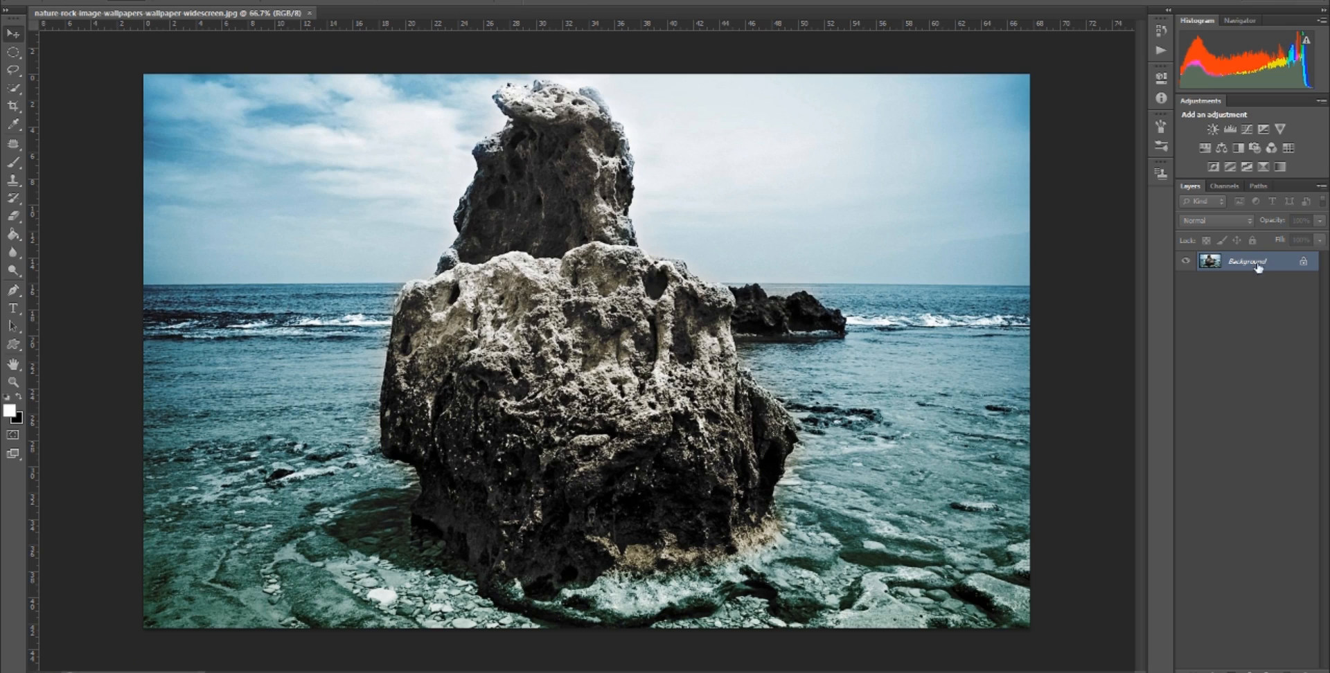
# Duplicate the Background layer, and each new top copy in turn, until there are five copies above the original.
pyautogui.rightClick(1228, 264)
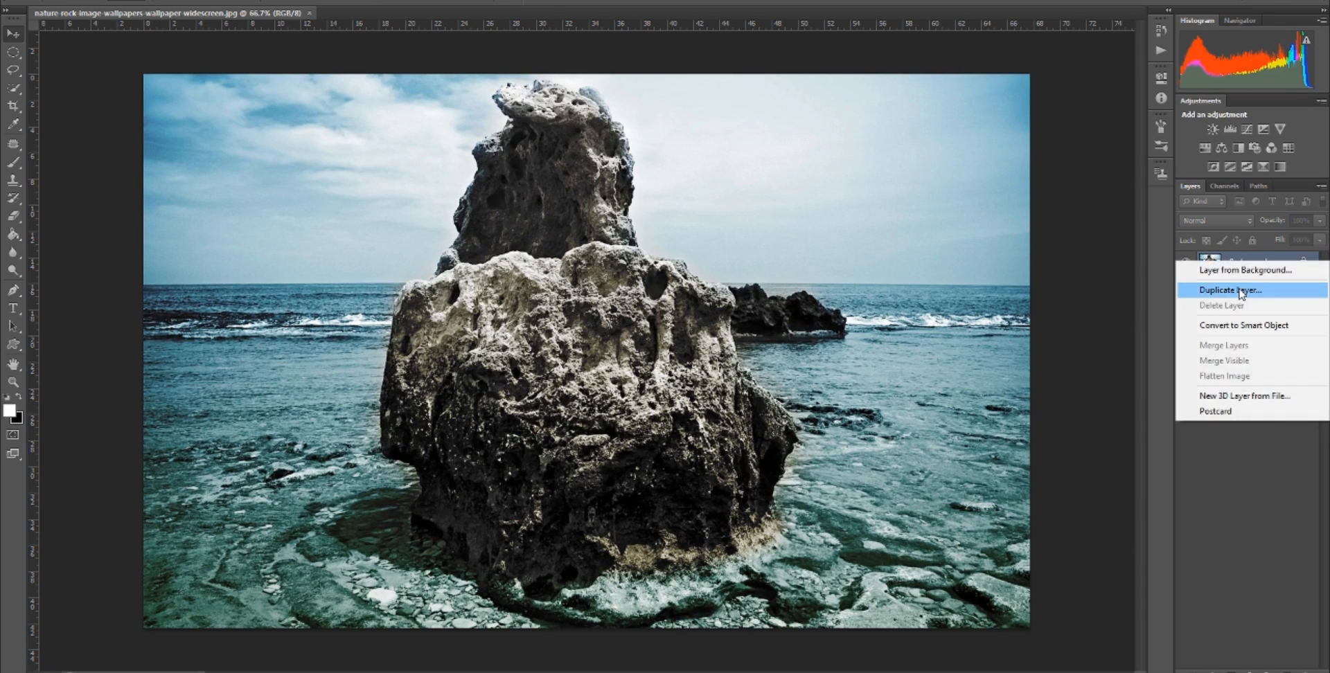
pyautogui.click(1239, 288)
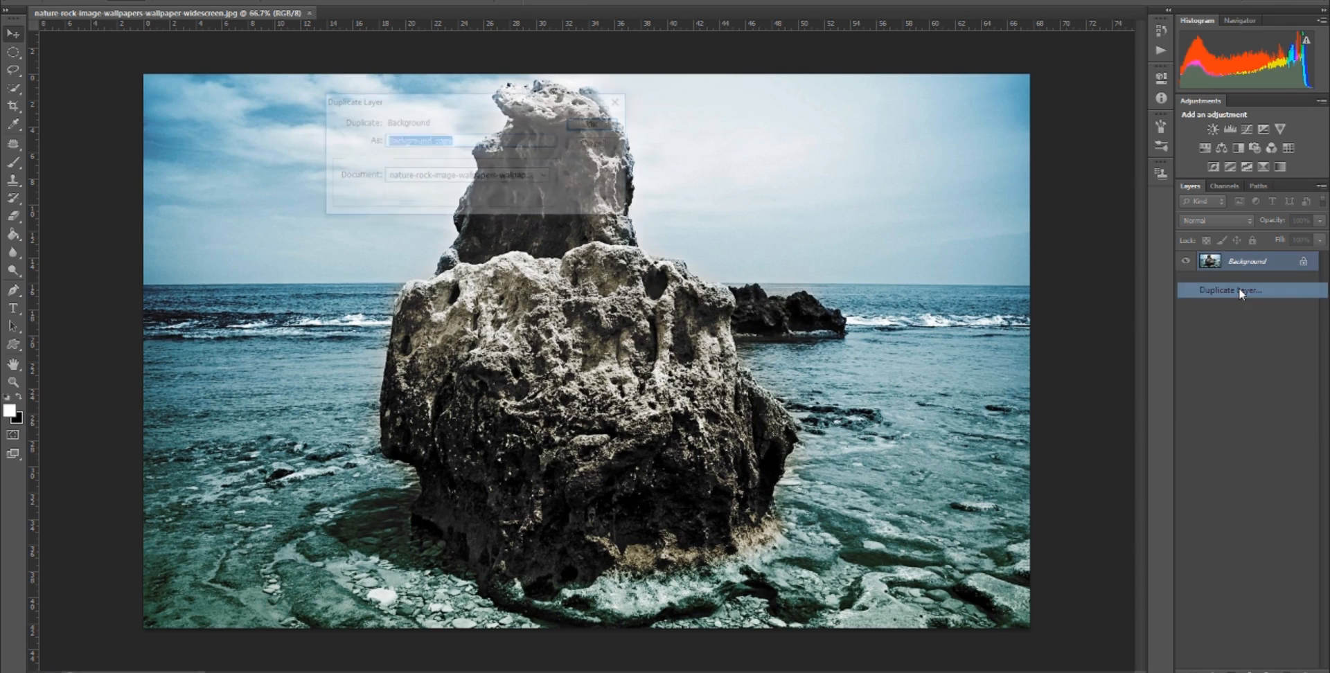
pyautogui.click(597, 124)
pyautogui.rightClick(1271, 268)
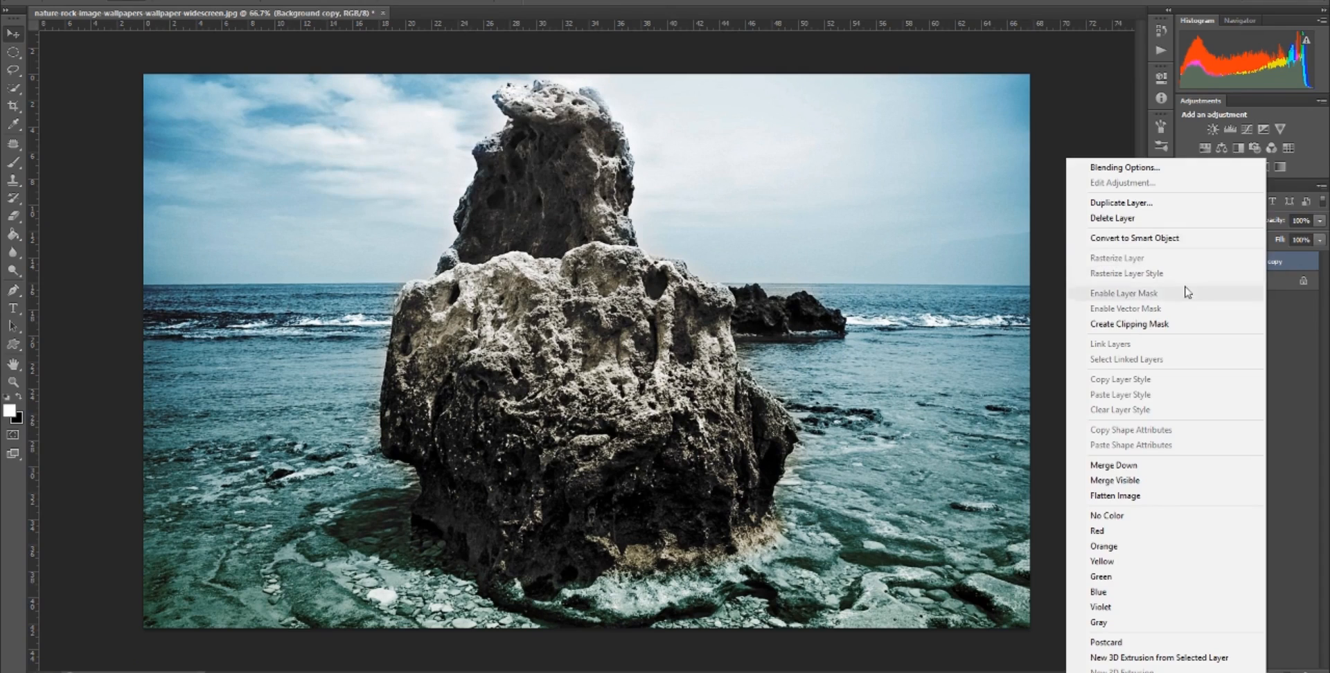
pyautogui.click(1130, 203)
pyautogui.click(587, 126)
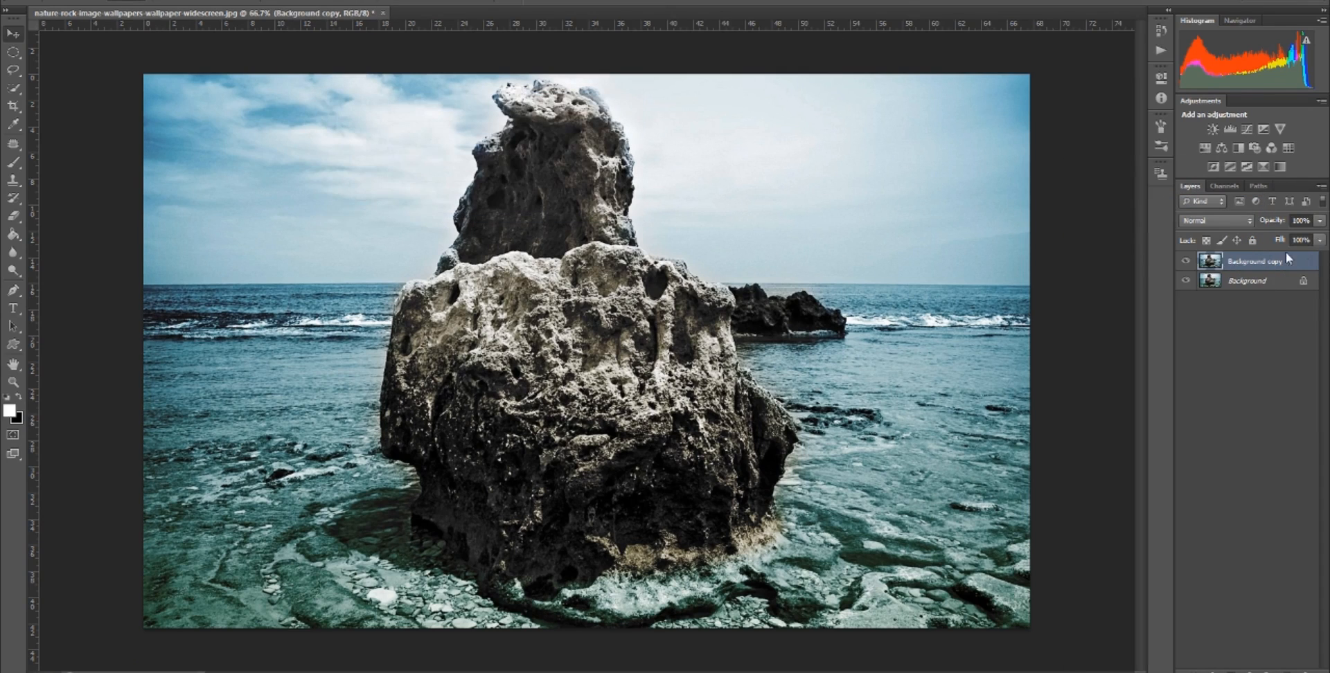
pyautogui.rightClick(1272, 261)
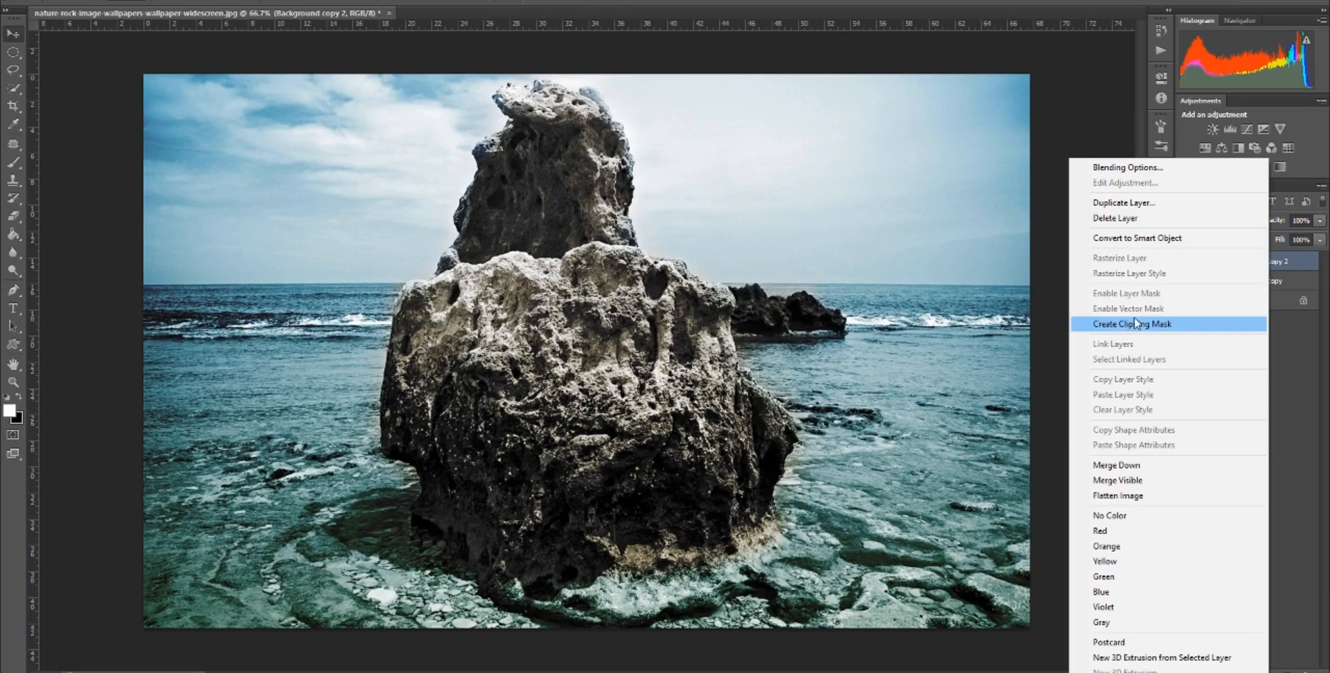
pyautogui.click(1126, 203)
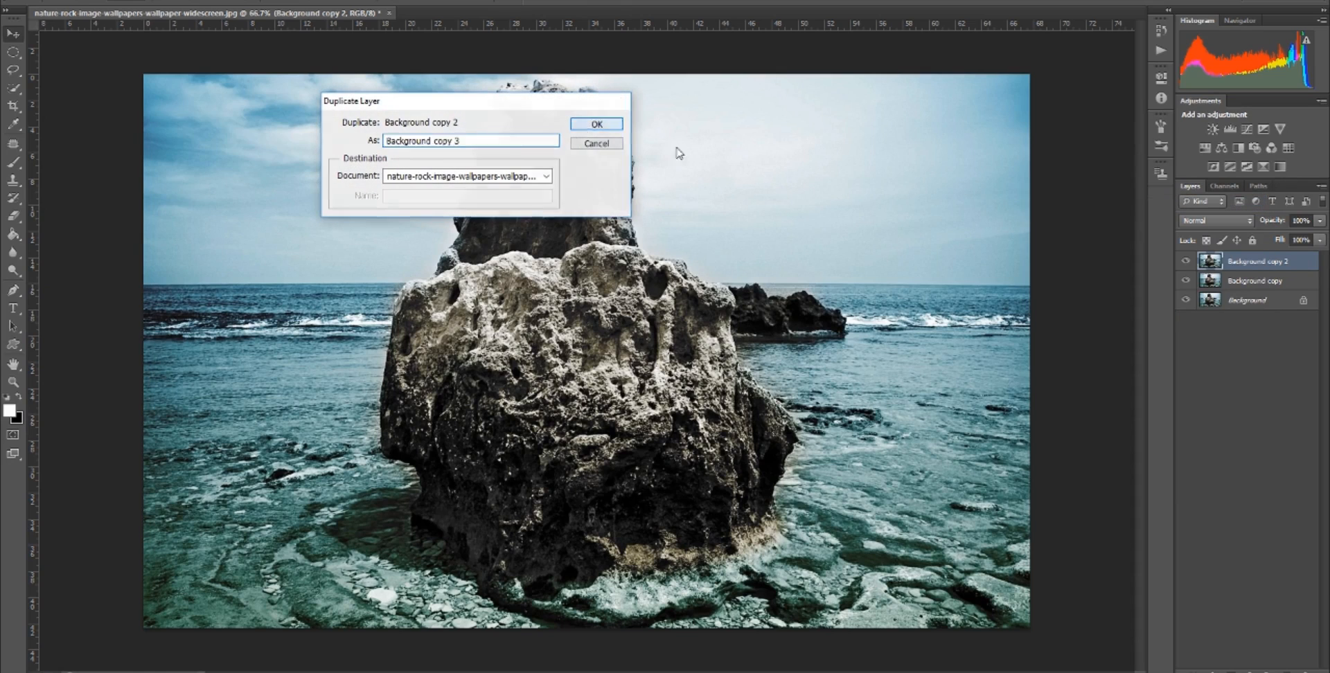
pyautogui.press('Return')
pyautogui.rightClick(1272, 261)
pyautogui.click(1126, 203)
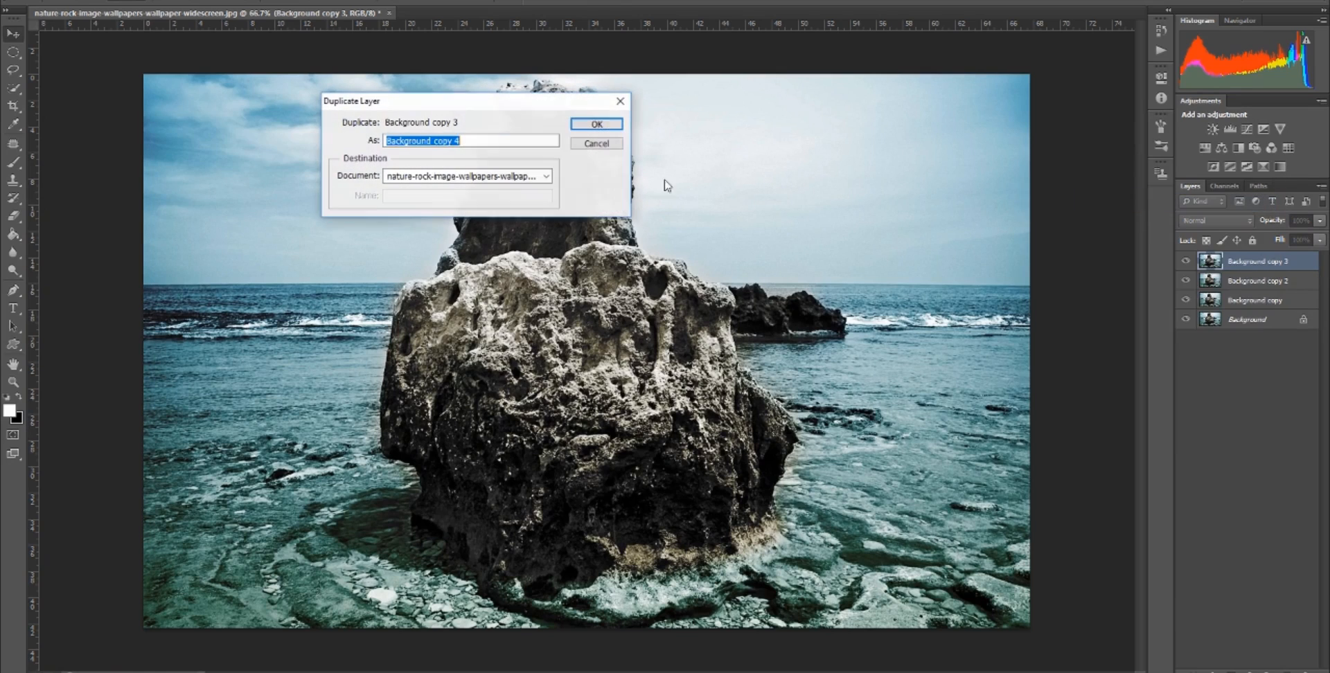
pyautogui.click(589, 125)
pyautogui.rightClick(1260, 266)
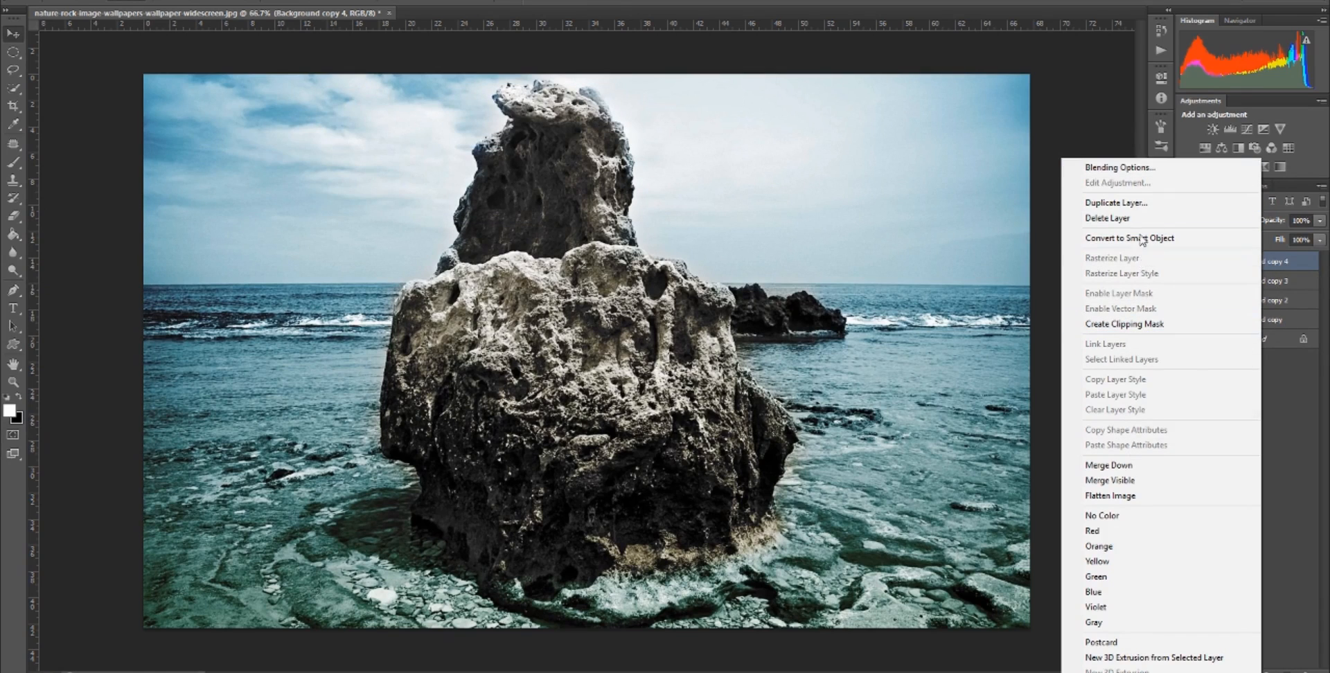
pyautogui.click(1130, 203)
pyautogui.click(599, 130)
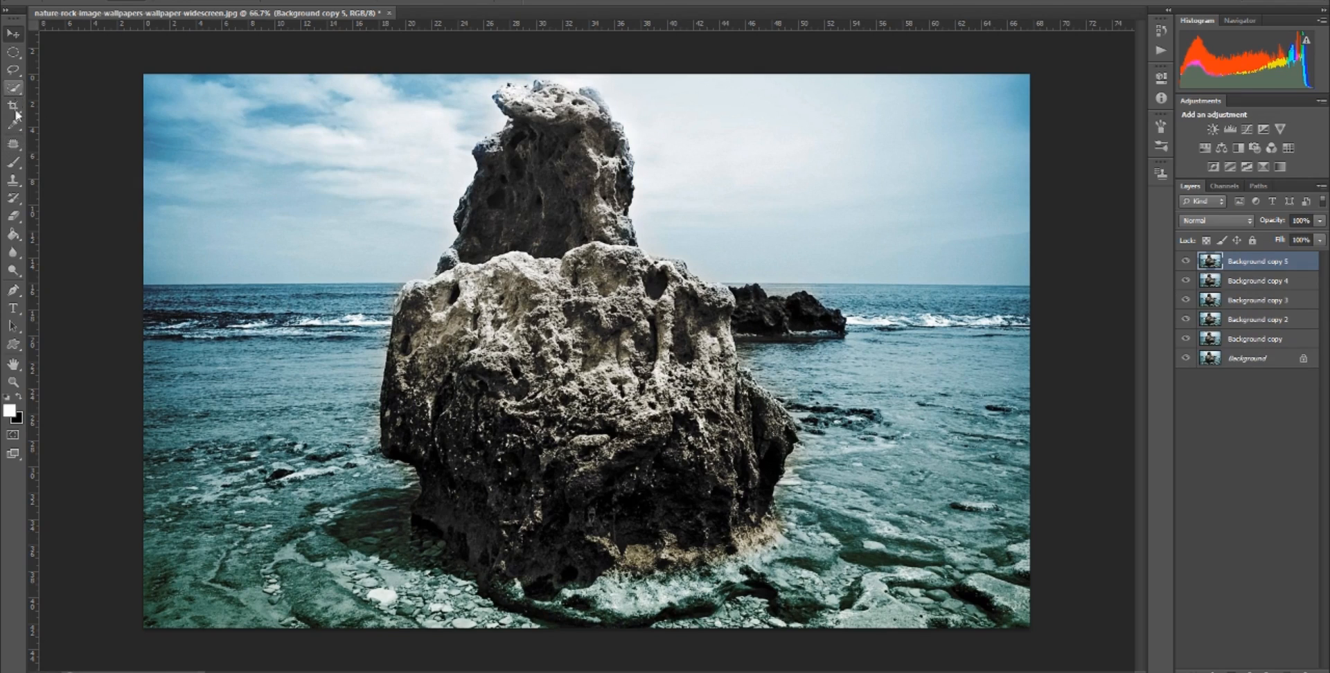
pyautogui.click(13, 164)
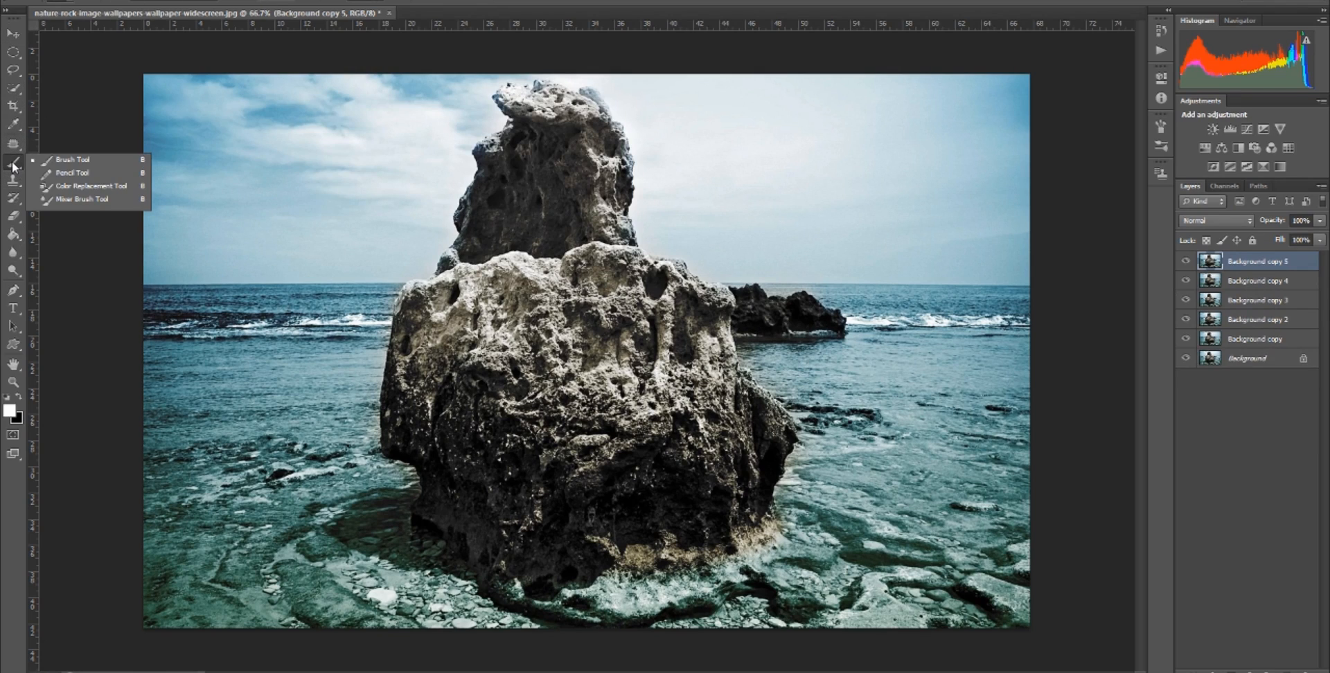
pyautogui.click(11, 93)
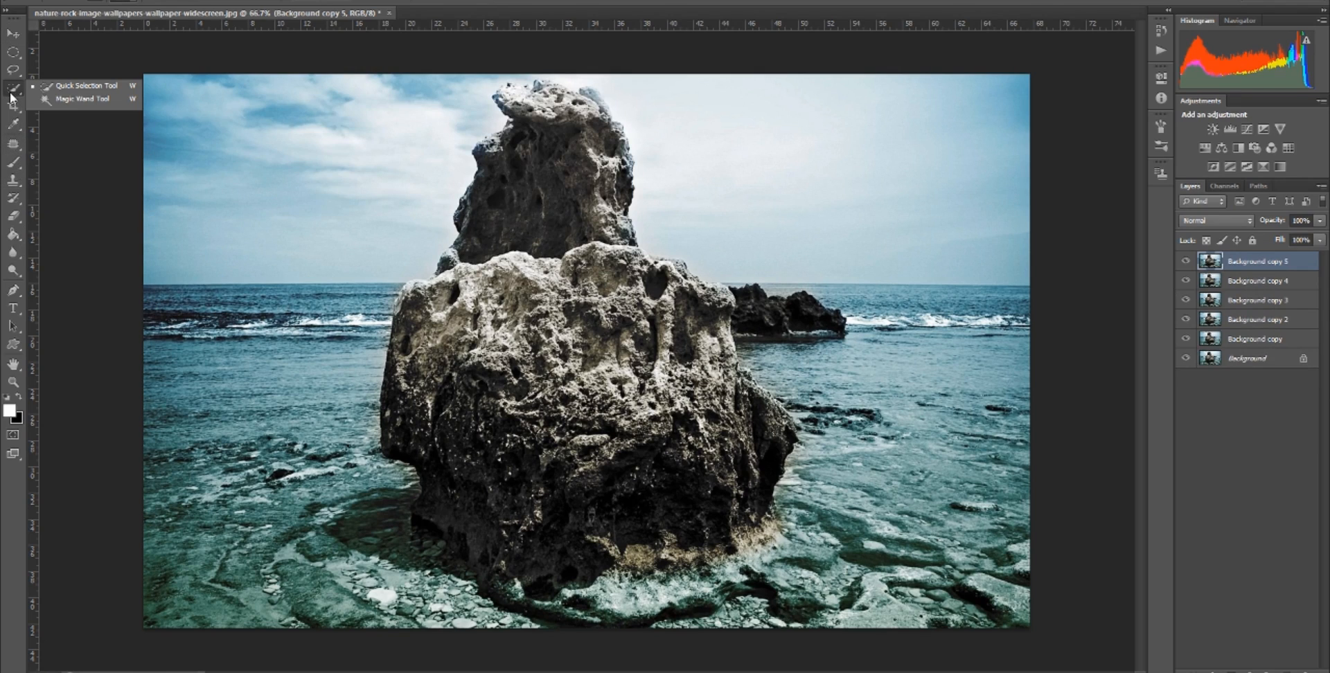
pyautogui.click(75, 87)
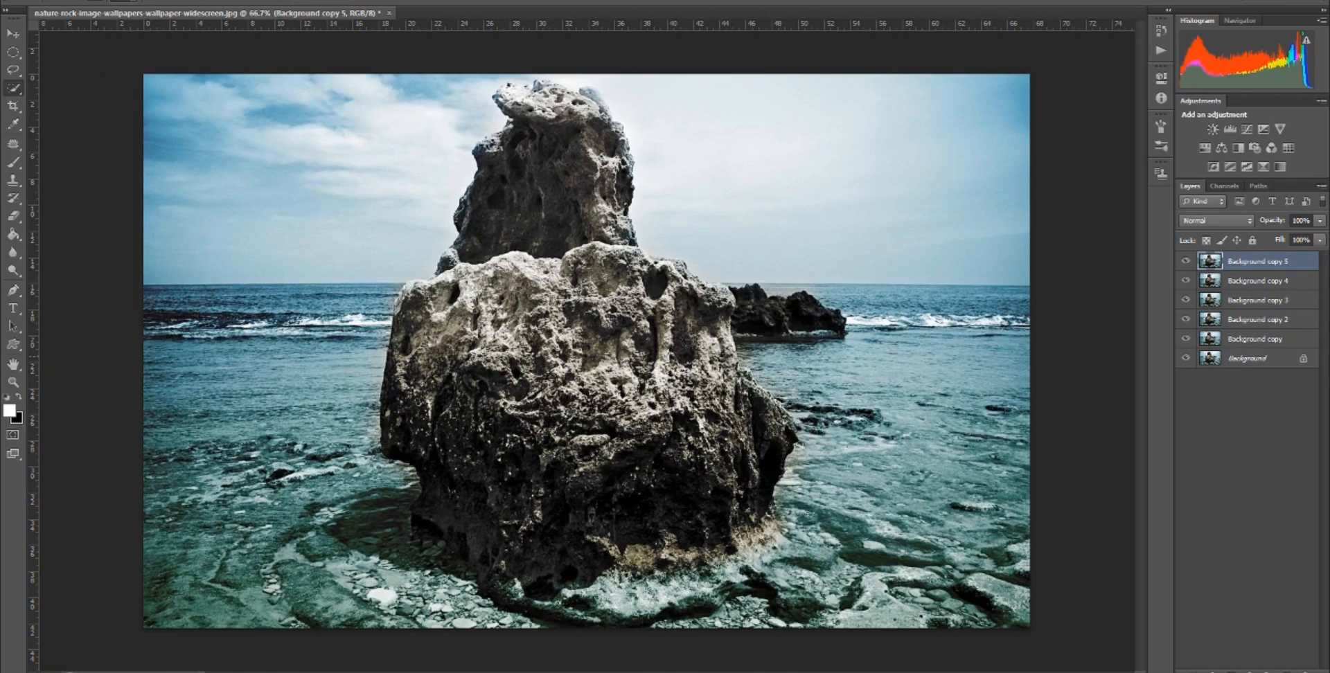
pyautogui.click(16, 70)
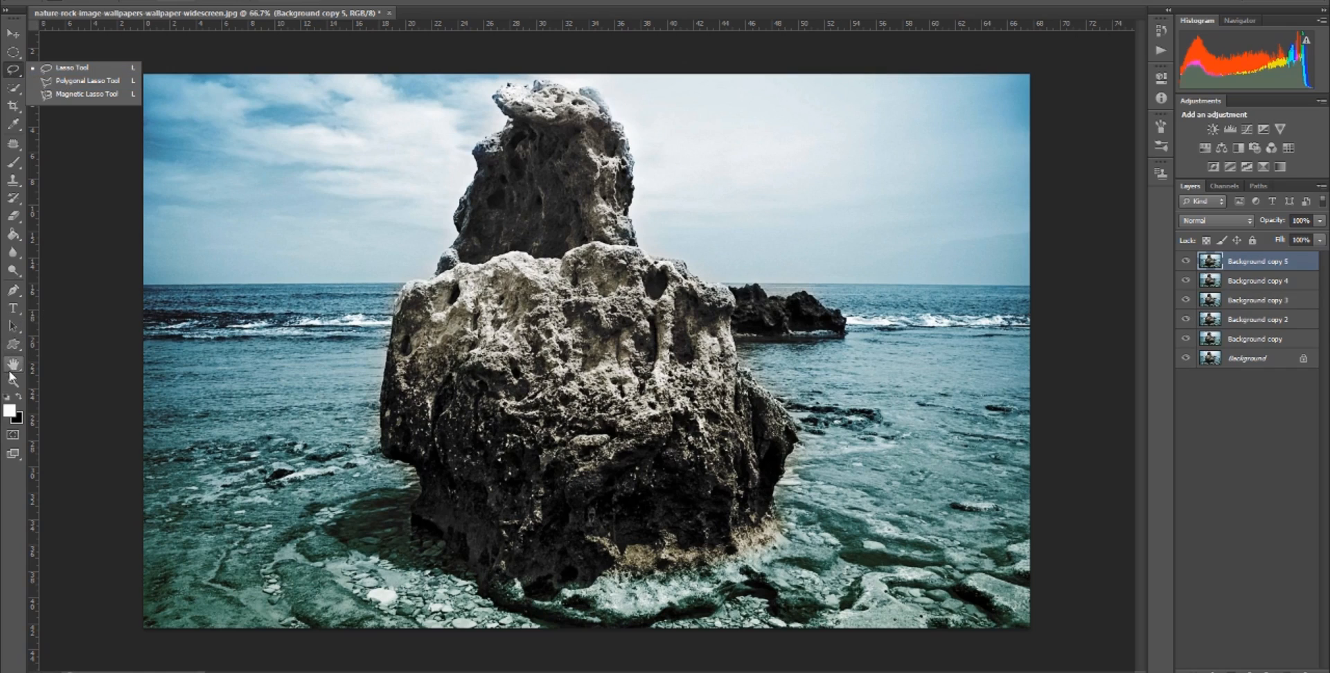
# Select the entire large rock with the Quick Selection tool, removing the surrounding water and the strip of sky above its peak.
pyautogui.click(13, 88)
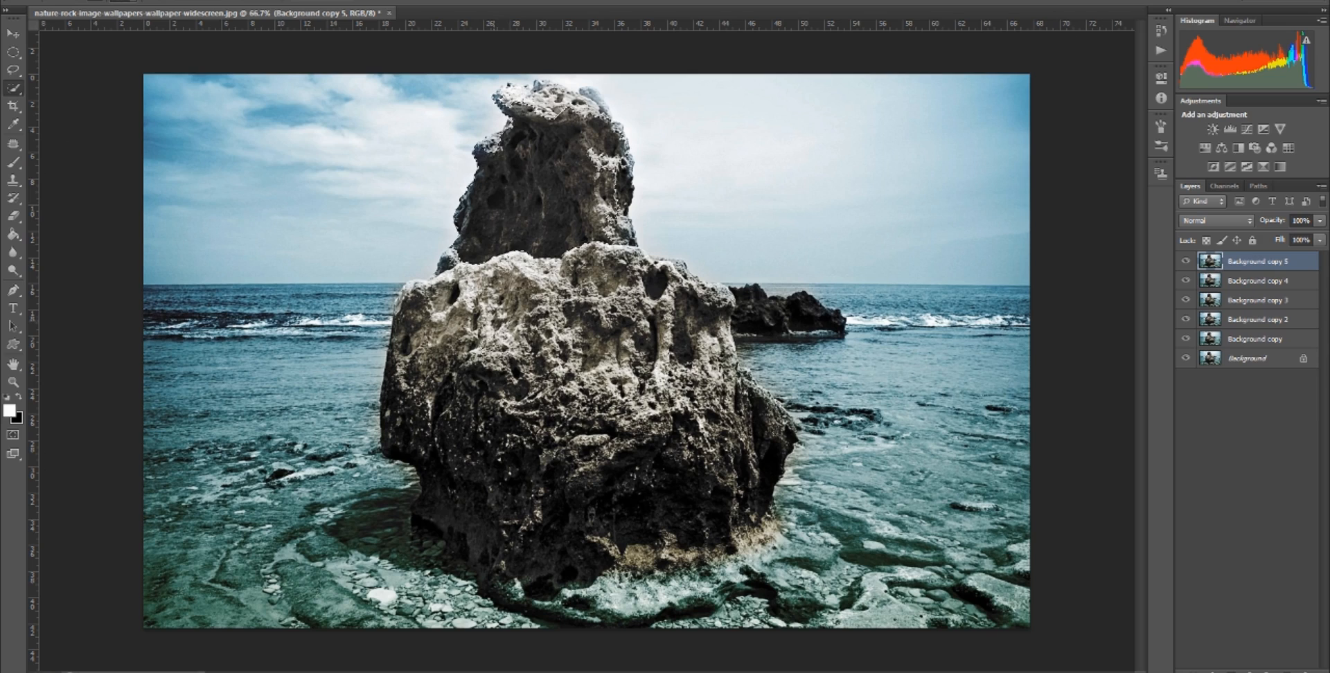
pyautogui.moveTo(533, 267)
pyautogui.mouseDown()
pyautogui.moveTo(483, 390)
pyautogui.moveTo(511, 449)
pyautogui.moveTo(565, 499)
pyautogui.moveTo(719, 425)
pyautogui.moveTo(662, 298)
pyautogui.moveTo(624, 284)
pyautogui.mouseUp()
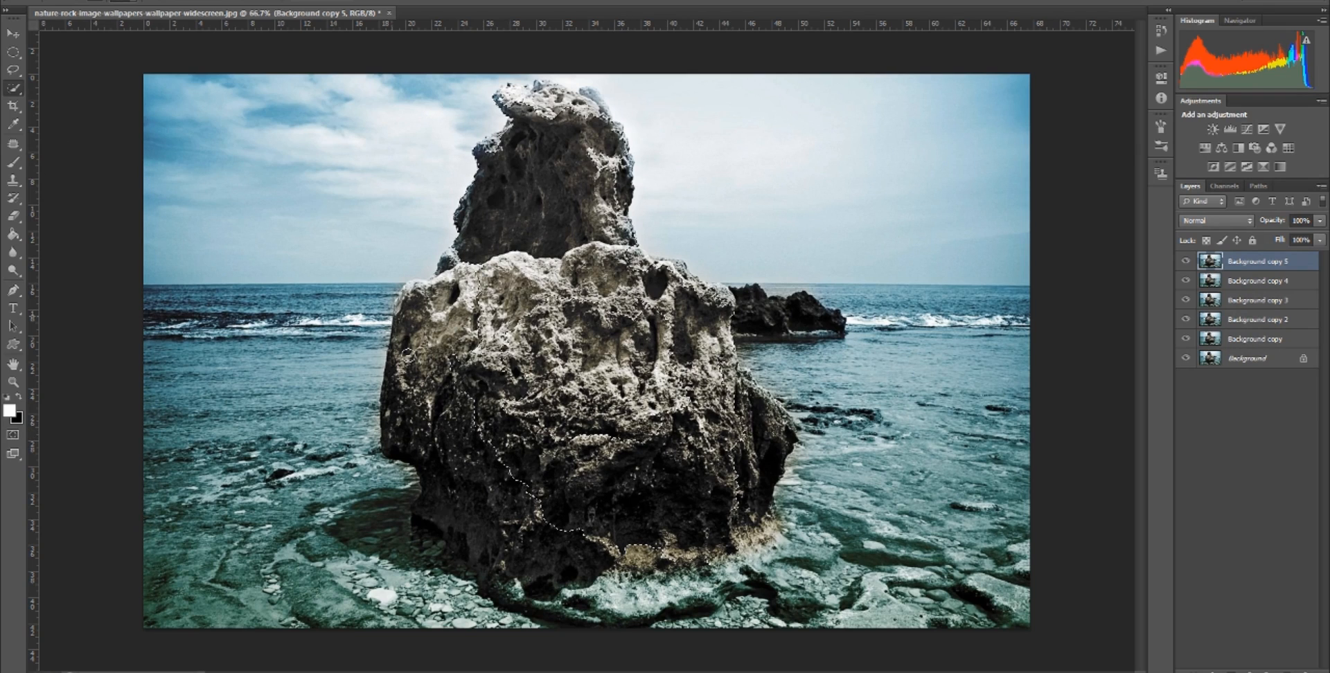
pyautogui.moveTo(408, 354)
pyautogui.mouseDown()
pyautogui.moveTo(451, 401)
pyautogui.moveTo(455, 449)
pyautogui.moveTo(467, 437)
pyautogui.moveTo(455, 490)
pyautogui.moveTo(538, 559)
pyautogui.moveTo(463, 461)
pyautogui.moveTo(441, 379)
pyautogui.mouseUp()
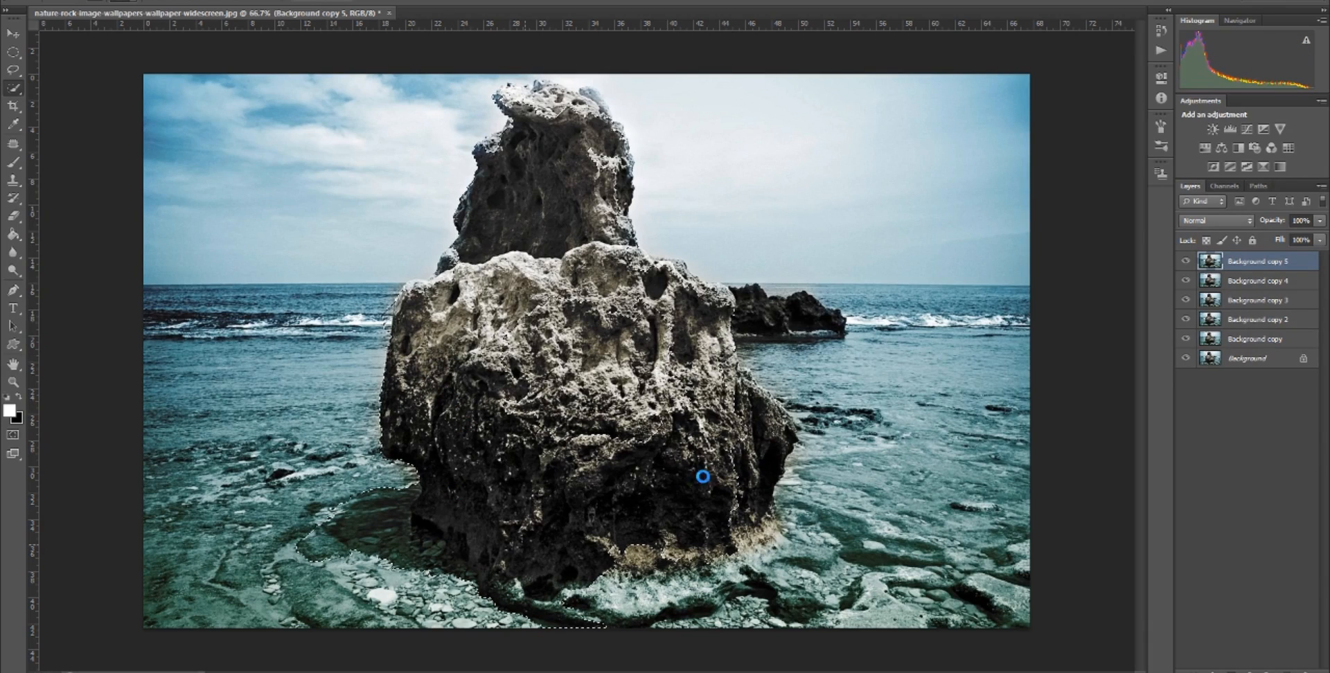
pyautogui.moveTo(365, 492)
pyautogui.mouseDown()
pyautogui.moveTo(376, 473)
pyautogui.moveTo(414, 499)
pyautogui.moveTo(409, 558)
pyautogui.moveTo(582, 613)
pyautogui.moveTo(547, 589)
pyautogui.mouseUp()
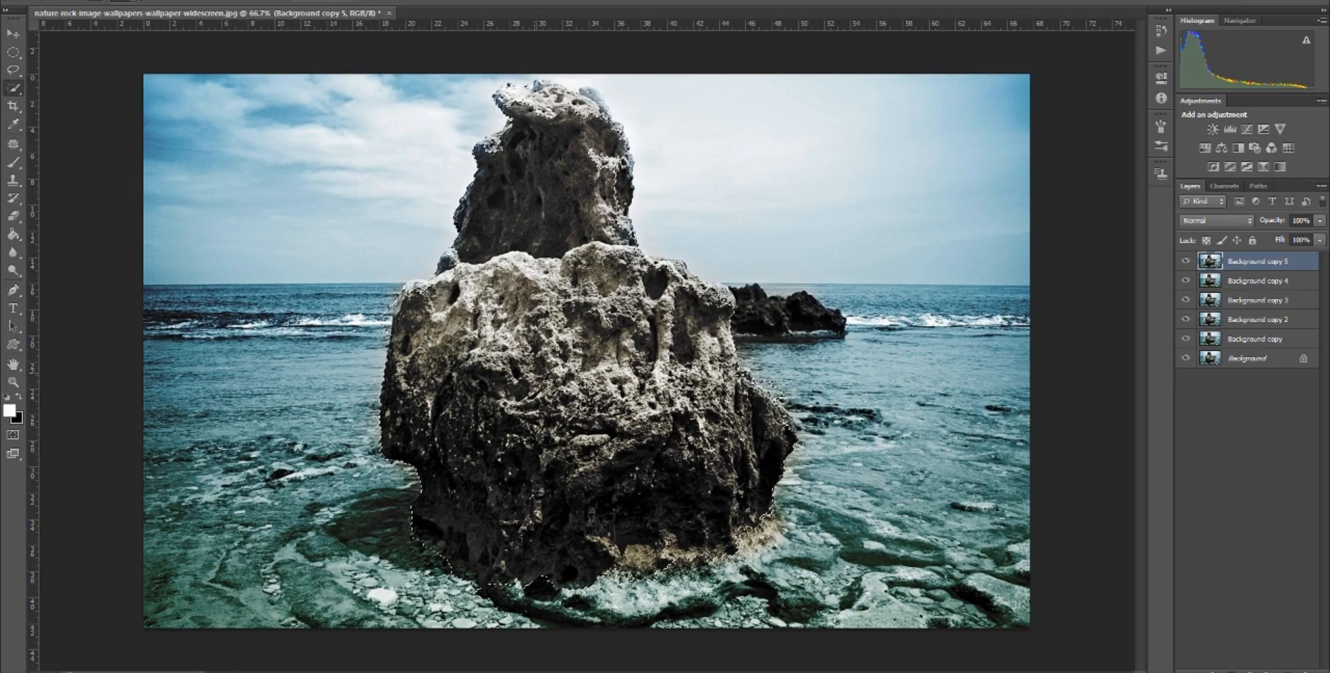
pyautogui.moveTo(548, 158)
pyautogui.mouseDown()
pyautogui.moveTo(550, 93)
pyautogui.moveTo(530, 97)
pyautogui.moveTo(544, 90)
pyautogui.moveTo(601, 109)
pyautogui.moveTo(611, 139)
pyautogui.mouseUp()
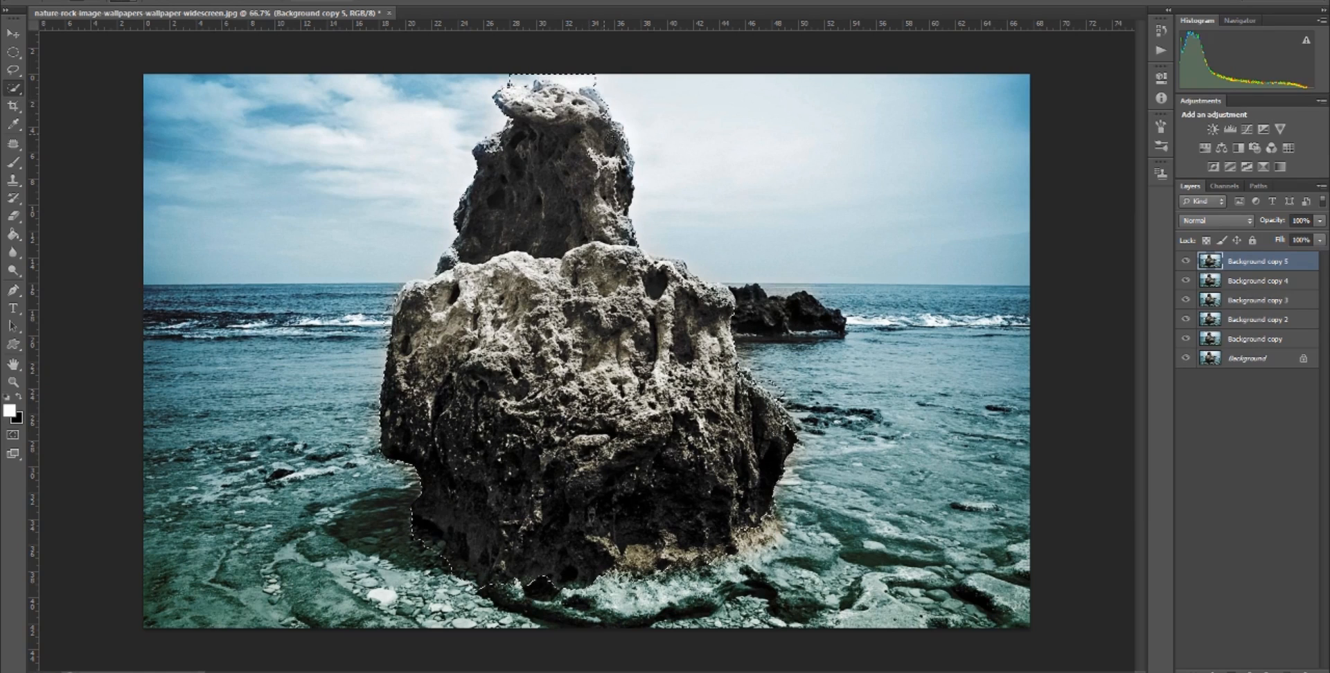
pyautogui.moveTo(584, 87)
pyautogui.mouseDown()
pyautogui.moveTo(573, 74)
pyautogui.moveTo(598, 72)
pyautogui.moveTo(547, 71)
pyautogui.moveTo(594, 86)
pyautogui.moveTo(602, 67)
pyautogui.moveTo(580, 79)
pyautogui.mouseUp()
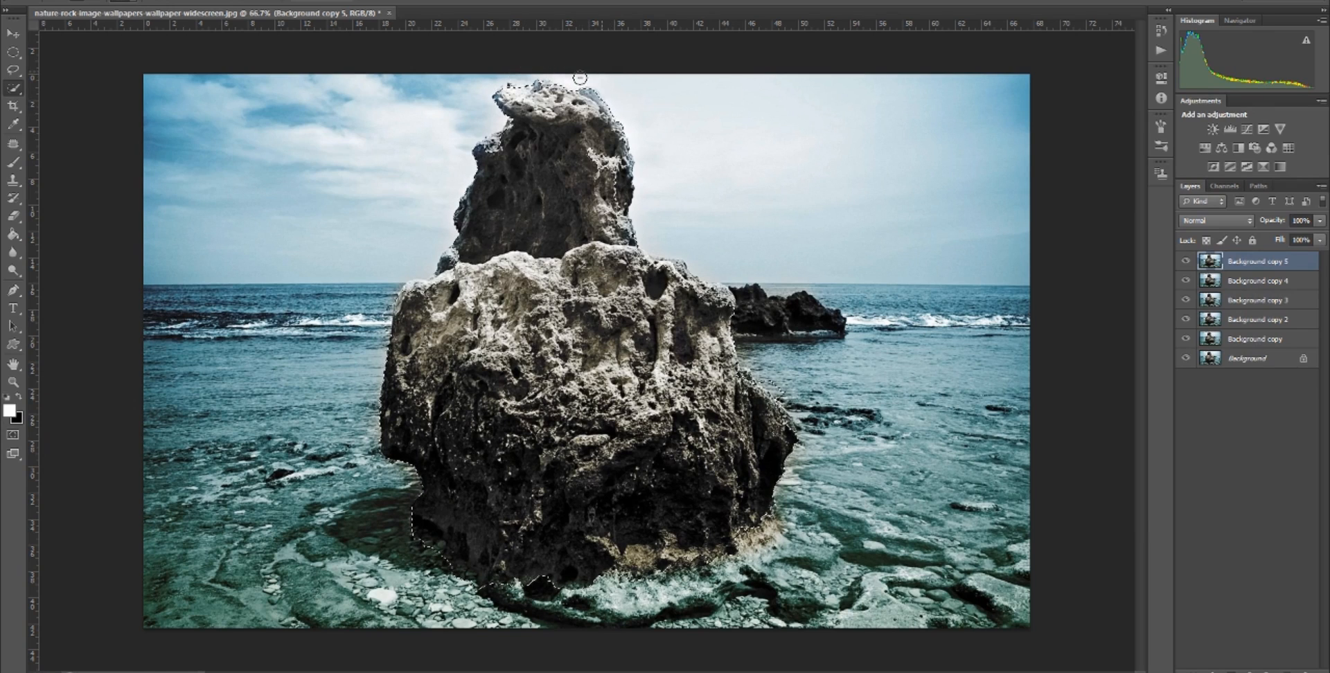
# Fill the rock selection with Content-Aware in Normal mode at 100% opacity, and clear the selection.
pyautogui.rightClick(570, 215)
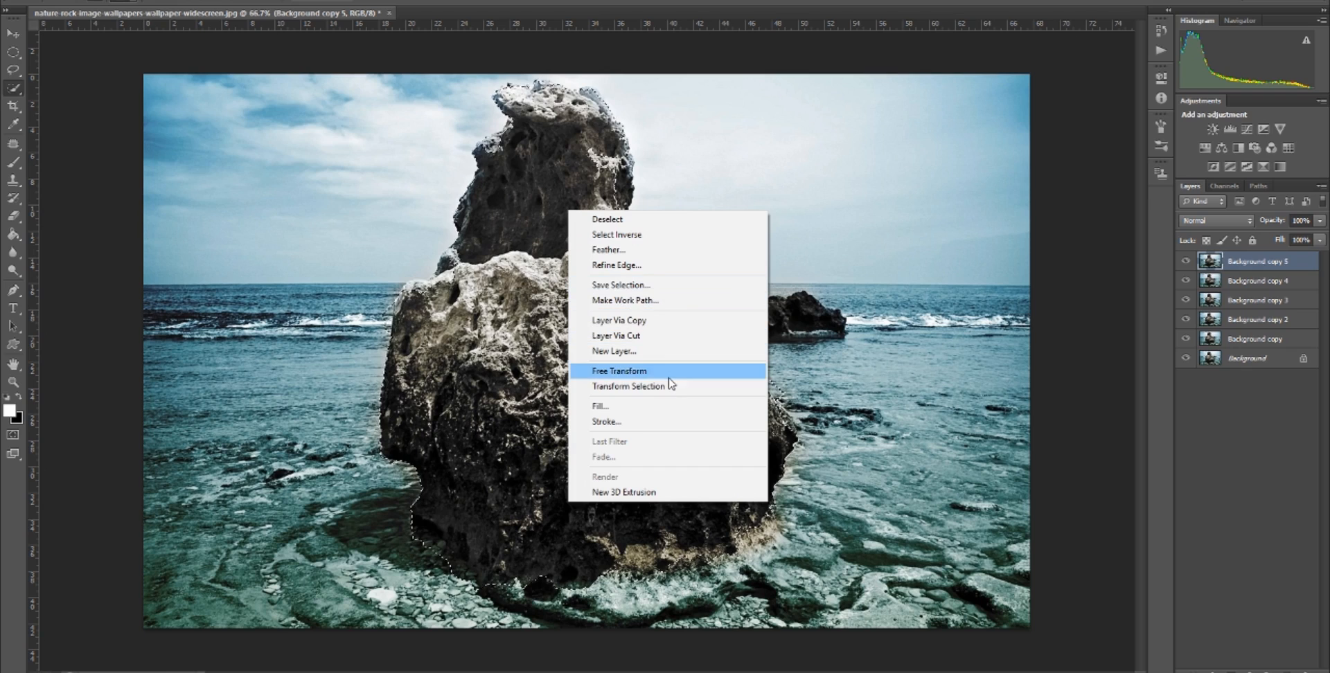
pyautogui.click(649, 407)
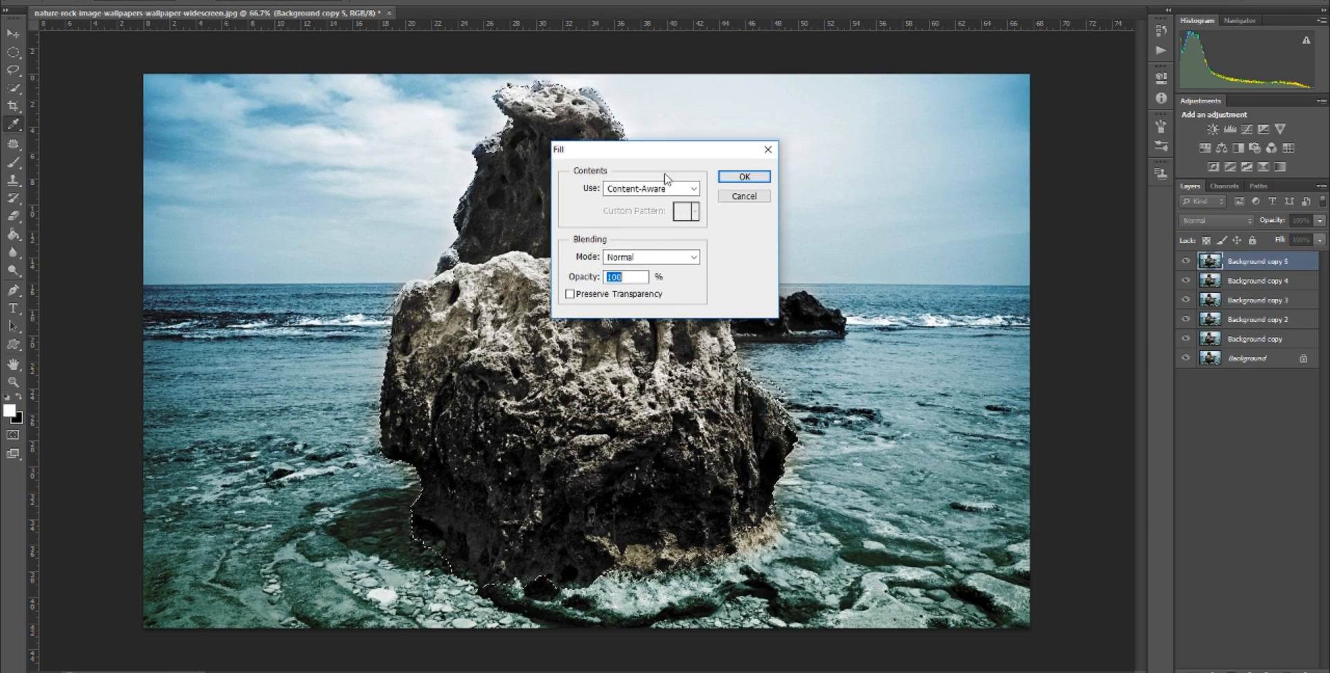
pyautogui.click(744, 178)
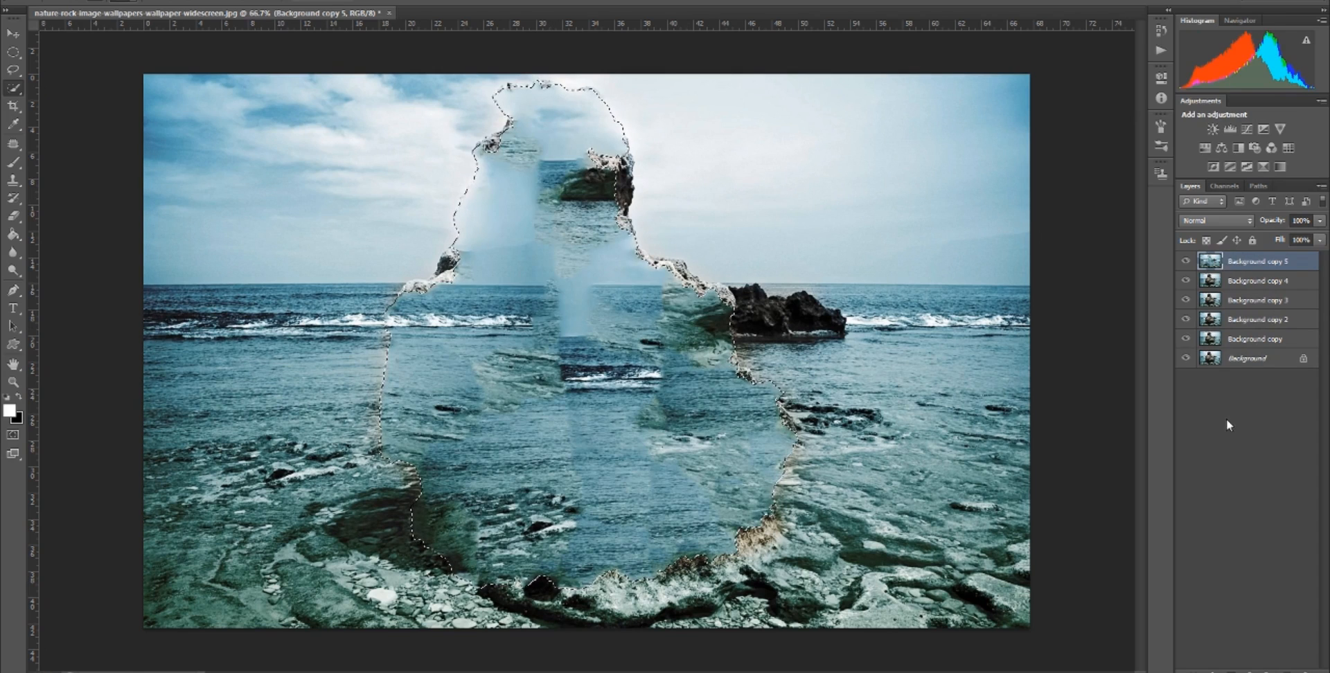
pyautogui.click(1227, 418)
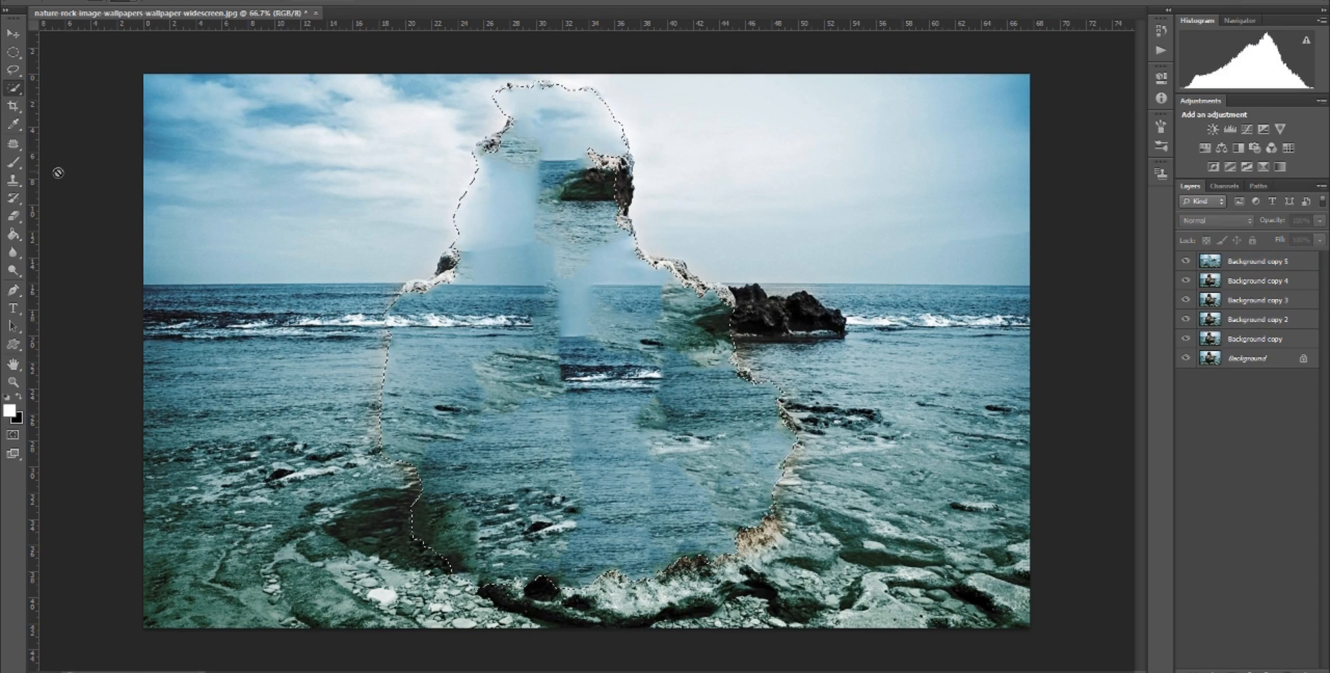
pyautogui.click(13, 52)
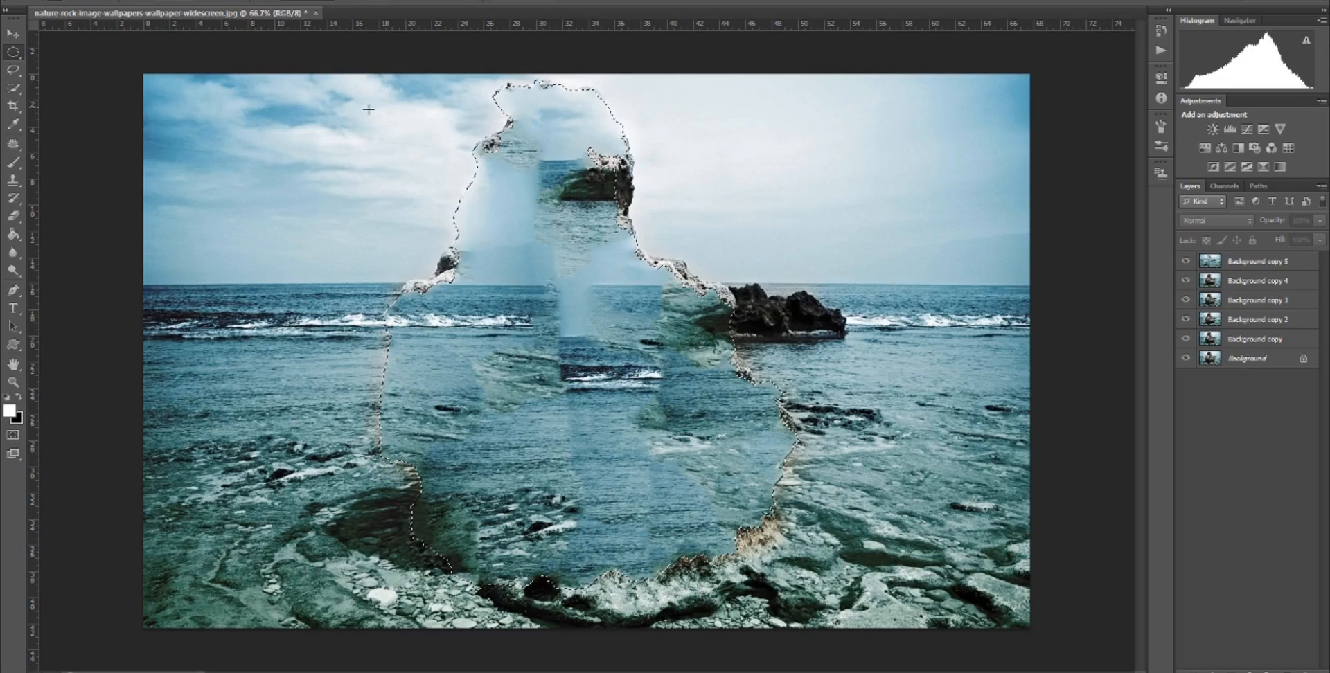
pyautogui.click(470, 142)
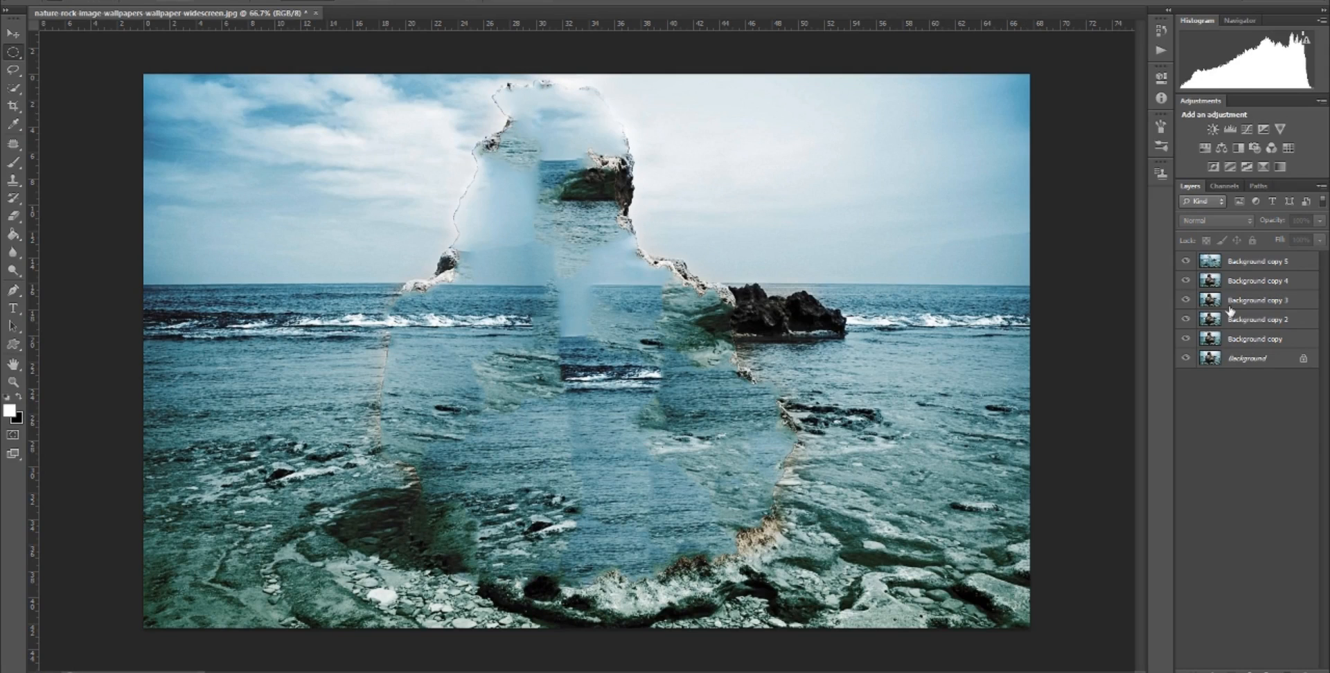
# Hide the filled Background copy 5 layer and rename it NO ROCK.
pyautogui.click(1237, 281)
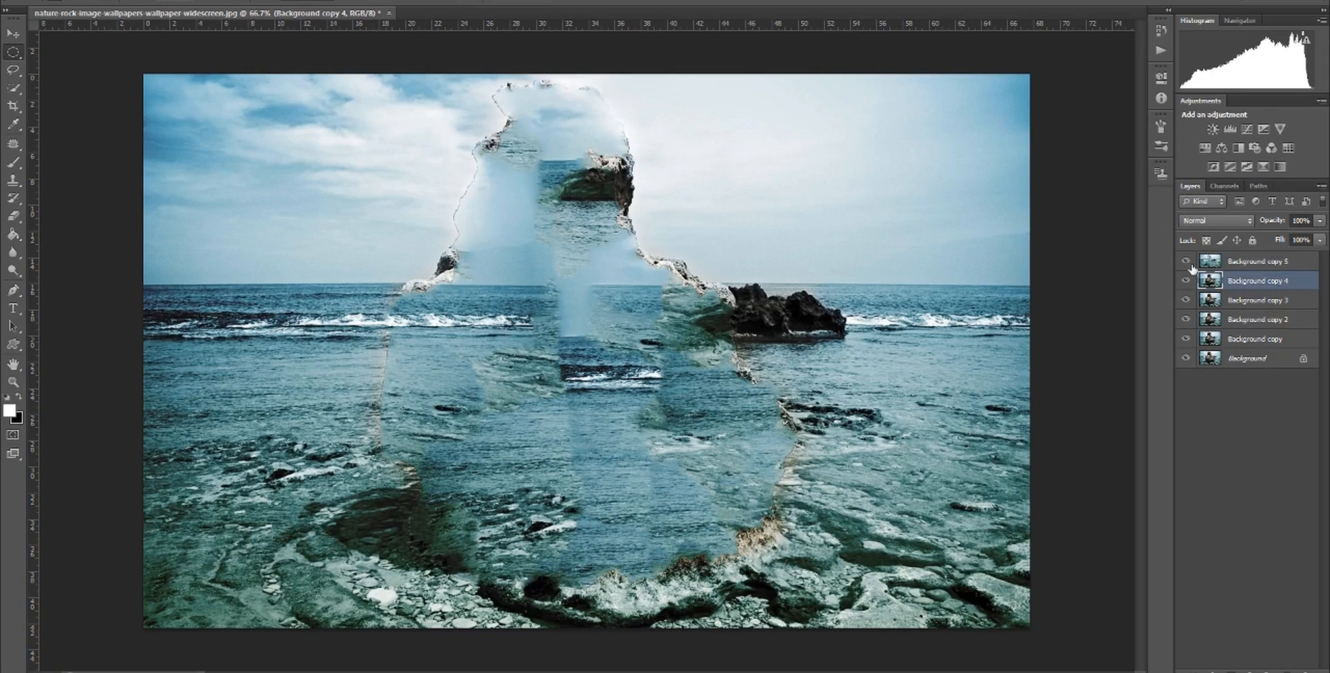
pyautogui.click(1189, 262)
pyautogui.doubleClick(1280, 263)
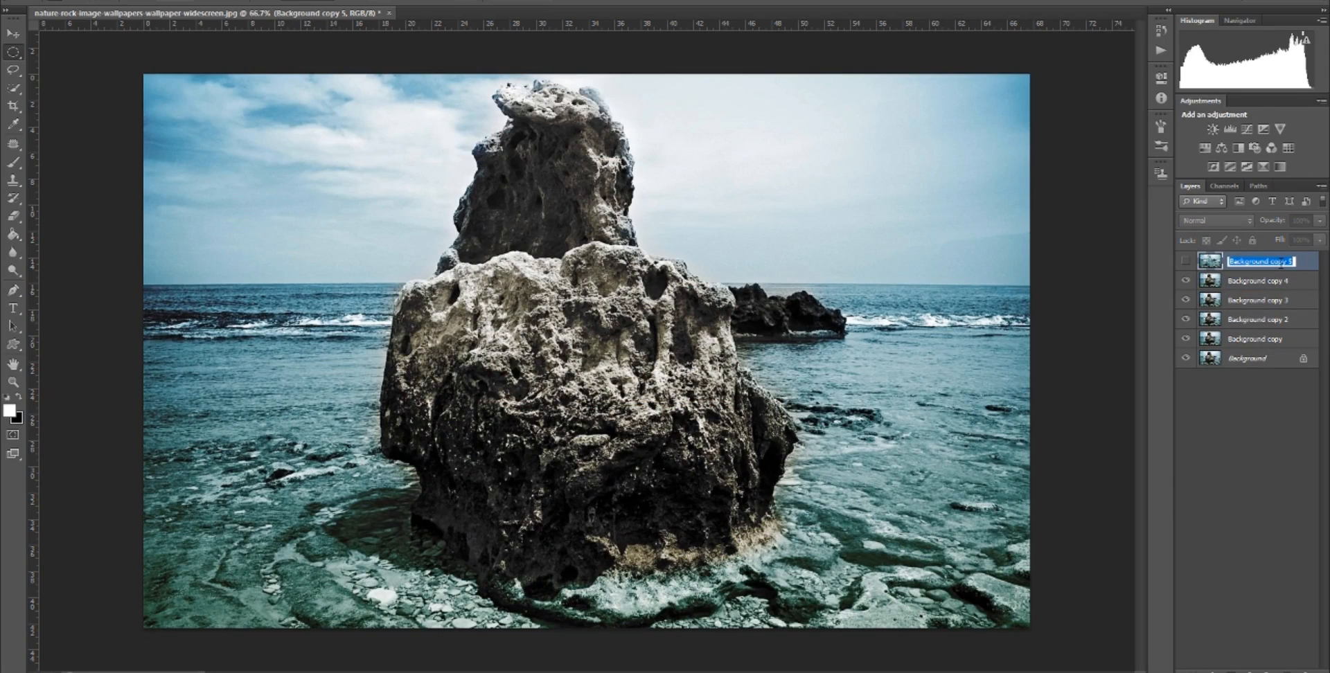
pyautogui.write('NO ROCK')
pyautogui.press('Return')
# On the Background copy 4 layer, select the whole sky with the Quick Selection tool, leaving out the sea and the rock.
pyautogui.click(1261, 281)
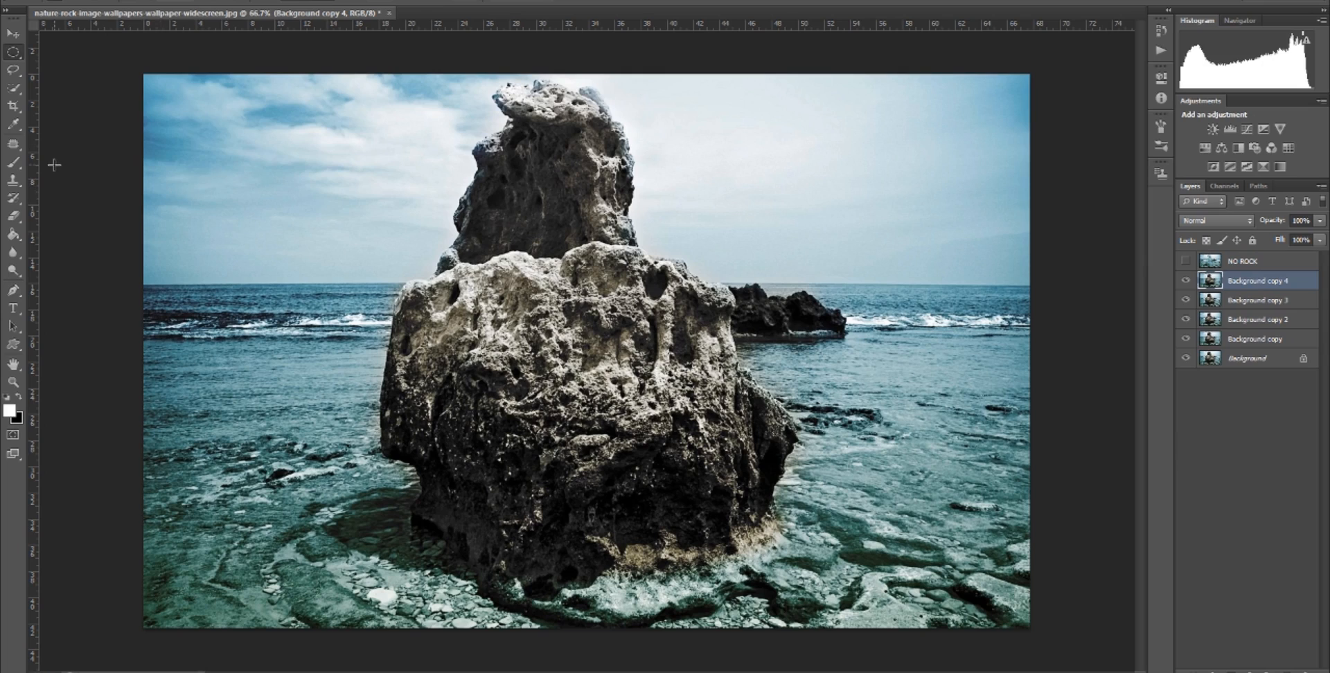
pyautogui.click(13, 88)
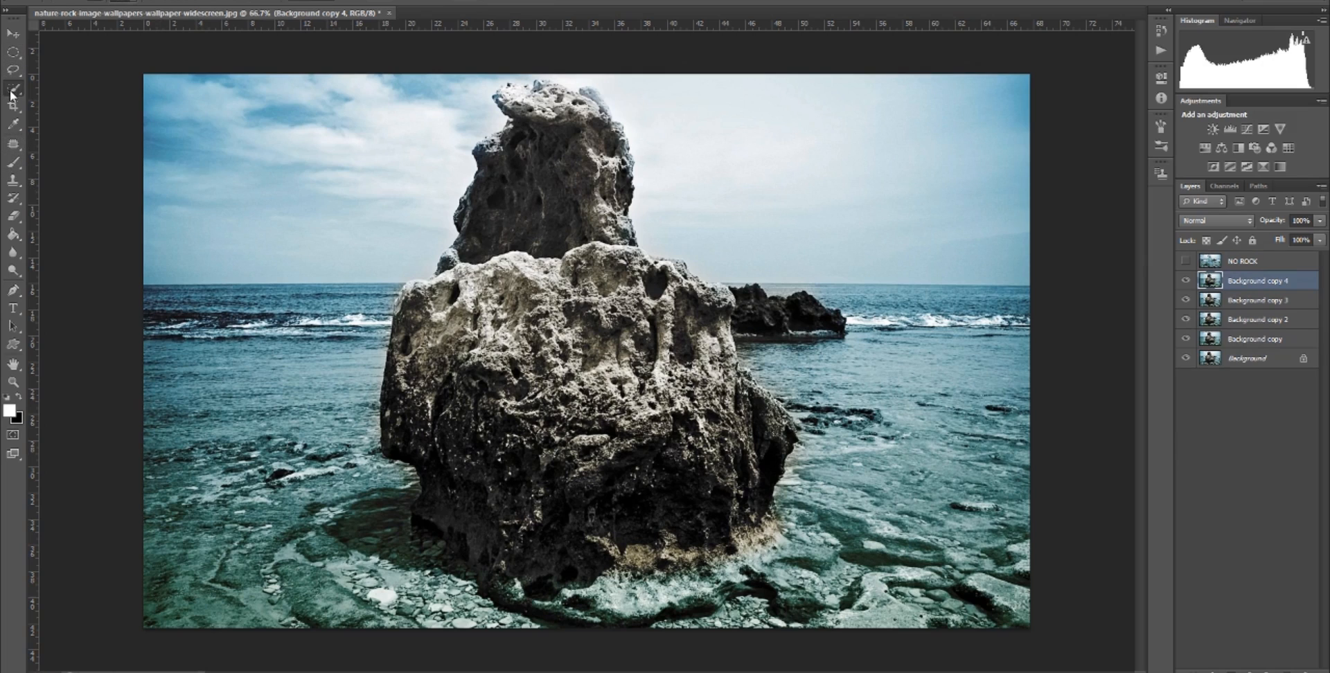
pyautogui.moveTo(154, 99)
pyautogui.mouseDown()
pyautogui.moveTo(125, 83)
pyautogui.moveTo(667, 91)
pyautogui.moveTo(775, 202)
pyautogui.moveTo(859, 254)
pyautogui.moveTo(983, 259)
pyautogui.mouseUp()
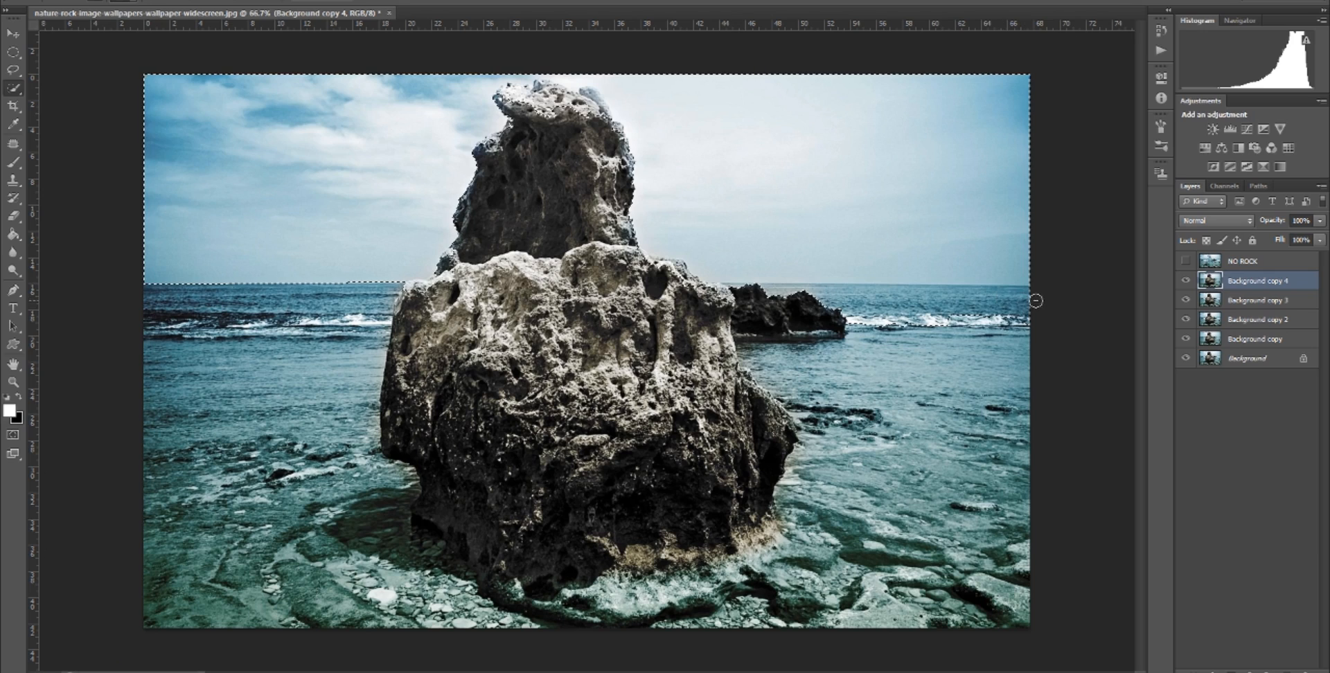
pyautogui.moveTo(967, 303); pyautogui.dragTo(753, 291)
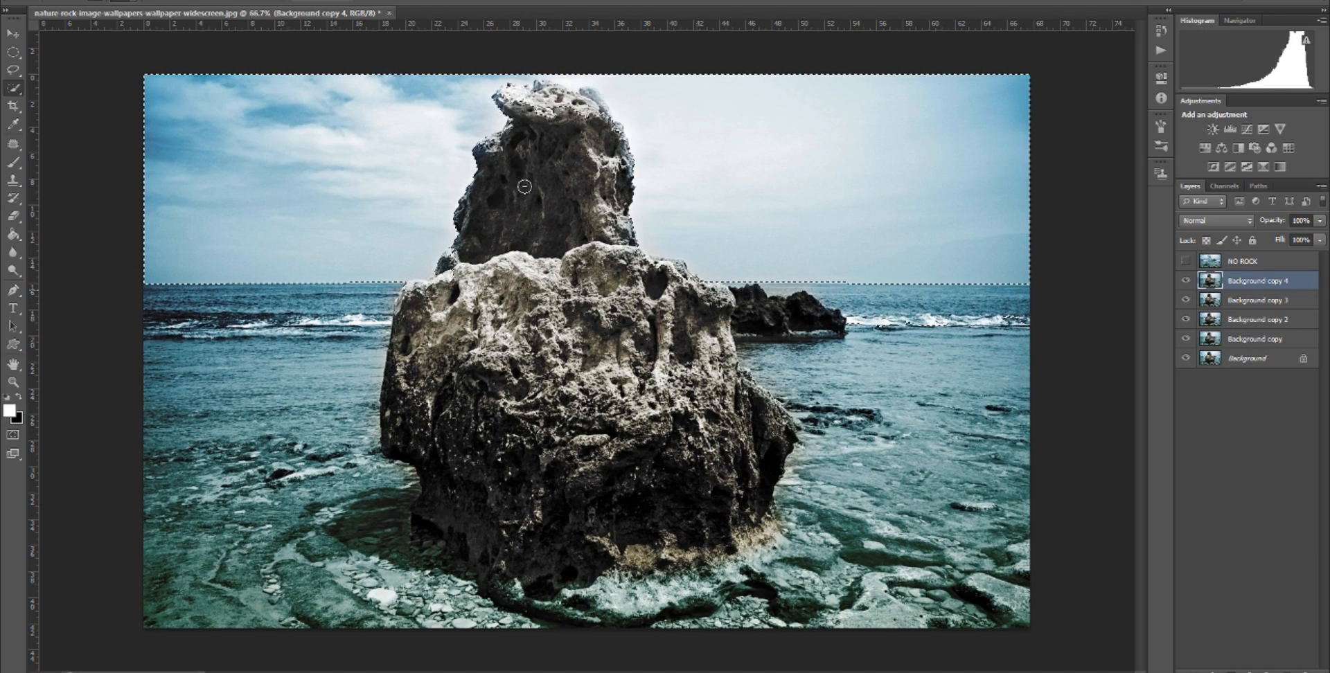
pyautogui.moveTo(568, 97)
pyautogui.mouseDown()
pyautogui.moveTo(555, 97)
pyautogui.moveTo(624, 143)
pyautogui.mouseUp()
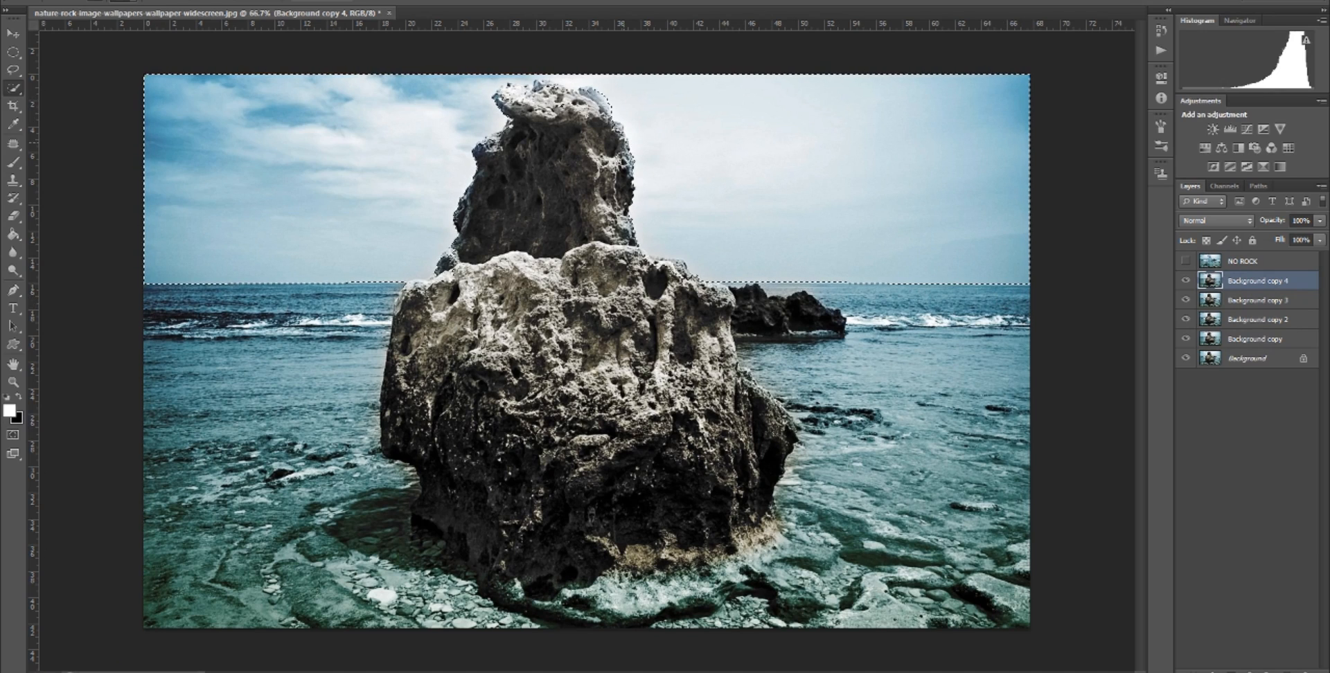
# Fill the sky selection on Background copy 4 with Content-Aware in Normal mode at 100% opacity.
pyautogui.rightClick(567, 147)
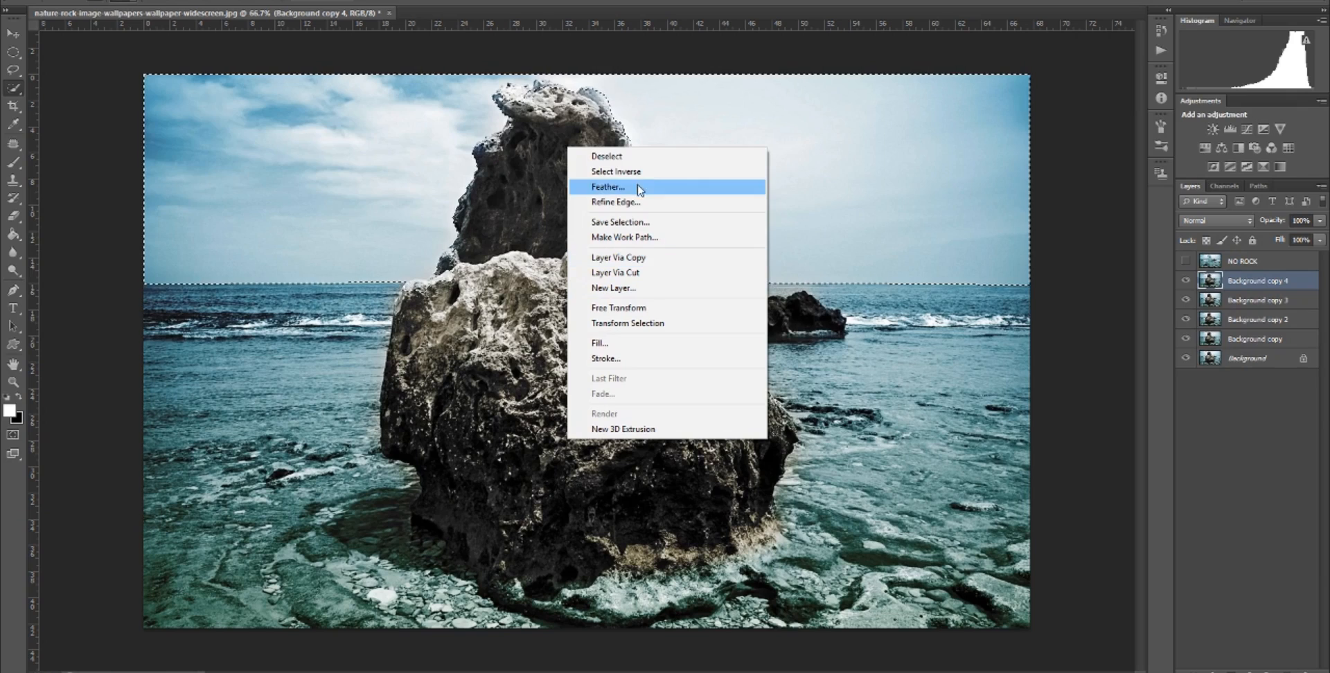
pyautogui.click(600, 343)
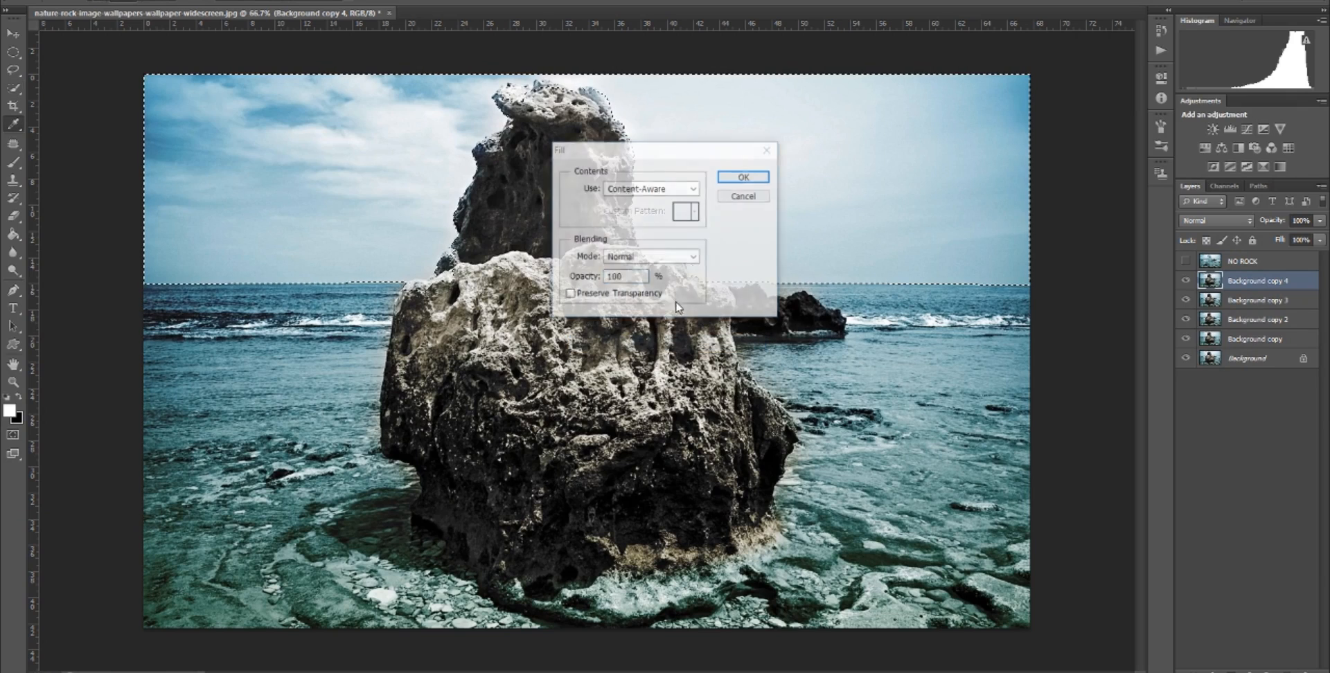
pyautogui.click(729, 178)
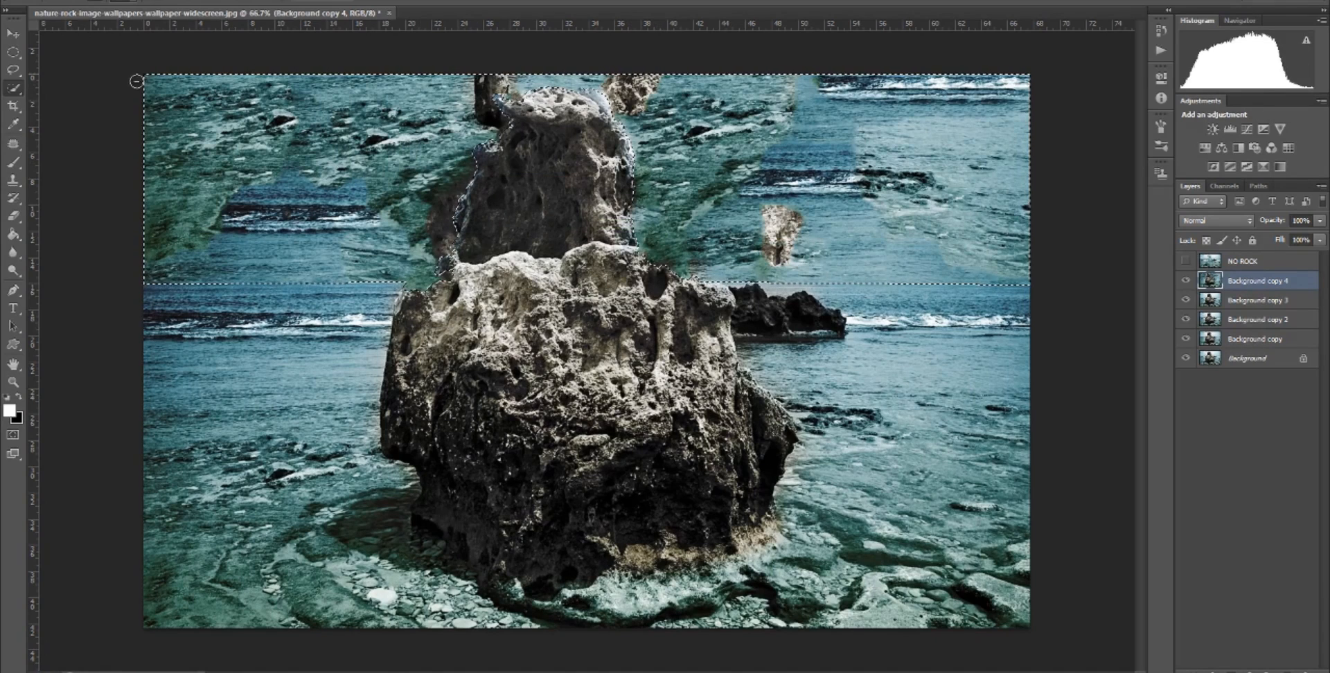
# Rename the filled Background copy 4 layer NO SKY and hide it.
pyautogui.doubleClick(1275, 280)
pyautogui.write('NO SKY')
pyautogui.press('Return')
pyautogui.click(1186, 281)
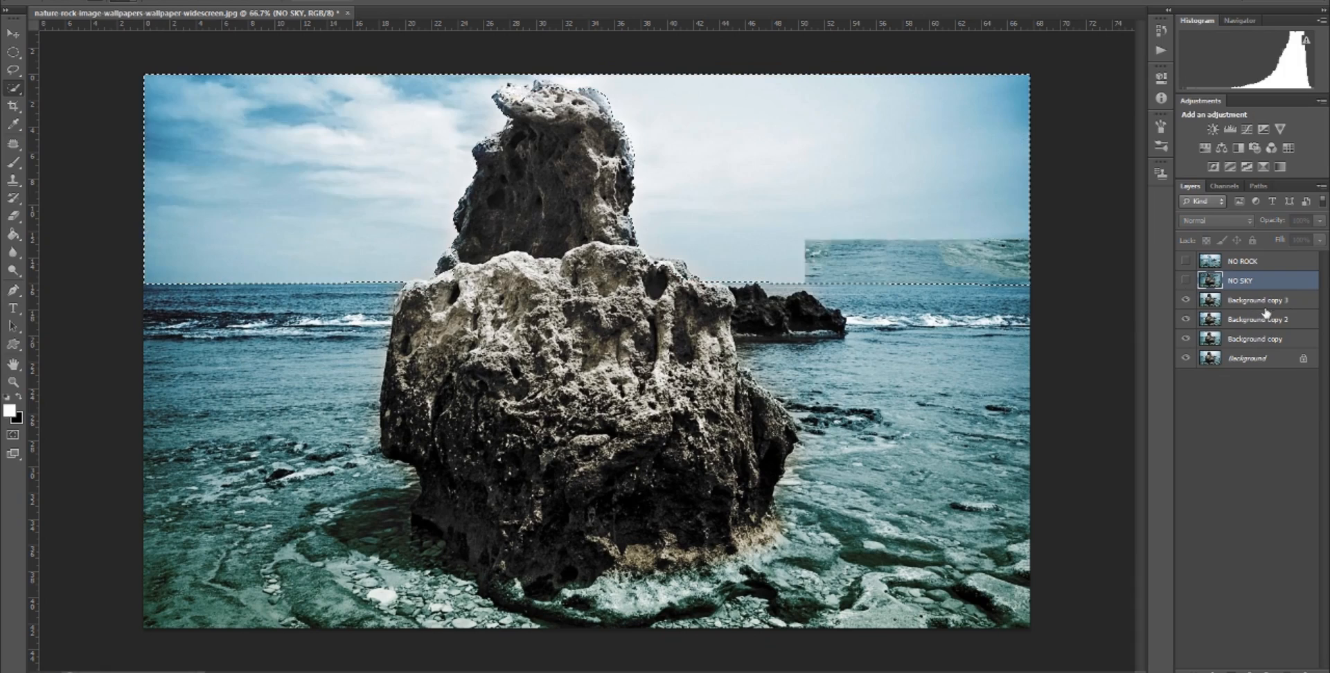
# On the Background copy 3 layer, clear the old selection and select the sea with the Quick Selection tool, leaving out both rocks.
pyautogui.click(1258, 299)
pyautogui.hotkey('ctrl', 'd')
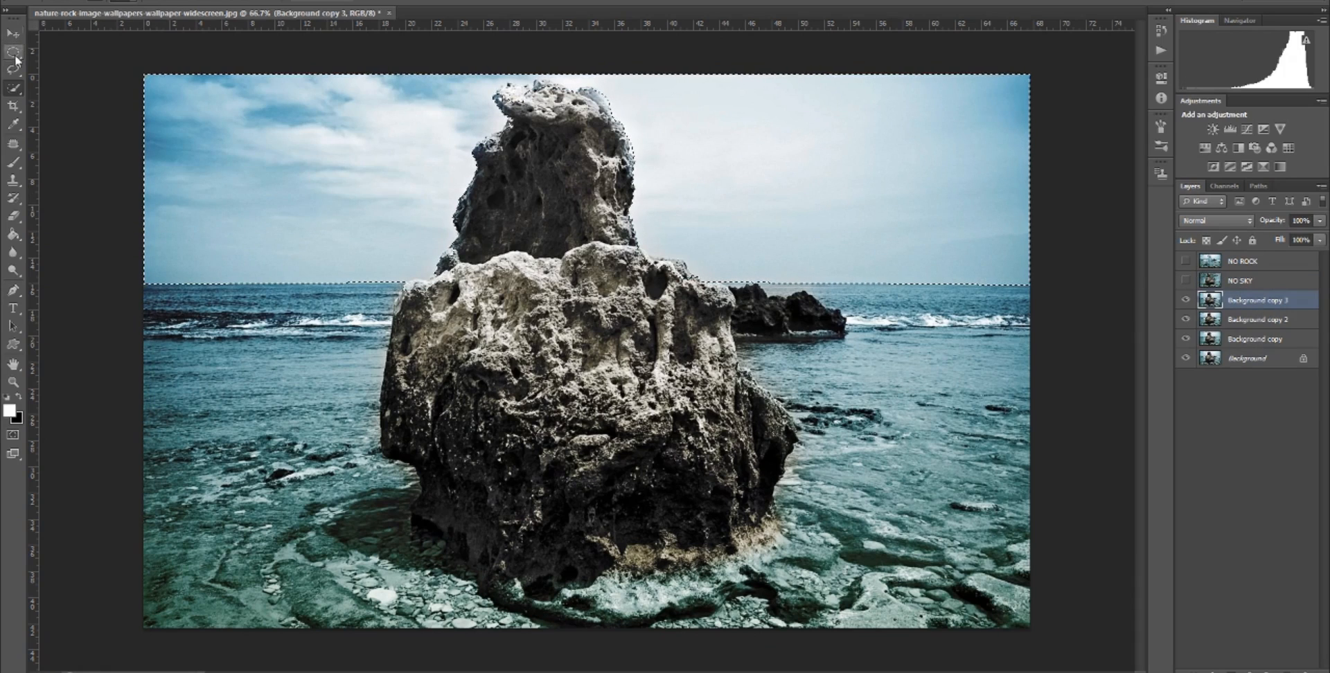
pyautogui.click(11, 90)
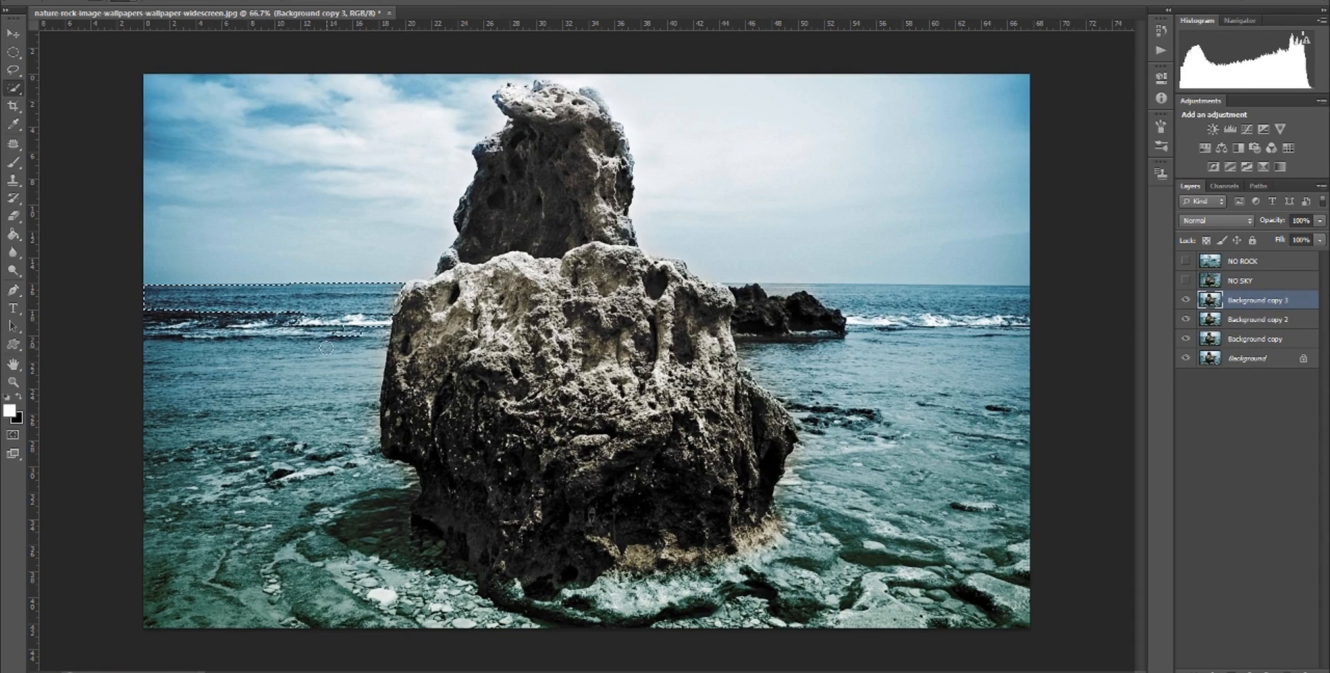
pyautogui.moveTo(322, 354); pyautogui.dragTo(260, 408)
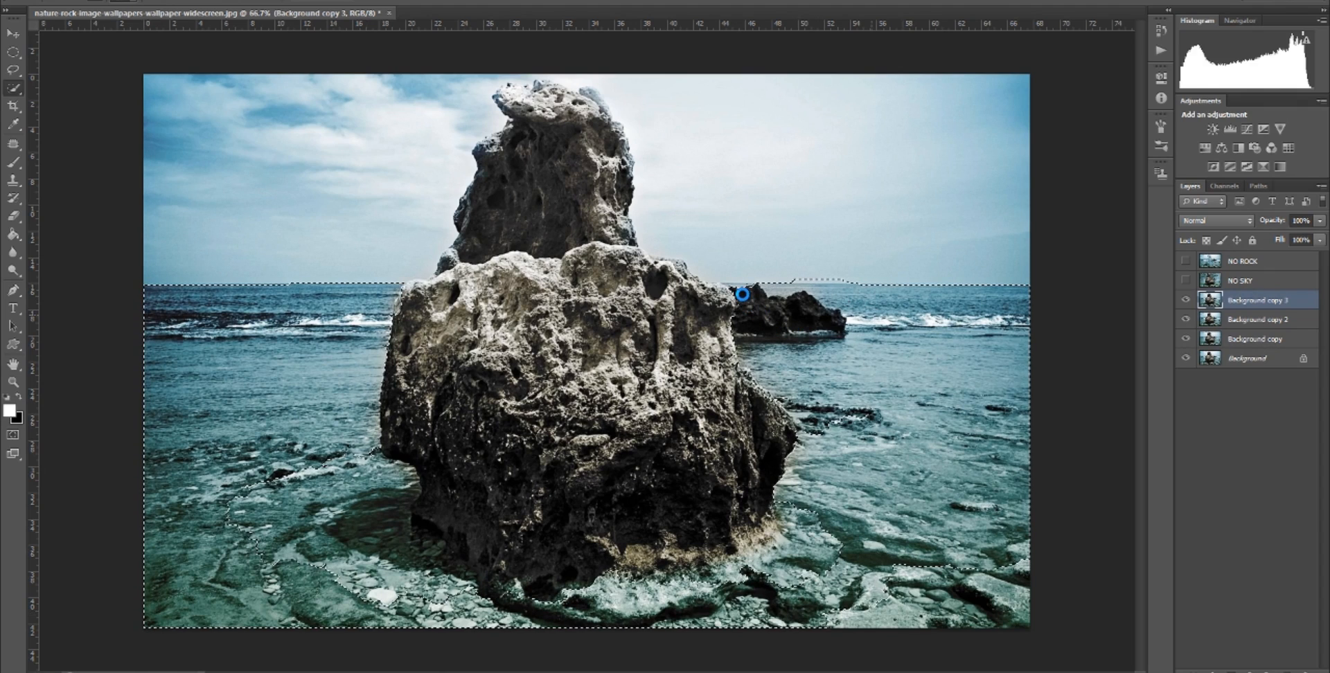
pyautogui.moveTo(752, 307); pyautogui.dragTo(799, 306)
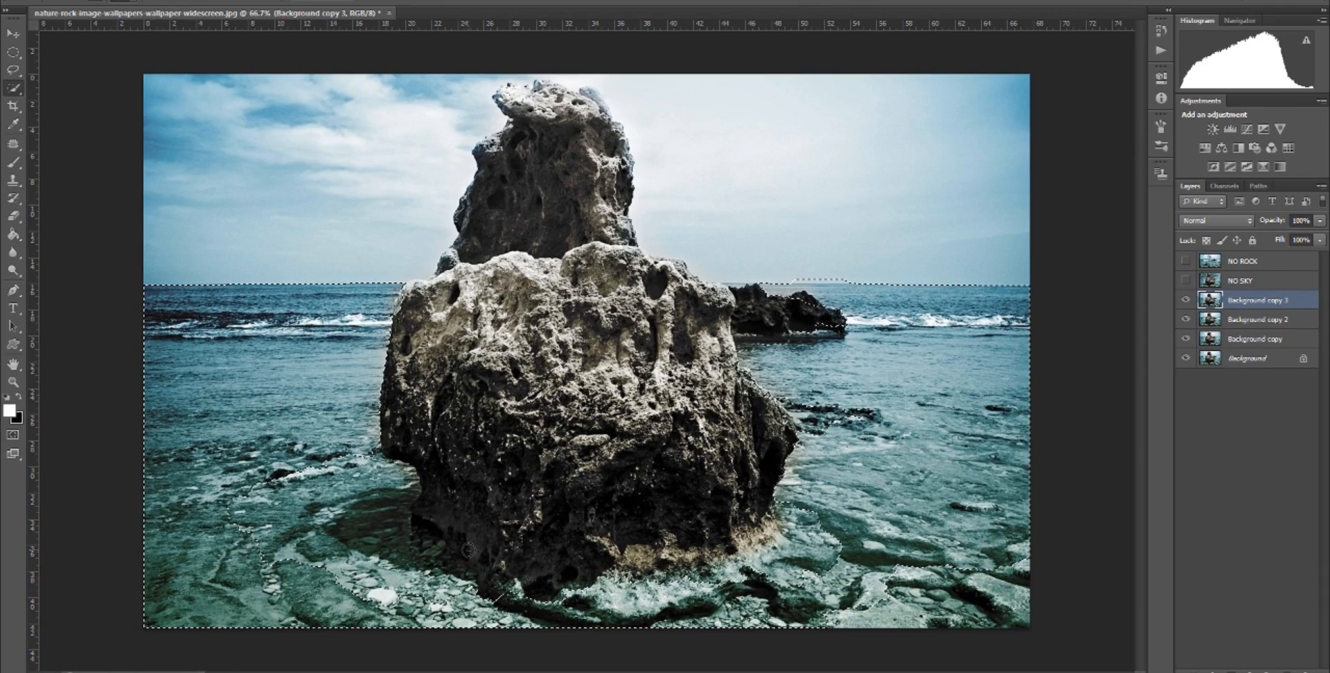
# Refine the water selection along the lower-left base of the large rock, including the shallow water and its dark patch.
pyautogui.click(359, 589)
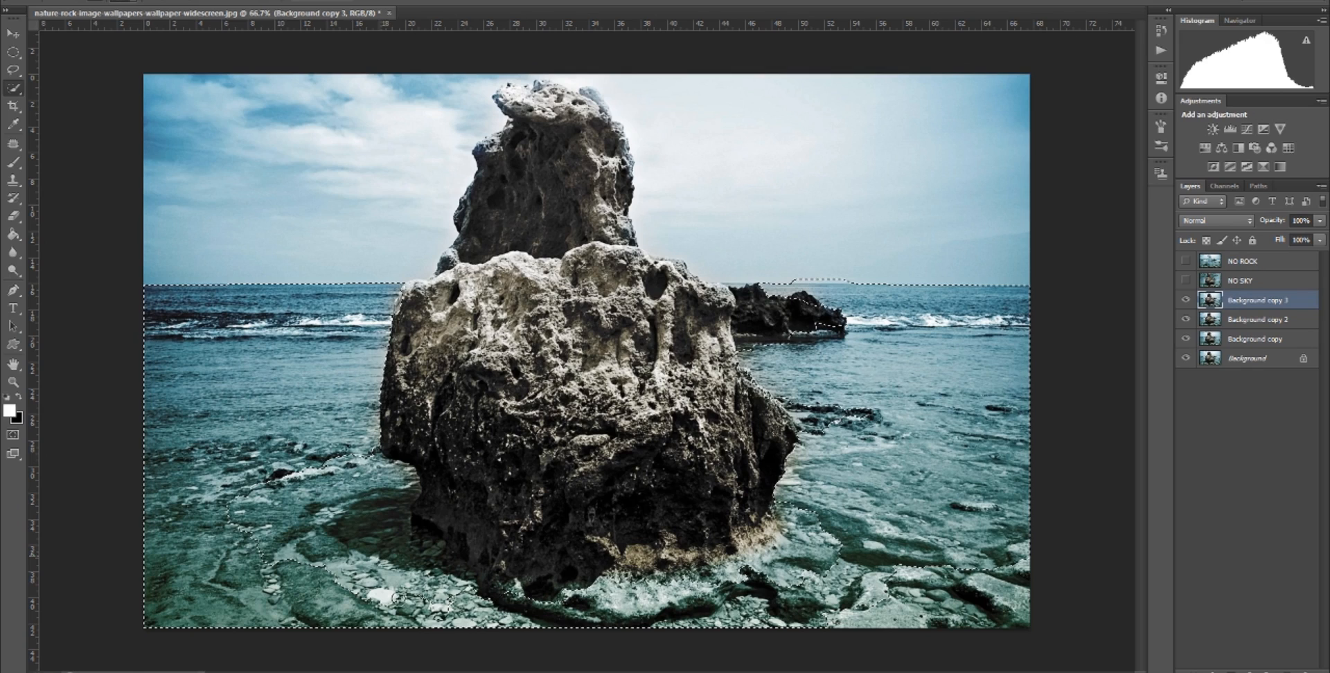
pyautogui.click(443, 630)
pyautogui.click(378, 540)
pyautogui.click(399, 562)
pyautogui.click(445, 618)
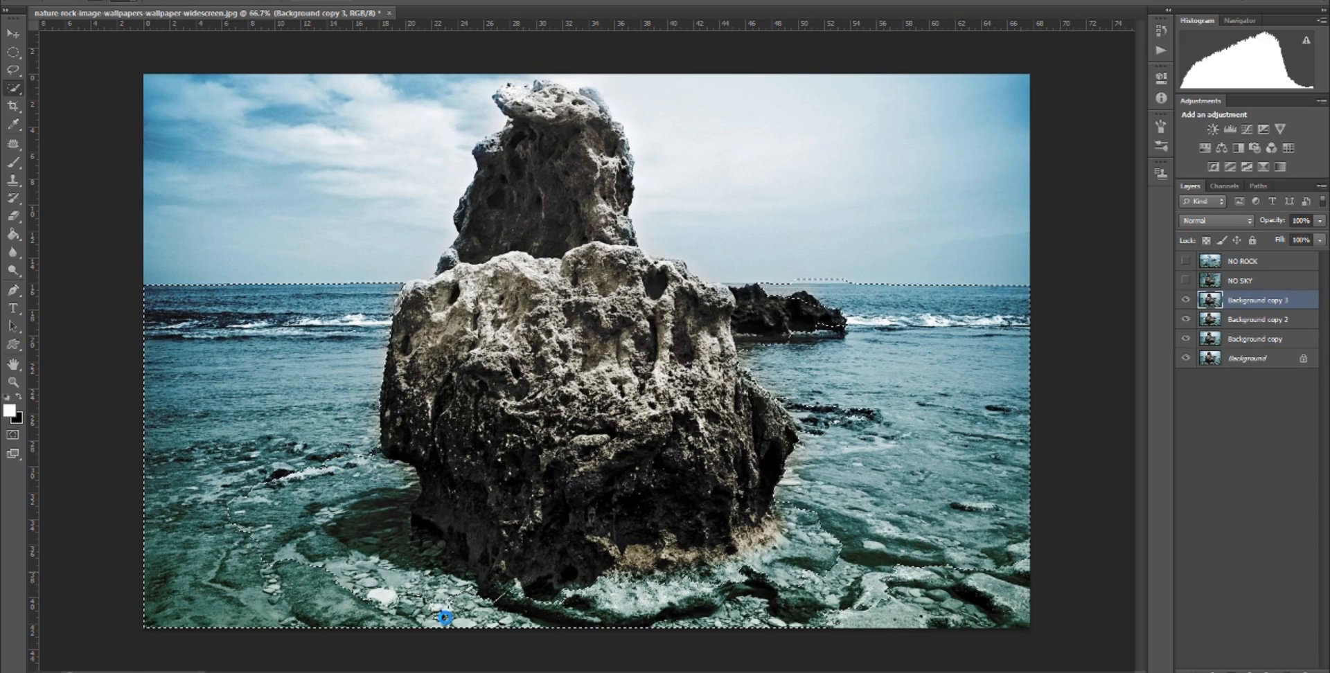
pyautogui.click(302, 570)
pyautogui.click(406, 560)
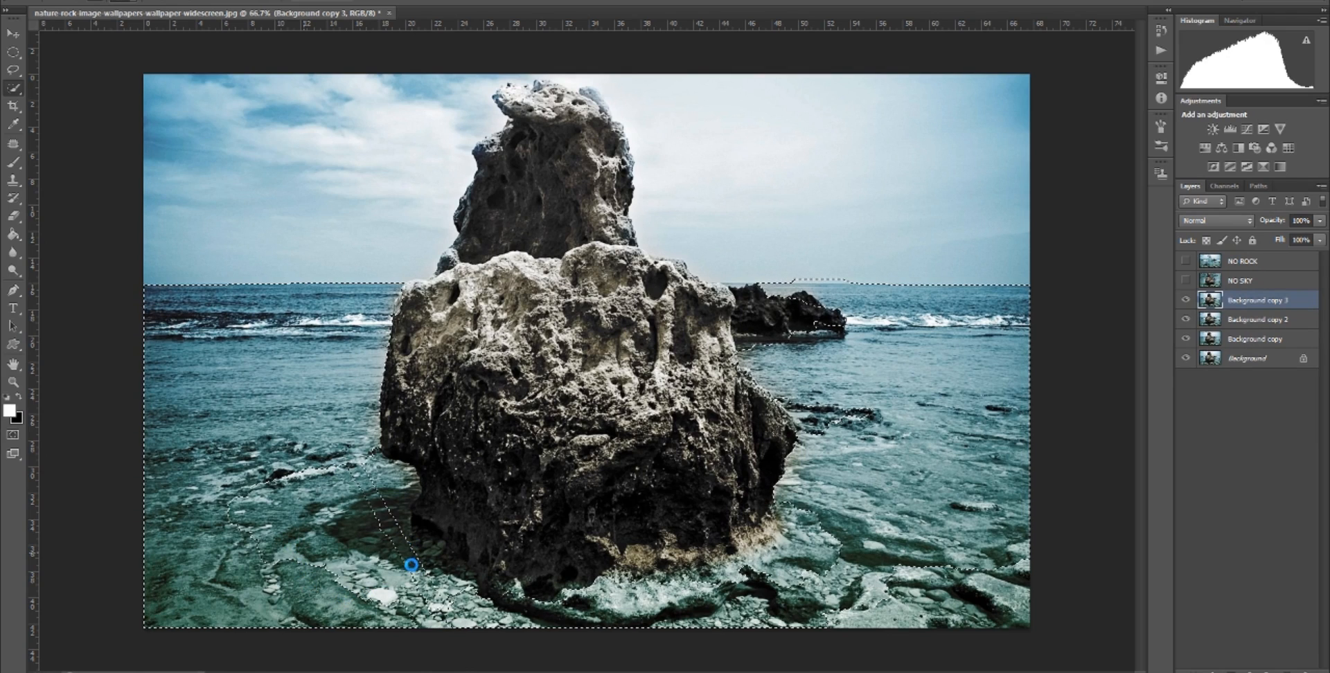
pyautogui.click(419, 590)
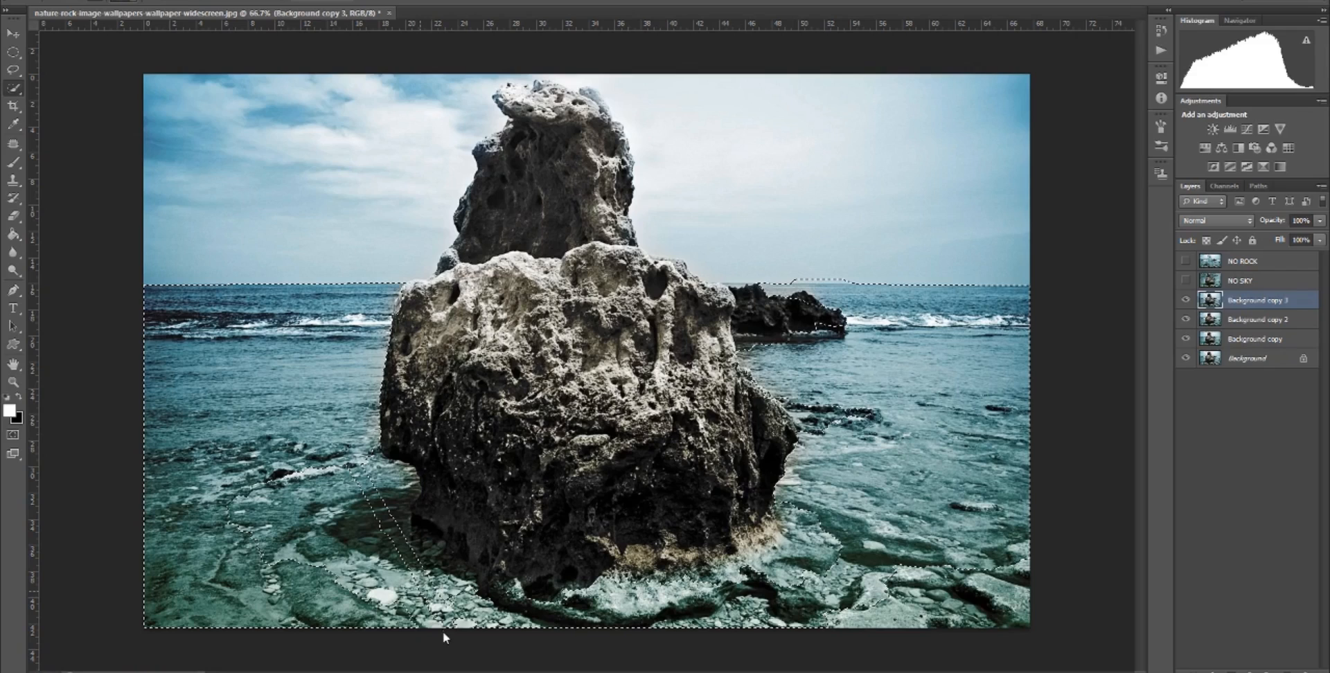
pyautogui.click(440, 598)
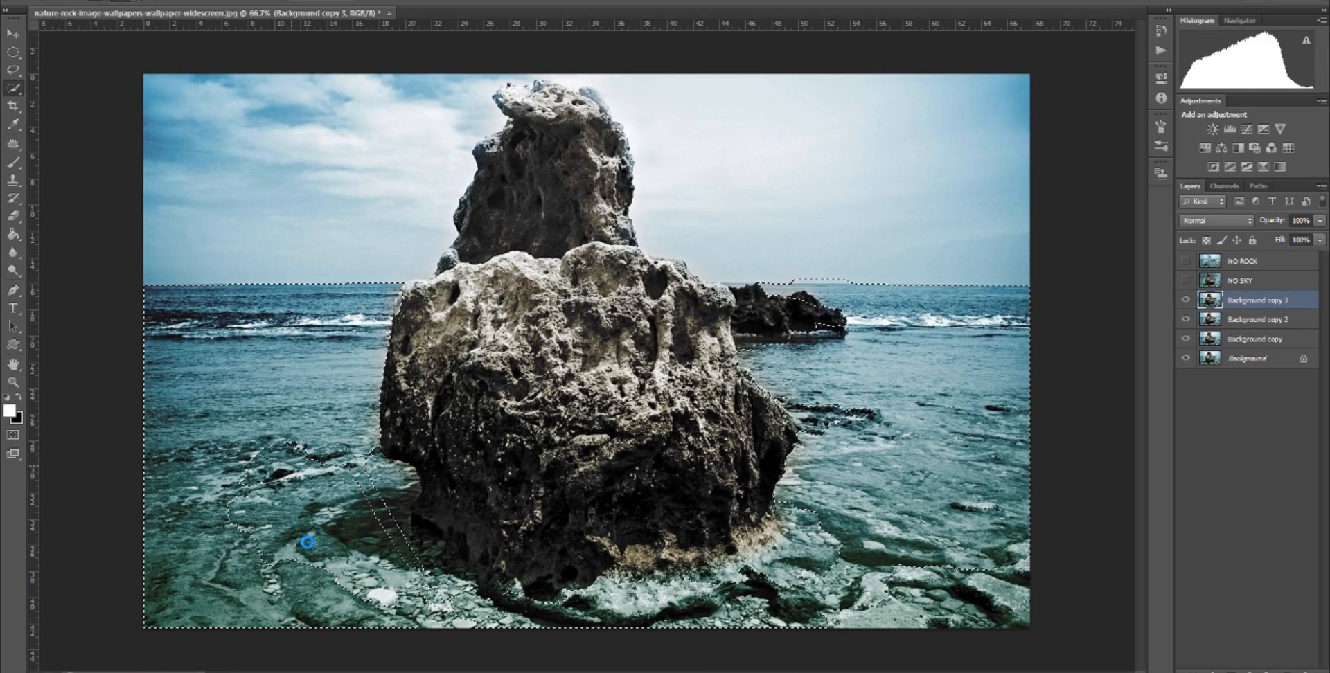
pyautogui.moveTo(269, 514); pyautogui.dragTo(266, 453)
pyautogui.moveTo(299, 514); pyautogui.dragTo(285, 472)
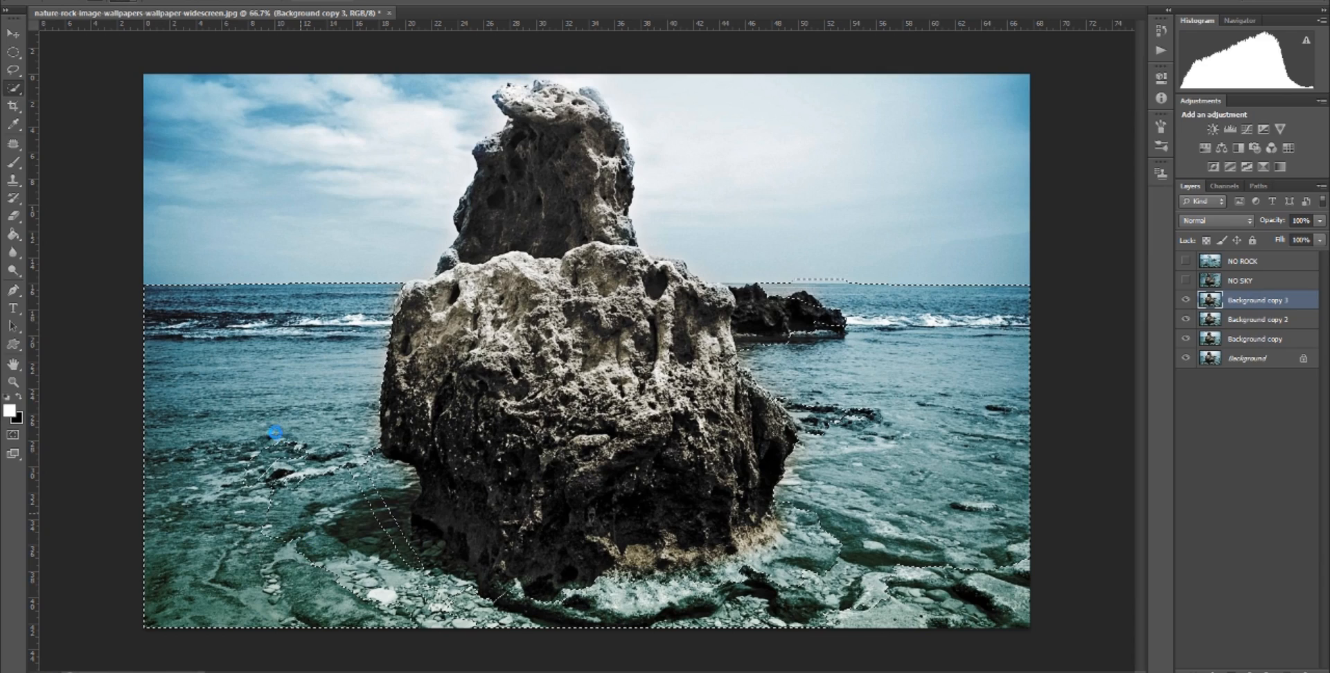
pyautogui.moveTo(275, 433)
pyautogui.mouseDown()
pyautogui.moveTo(277, 592)
pyautogui.moveTo(250, 396)
pyautogui.moveTo(306, 488)
pyautogui.mouseUp()
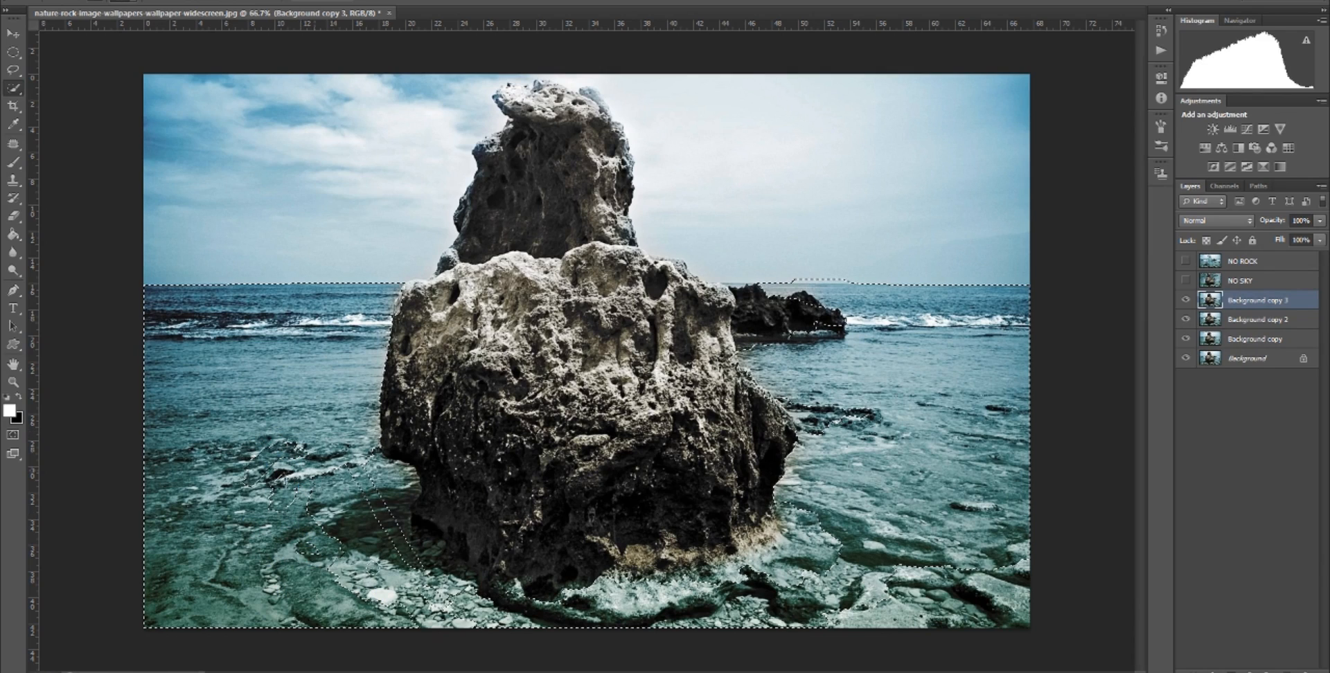
pyautogui.click(318, 430)
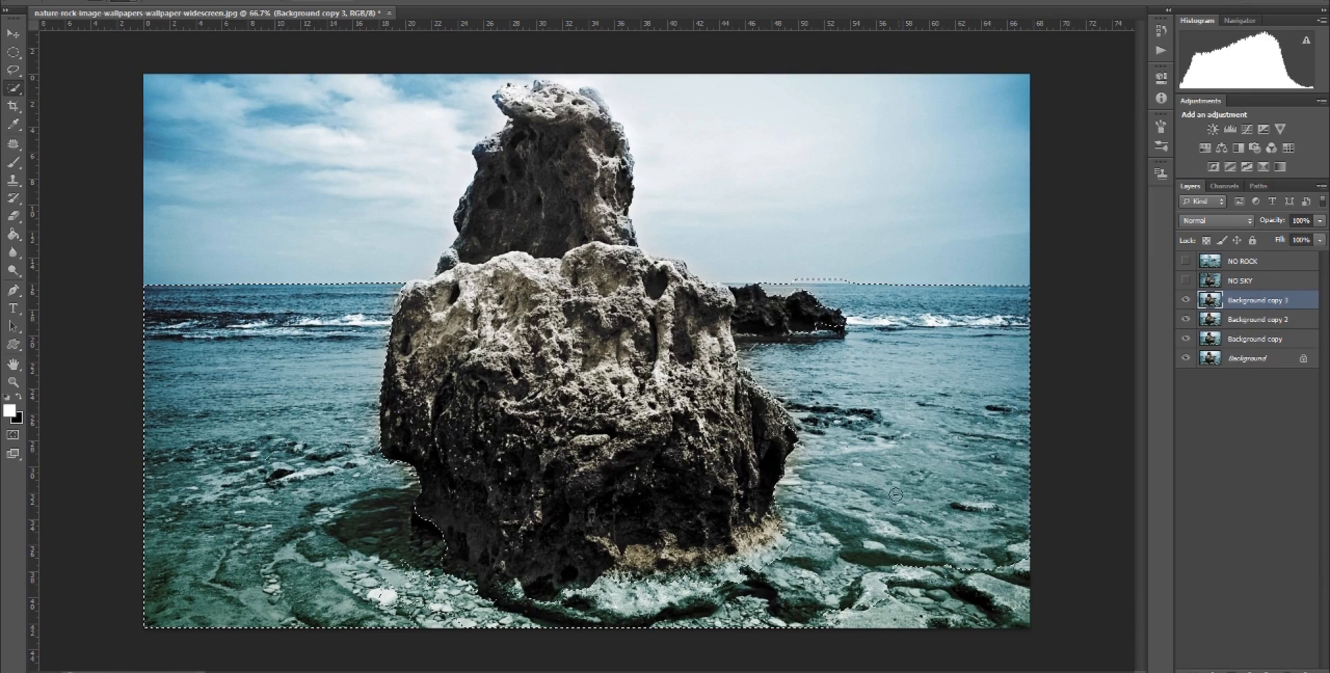
# Fill the water selection on Background copy 3 with Content-Aware.
pyautogui.rightClick(827, 382)
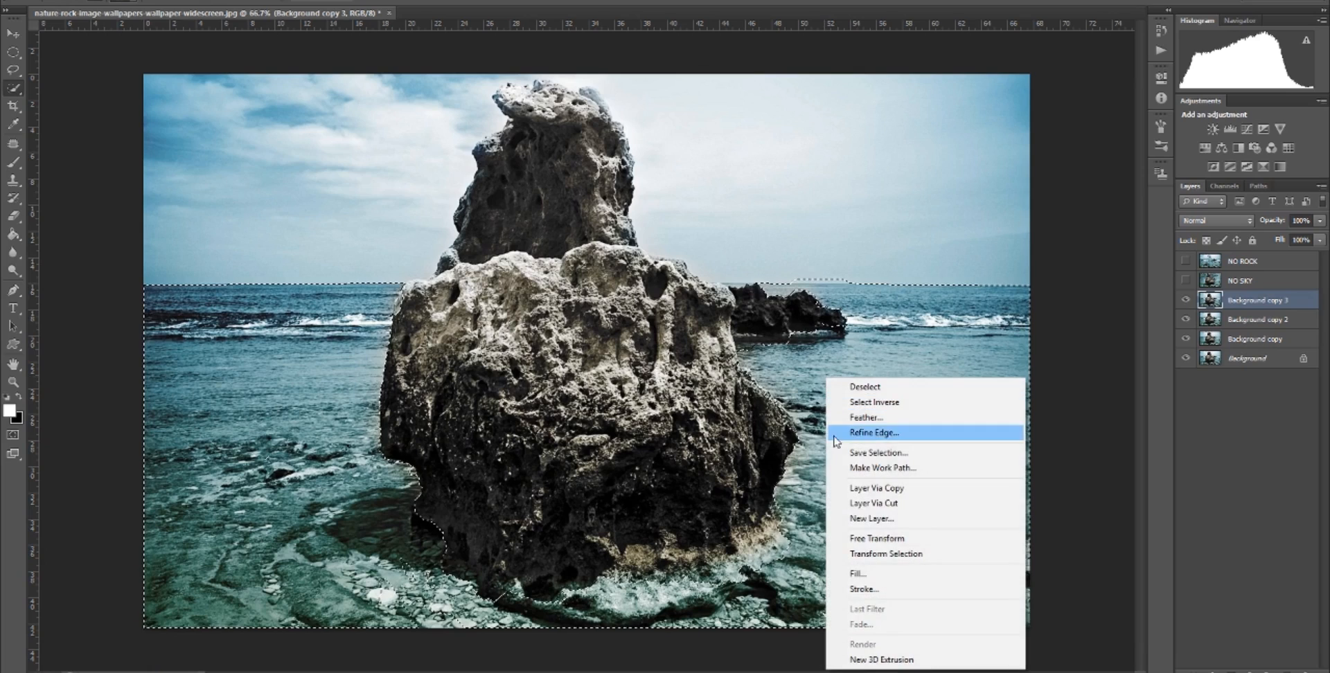
pyautogui.click(856, 572)
pyautogui.click(722, 178)
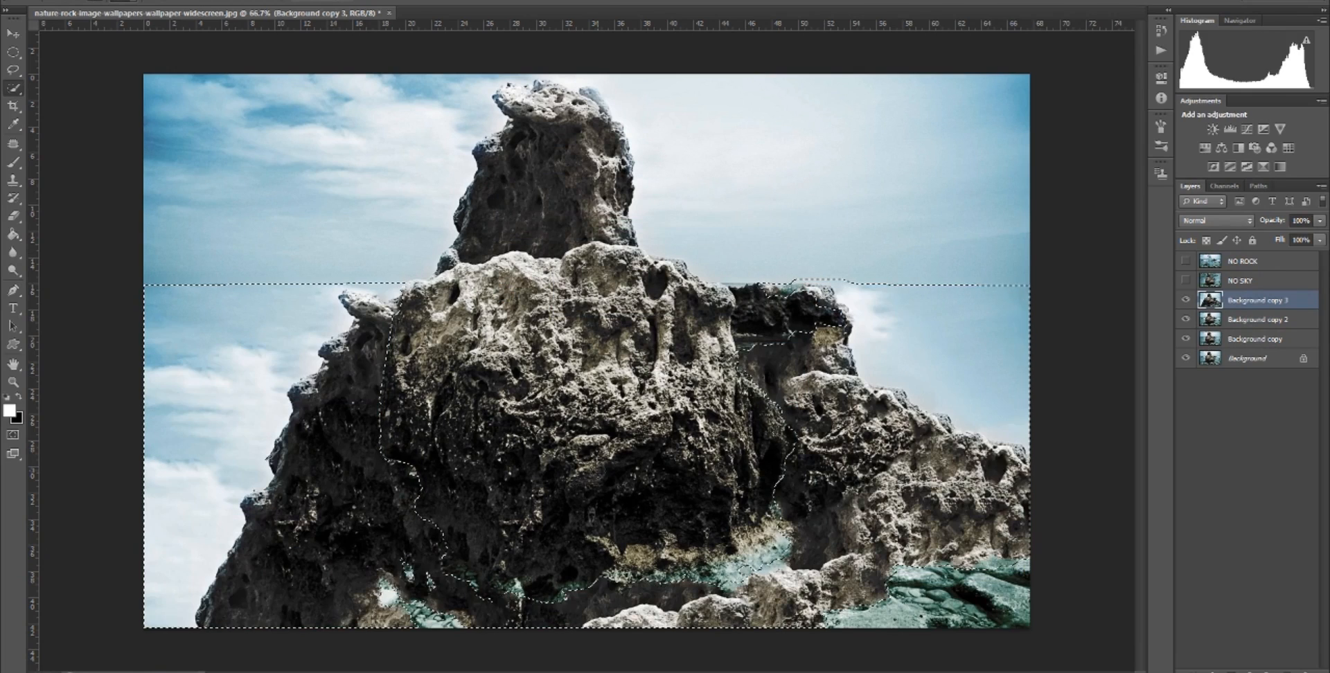
# Rename the filled Background copy 3 layer NO WATER, hide it, and clear the selection.
pyautogui.click(1235, 403)
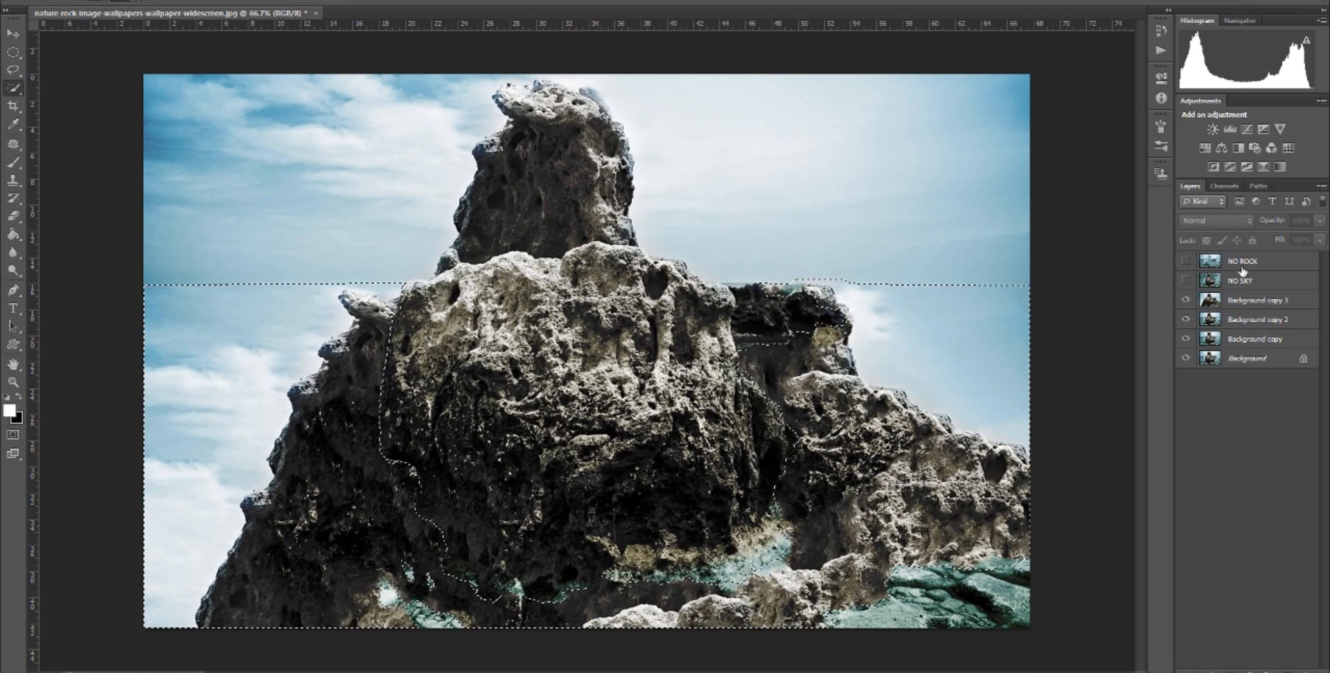
pyautogui.doubleClick(1240, 301)
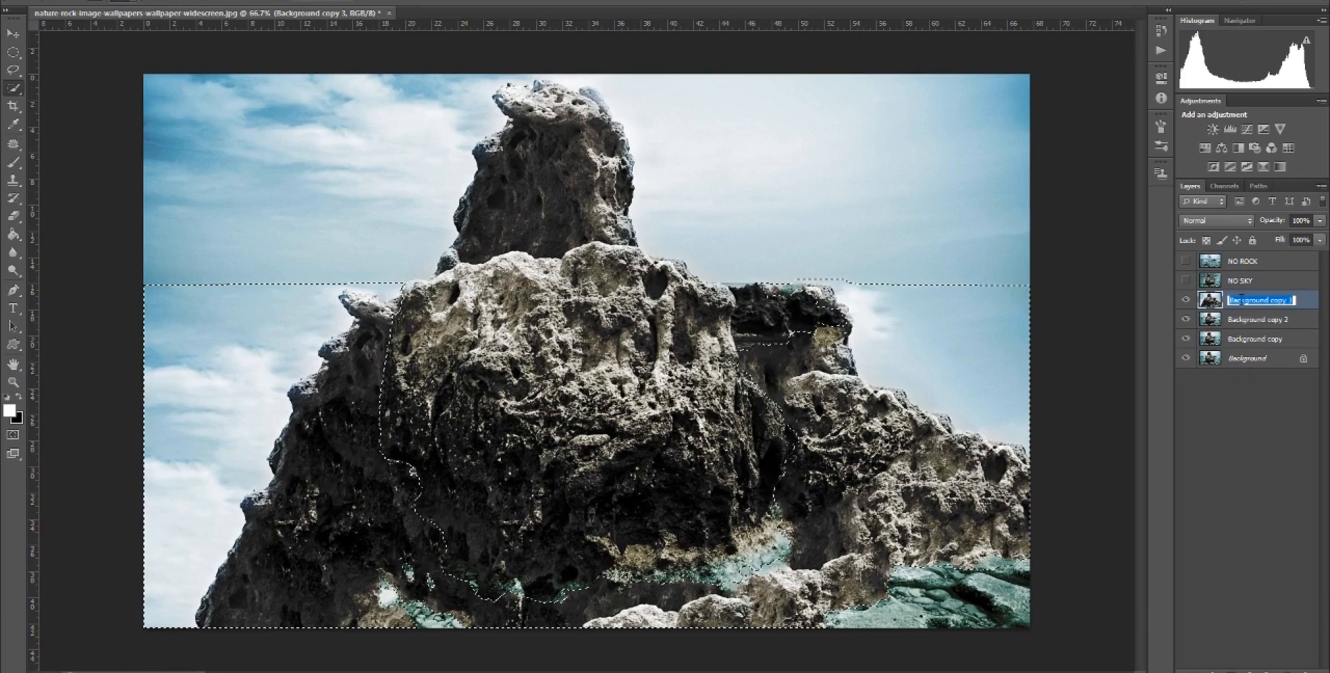
pyautogui.write('NO WATER')
pyautogui.press('Return')
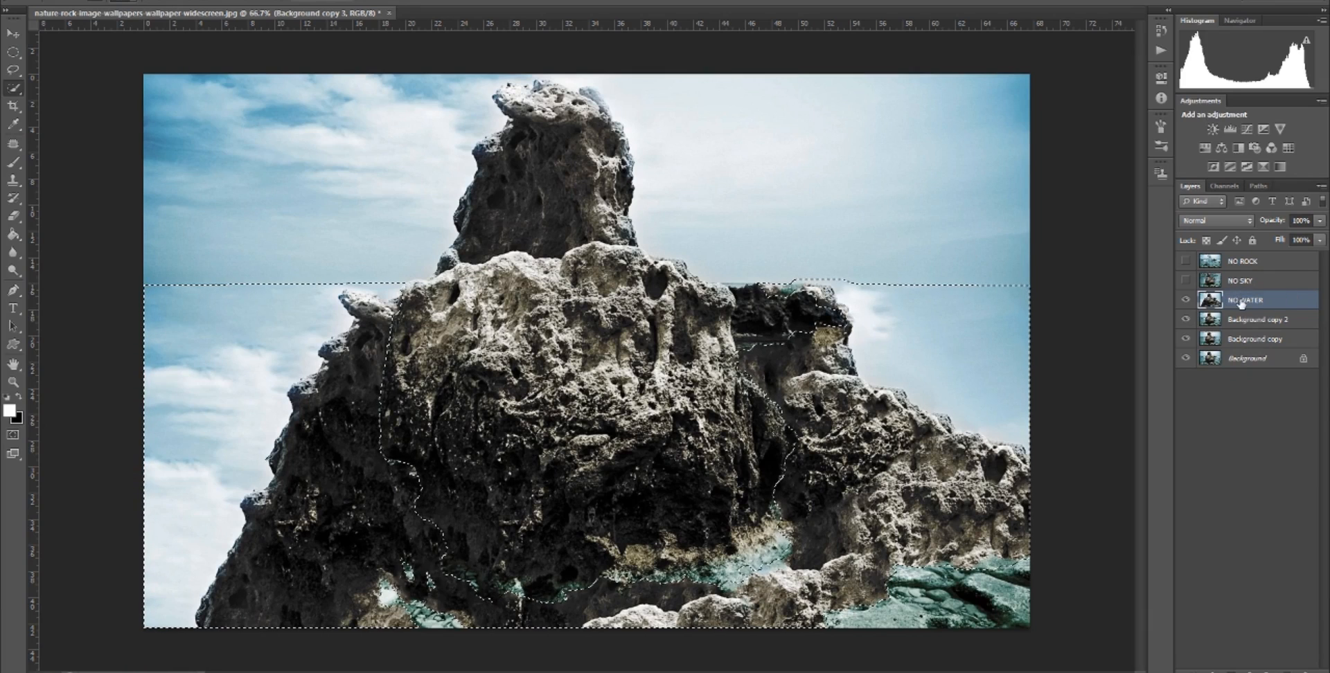
pyautogui.click(1186, 301)
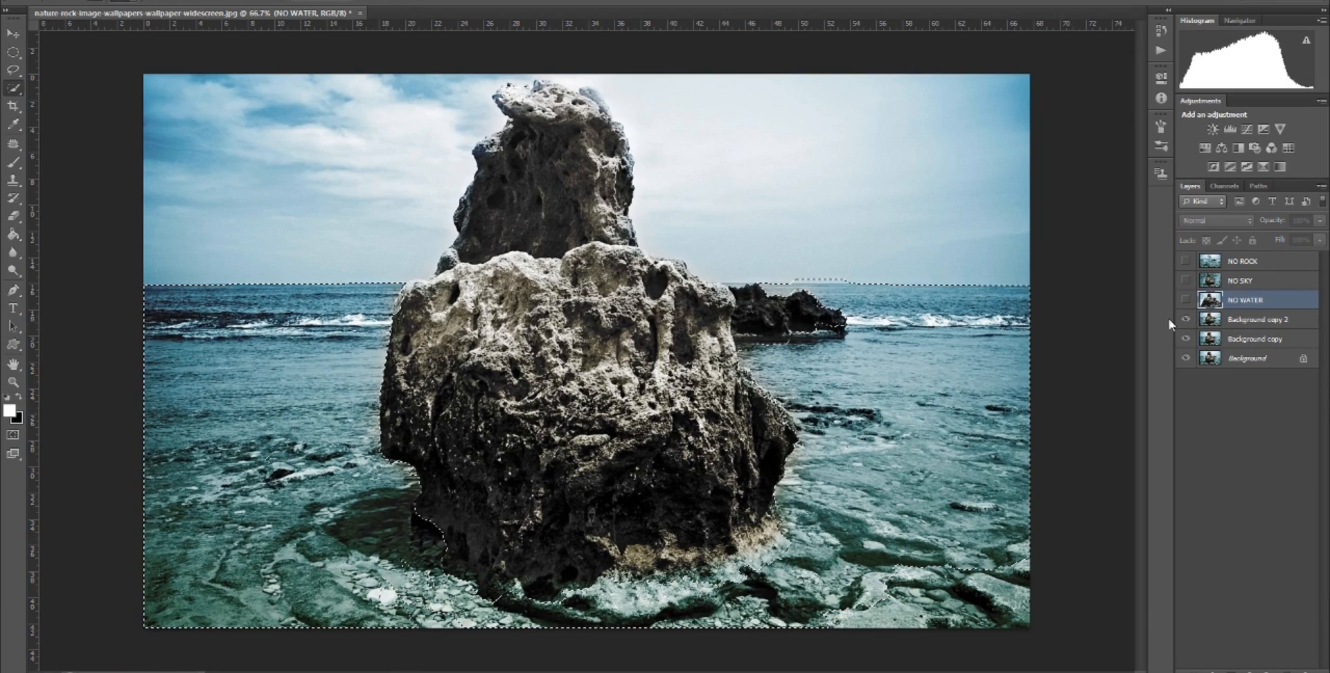
pyautogui.hotkey('ctrl', 'd')
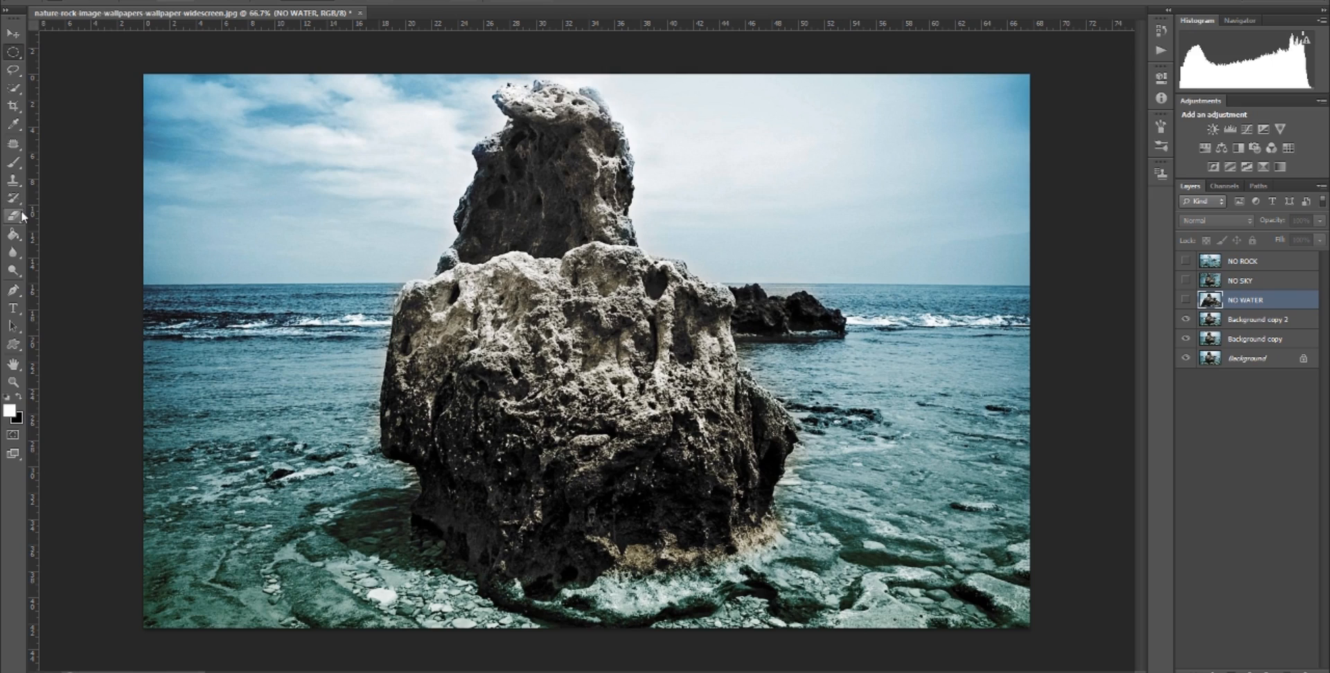
# On the Background copy 2 layer, select the sky and both rocks with the Quick Selection tool, leaving out the sea.
pyautogui.click(13, 88)
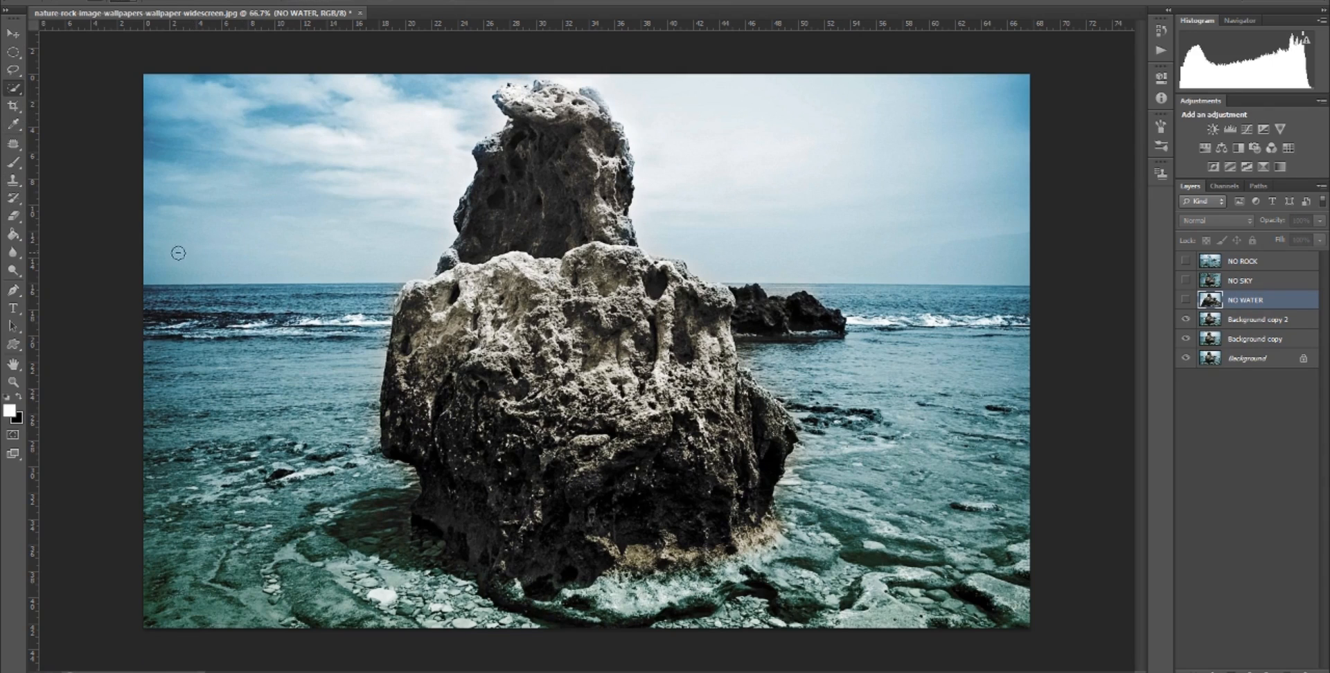
pyautogui.moveTo(238, 273); pyautogui.dragTo(1039, 198)
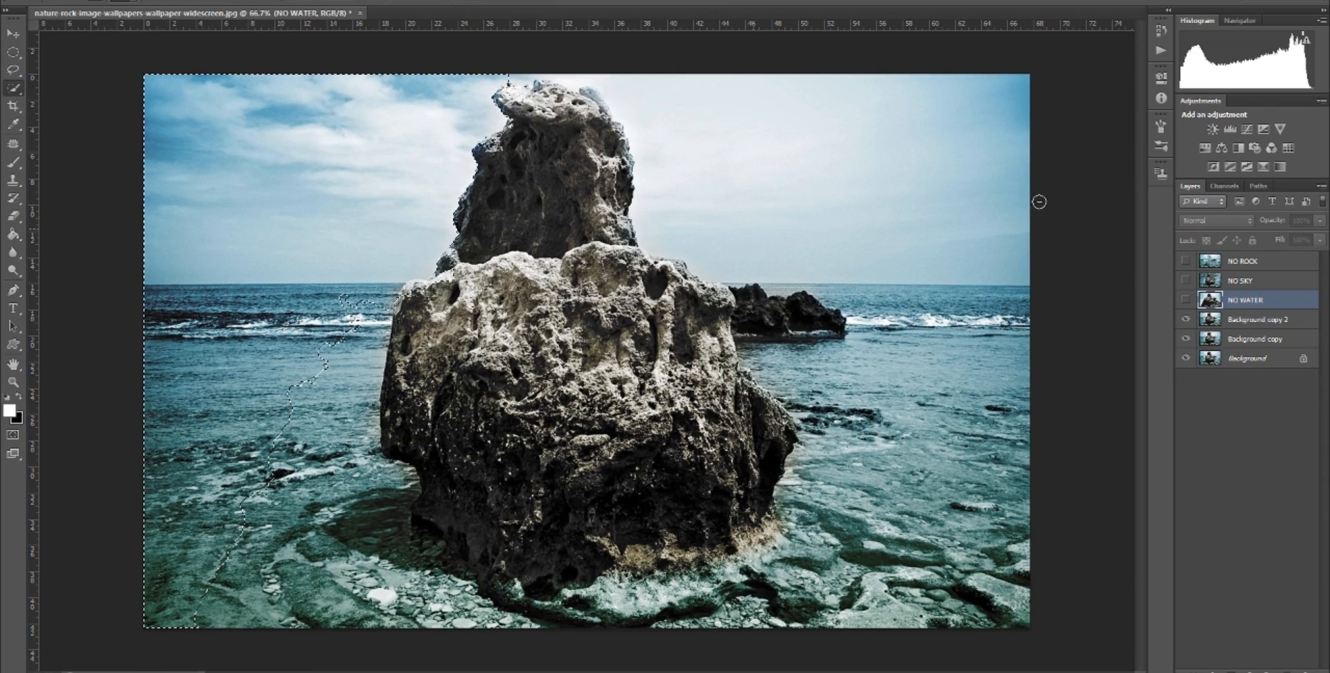
pyautogui.hotkey('ctrl', 'd')
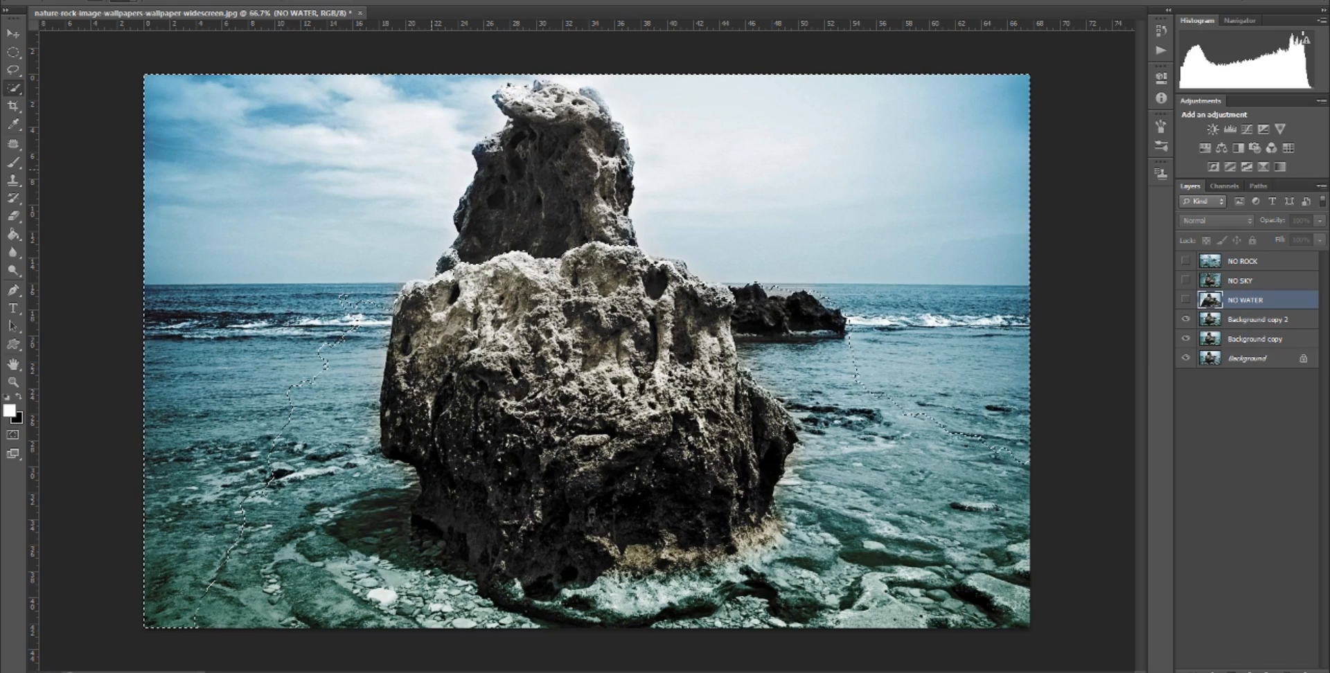
pyautogui.hotkey('alt', '[')
pyautogui.moveTo(207, 93)
pyautogui.mouseDown()
pyautogui.moveTo(630, 113)
pyautogui.moveTo(789, 141)
pyautogui.moveTo(975, 141)
pyautogui.moveTo(1019, 167)
pyautogui.mouseUp()
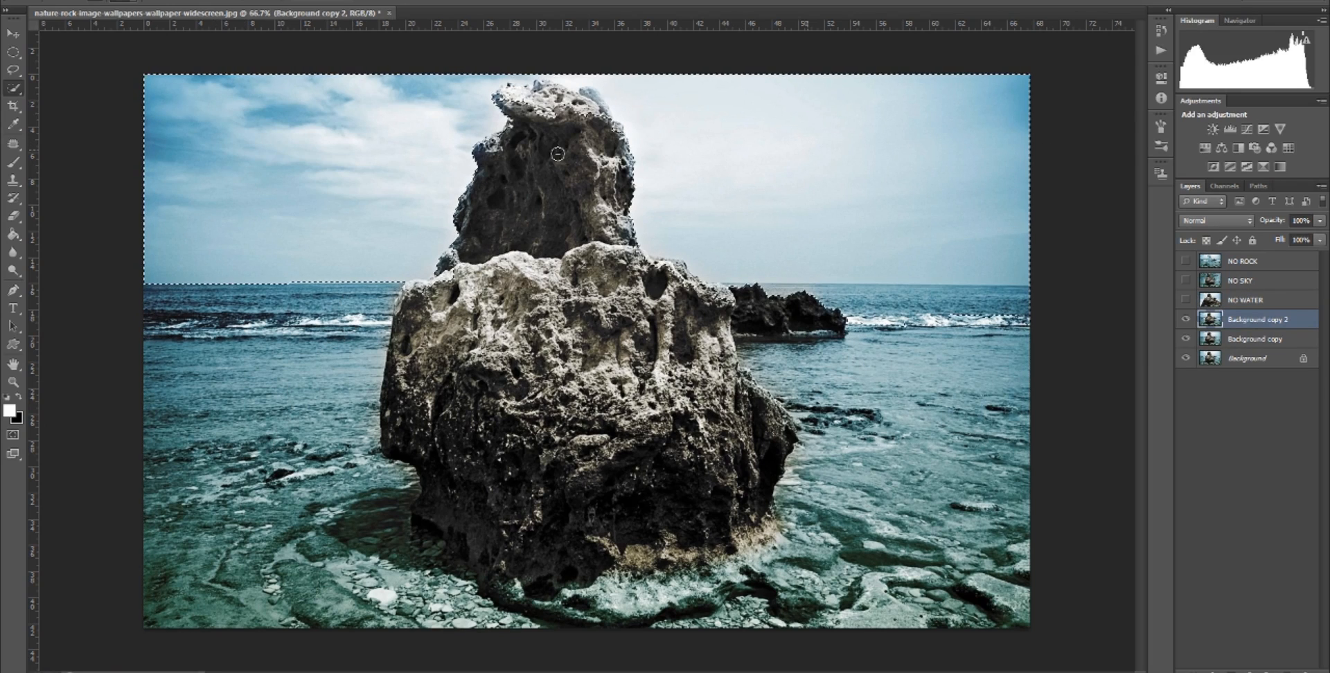
pyautogui.click(688, 445)
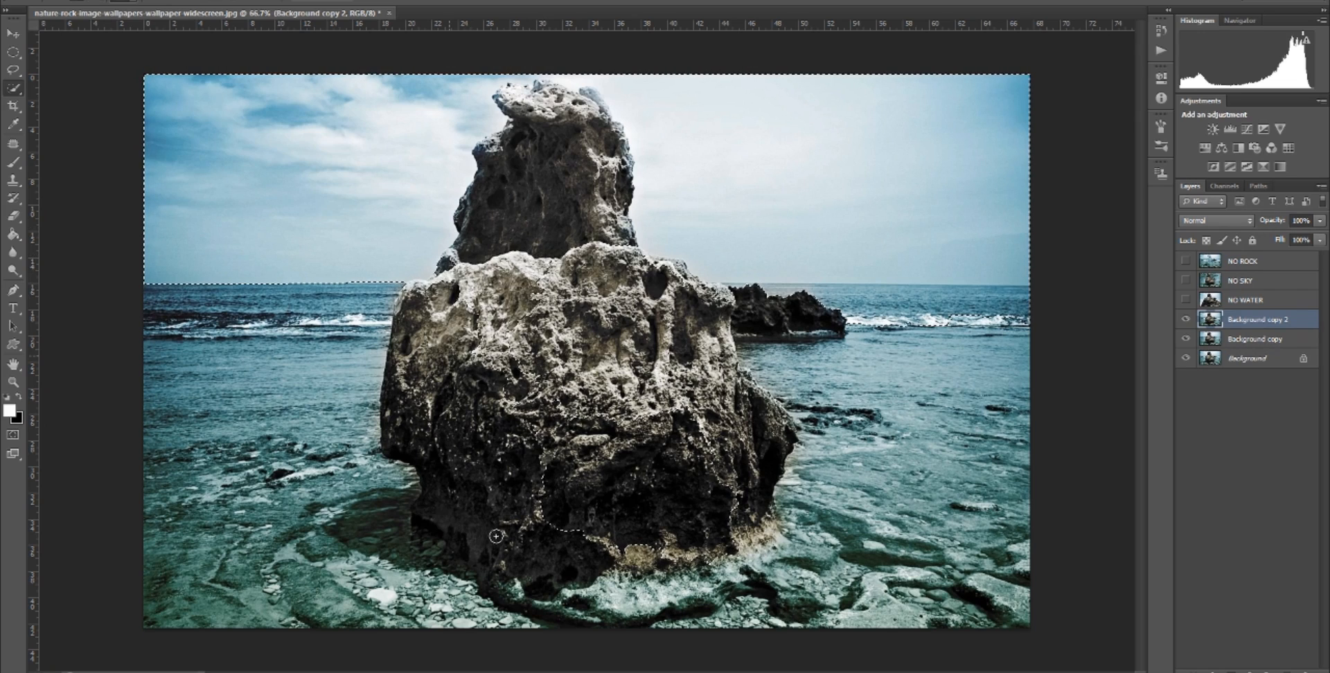
pyautogui.click(772, 310)
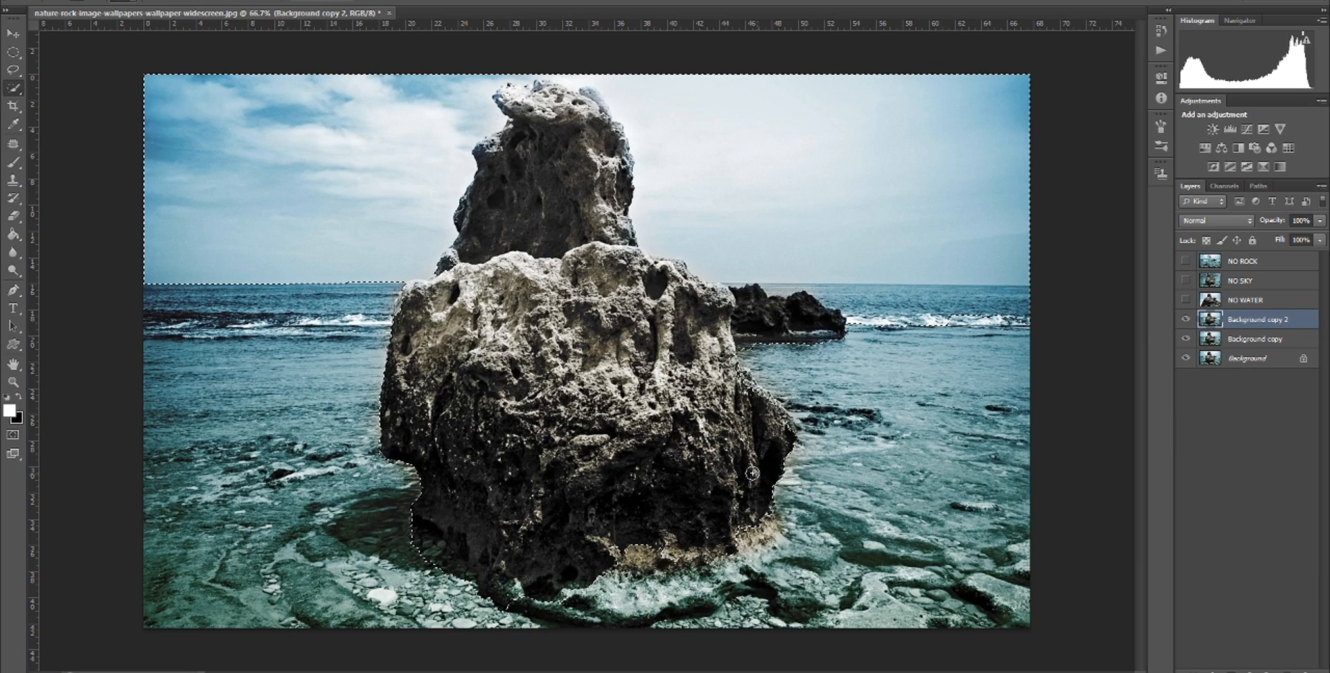
pyautogui.click(605, 372)
# Fill the sky and rock selection on Background copy 2 with Content-Aware, and clear the selection.
pyautogui.rightClick(597, 370)
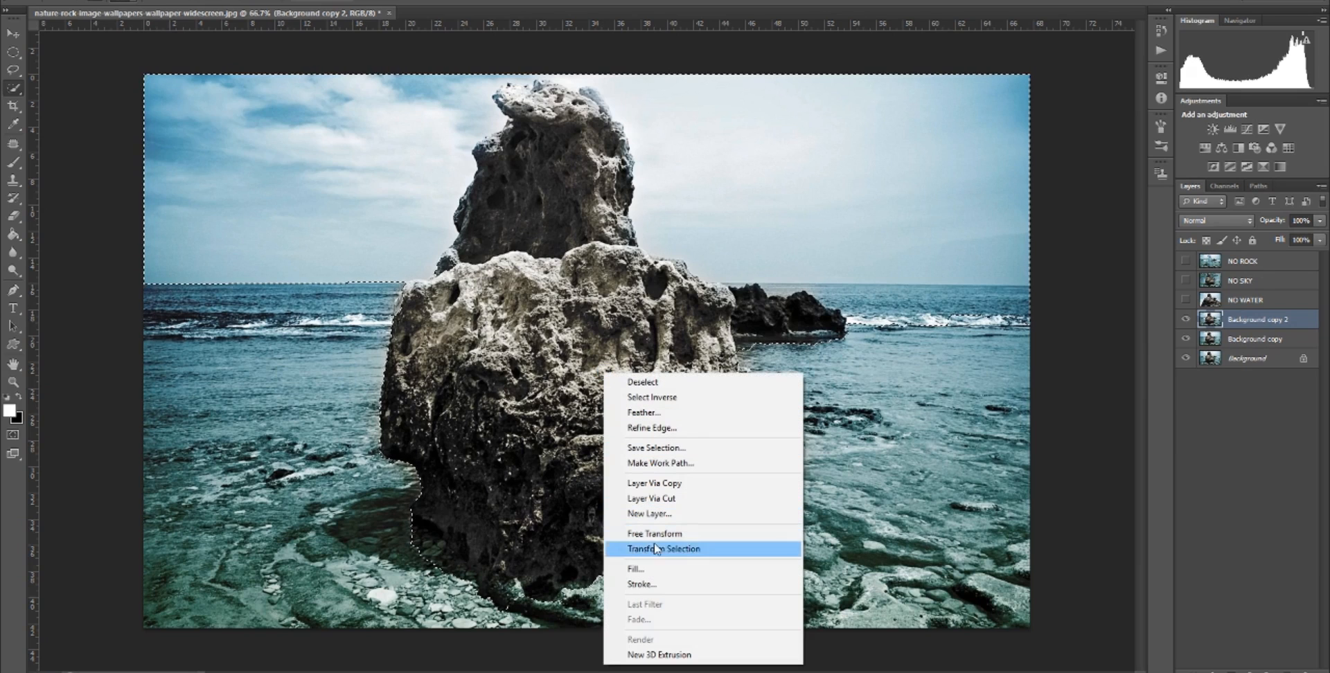
pyautogui.click(655, 567)
pyautogui.click(742, 177)
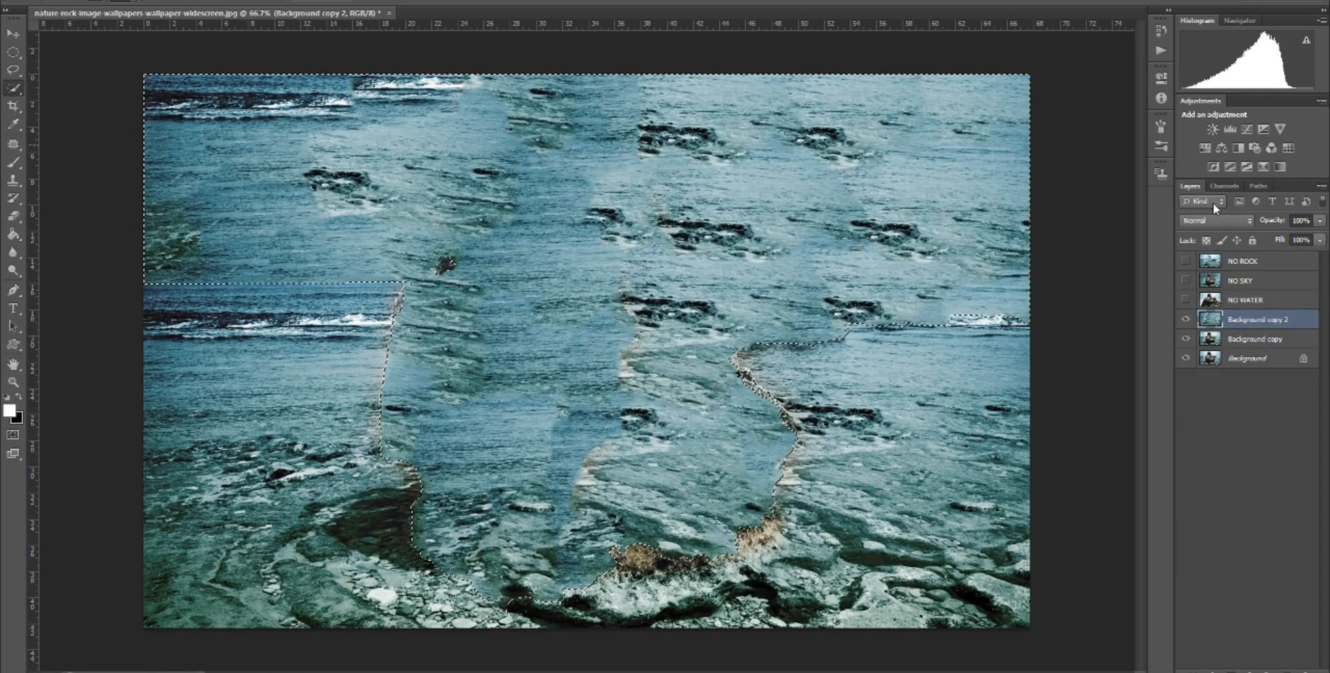
pyautogui.hotkey('ctrl', 'd')
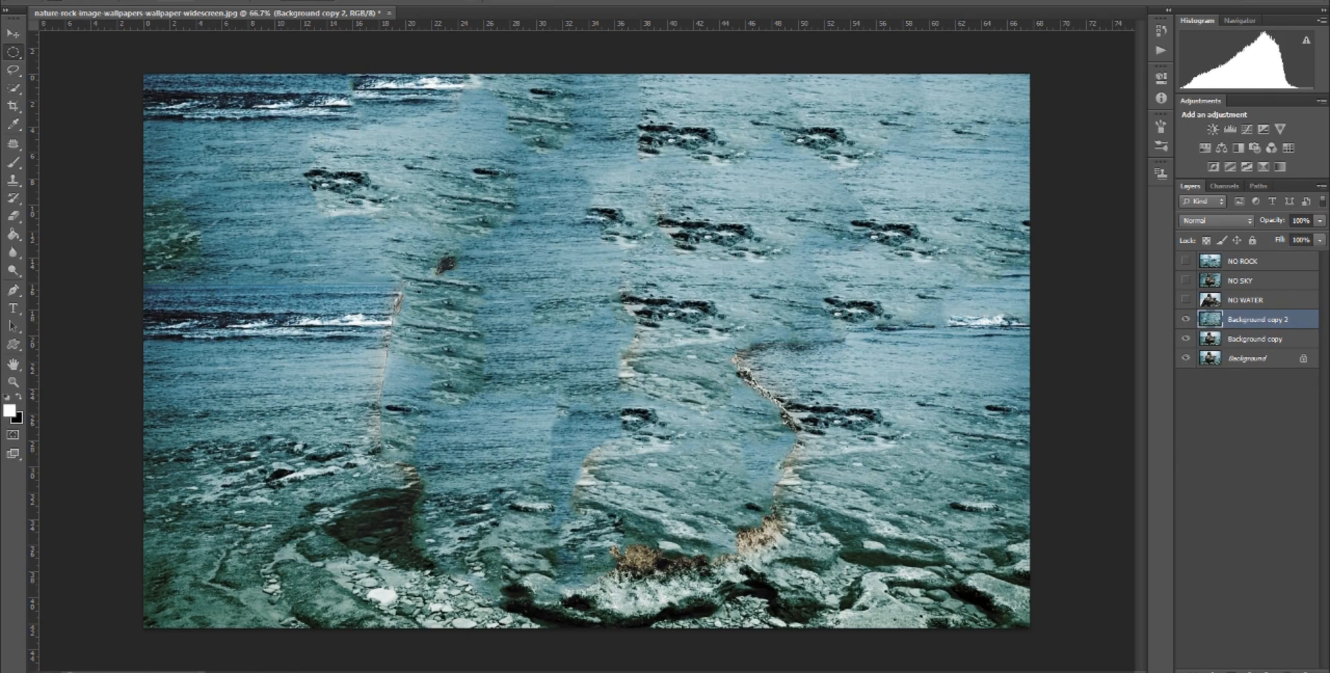
# Rename the Background copy 2 layer ONLY WATER and the Background copy layer ORIGINAL PHOTO.
pyautogui.doubleClick(1261, 319)
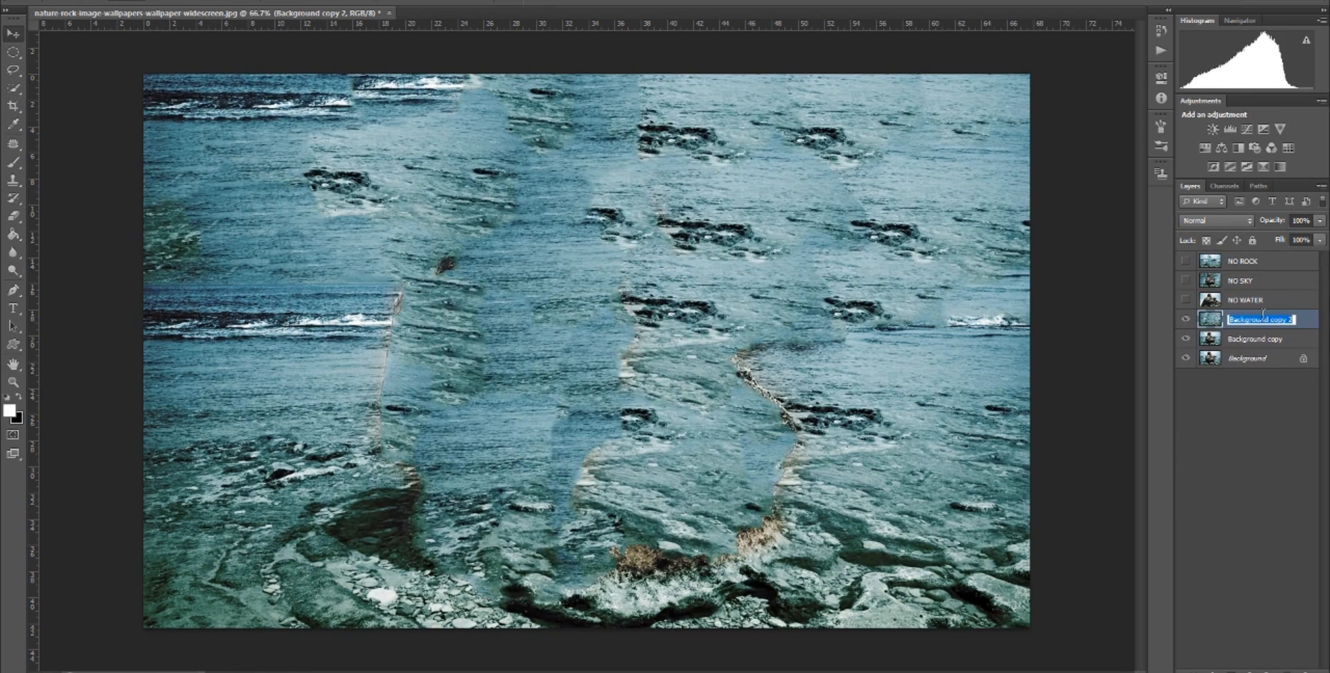
pyautogui.write('ONLY WATER')
pyautogui.press('Return')
pyautogui.doubleClick(1256, 339)
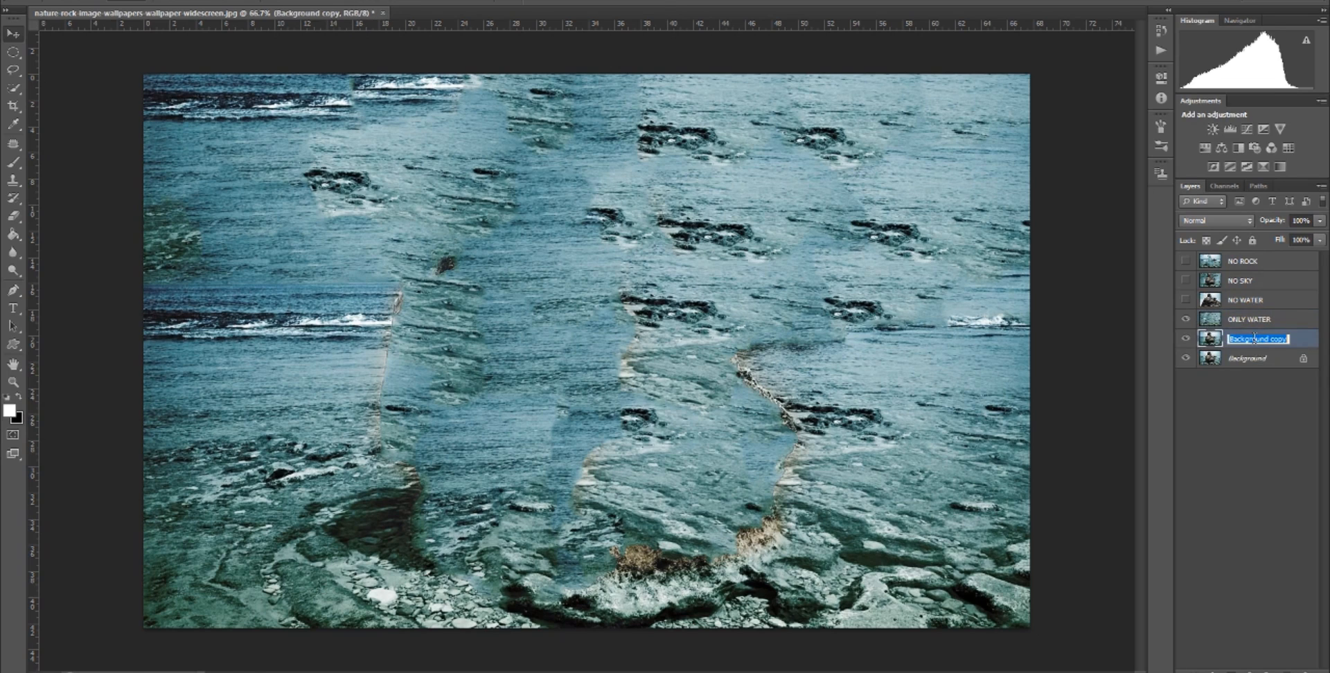
pyautogui.write('ORIGINAL PHOTO')
pyautogui.press('Return')
# Delete the locked Background layer and show the hidden NO WATER, NO SKY and NO ROCK layers.
pyautogui.click(1253, 358)
pyautogui.press('Delete')
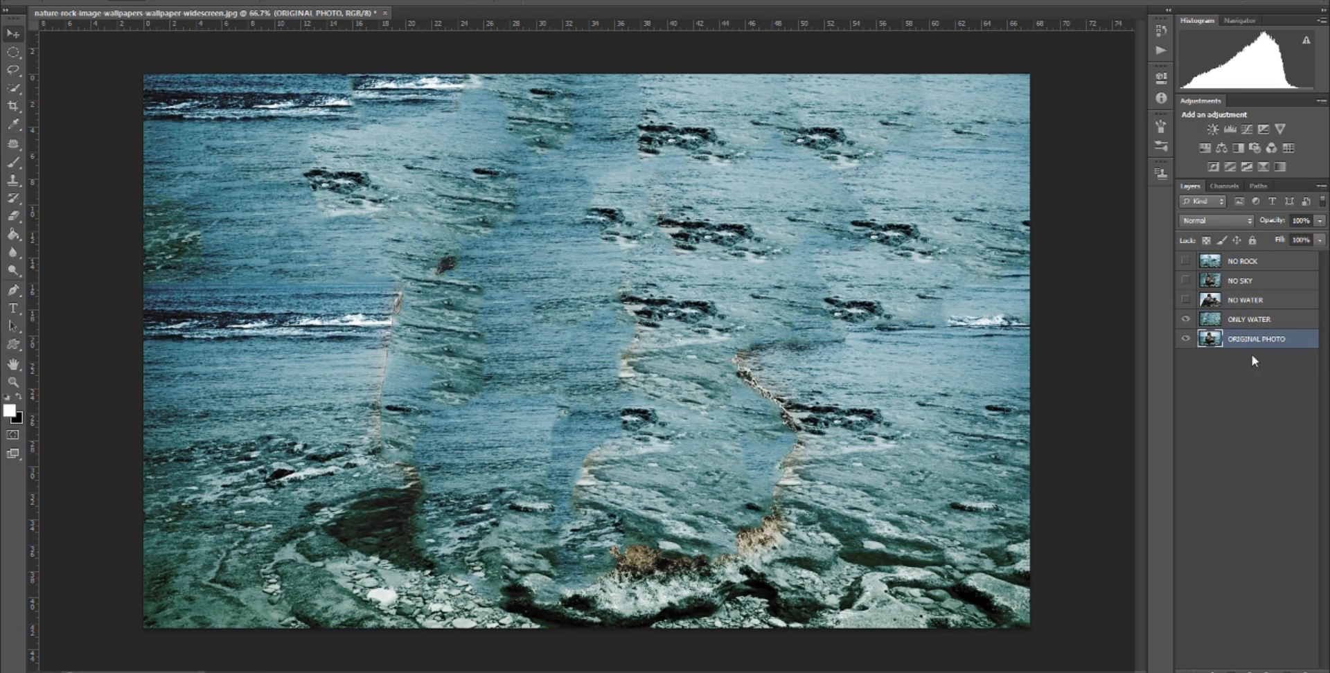
pyautogui.moveTo(1187, 299); pyautogui.dragTo(1187, 233)
# Save the layered document to the Desktop as a Photoshop file named 3d SCENE.
pyautogui.click(40, 1)
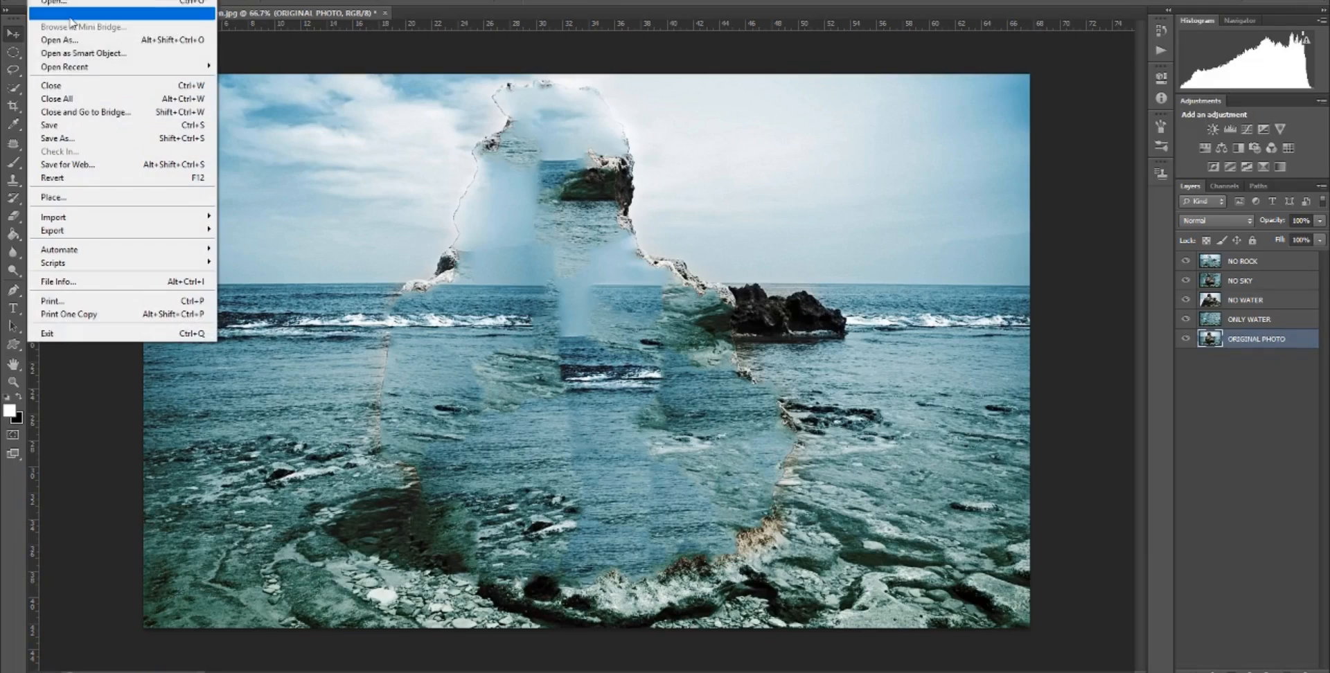
pyautogui.click(99, 129)
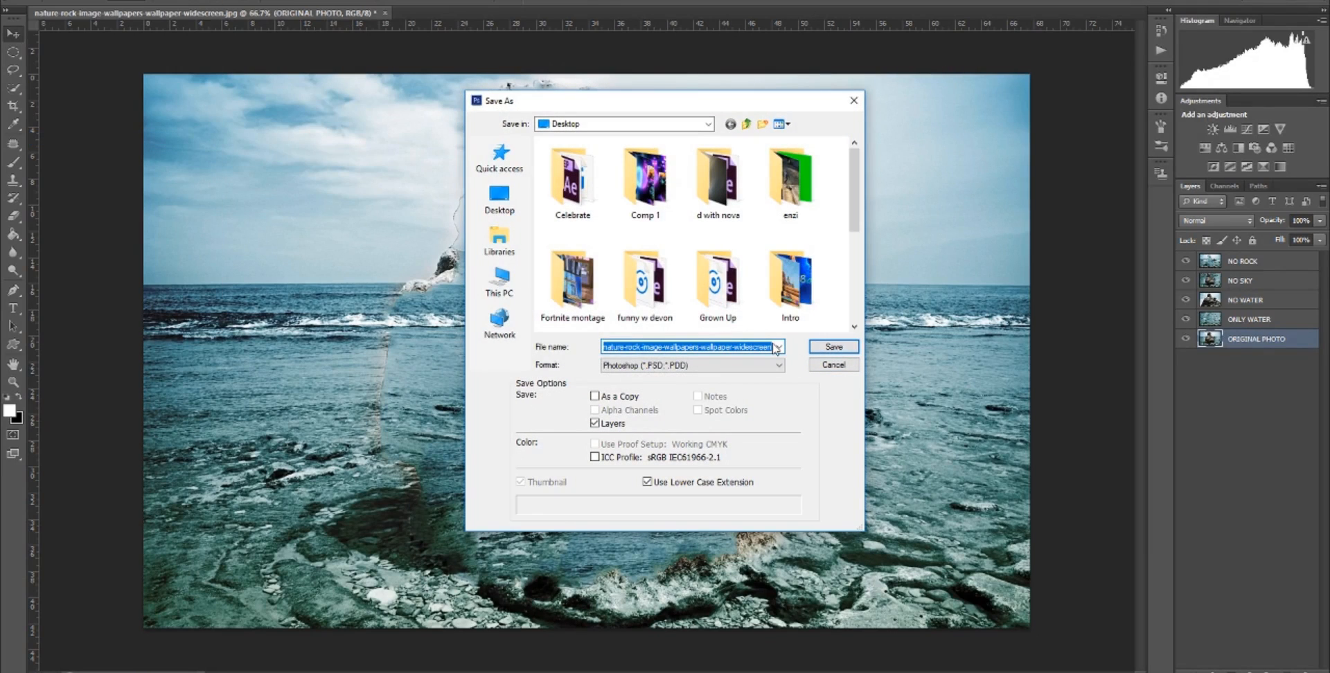
pyautogui.write('3d SCENE')
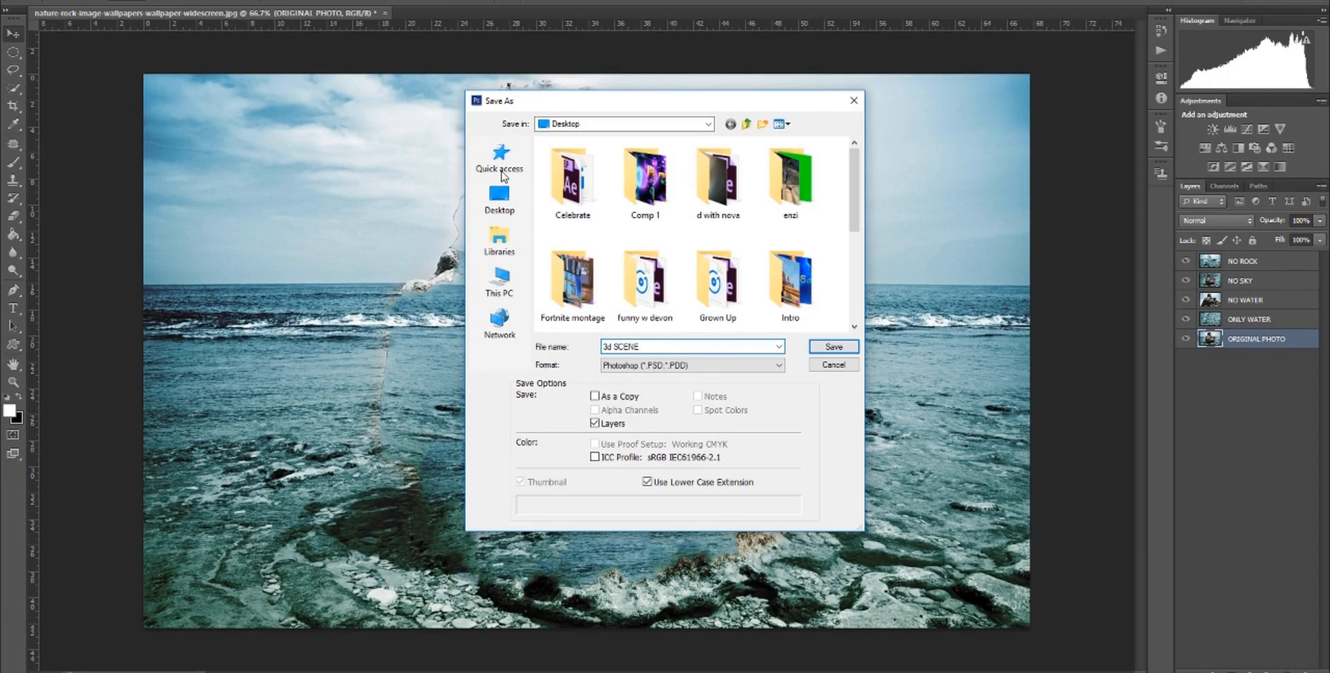
pyautogui.click(498, 197)
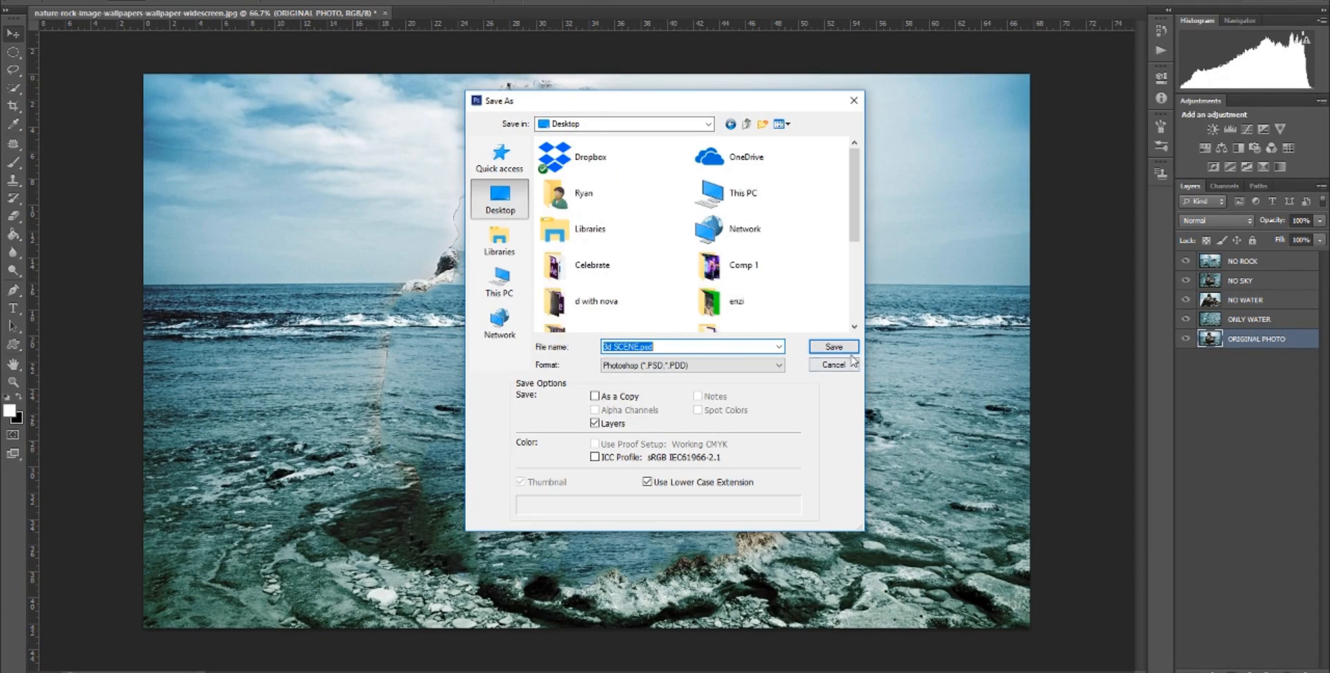
pyautogui.click(834, 346)
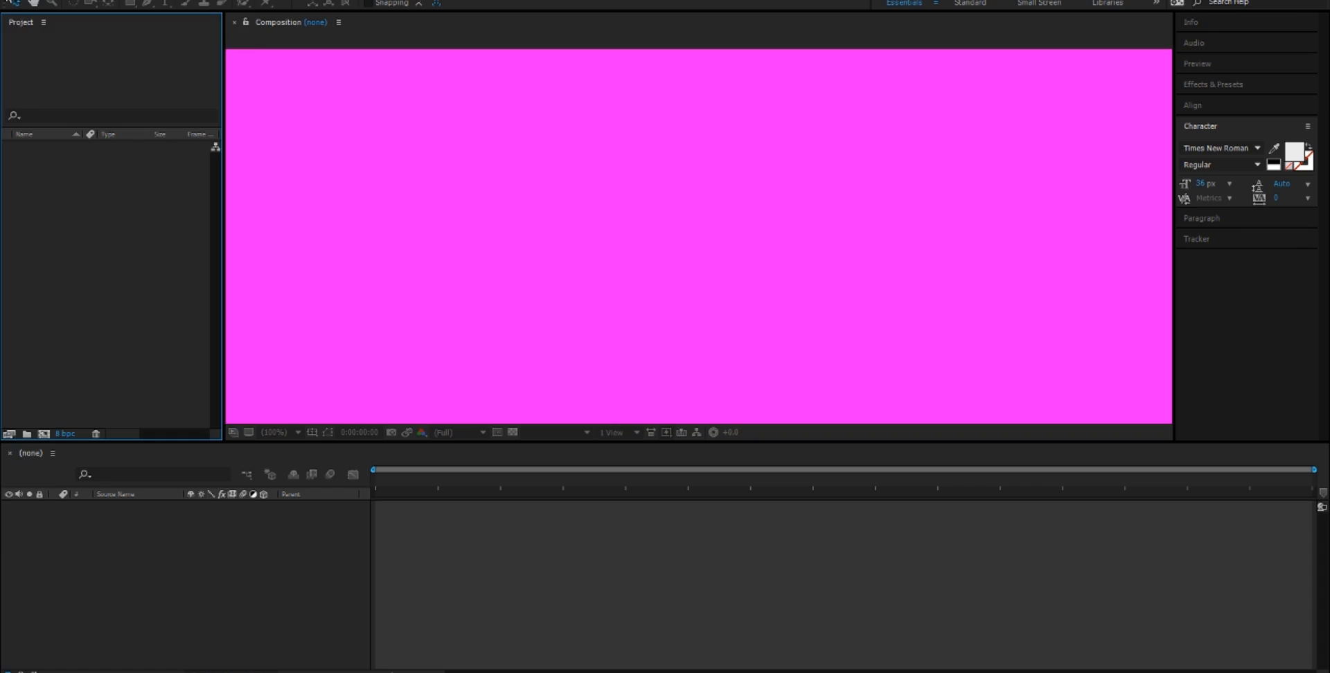
# Switch to After Effects and import 3d SCENE.psd from the Desktop with the import kind Composition.
pyautogui.click(9, 2)
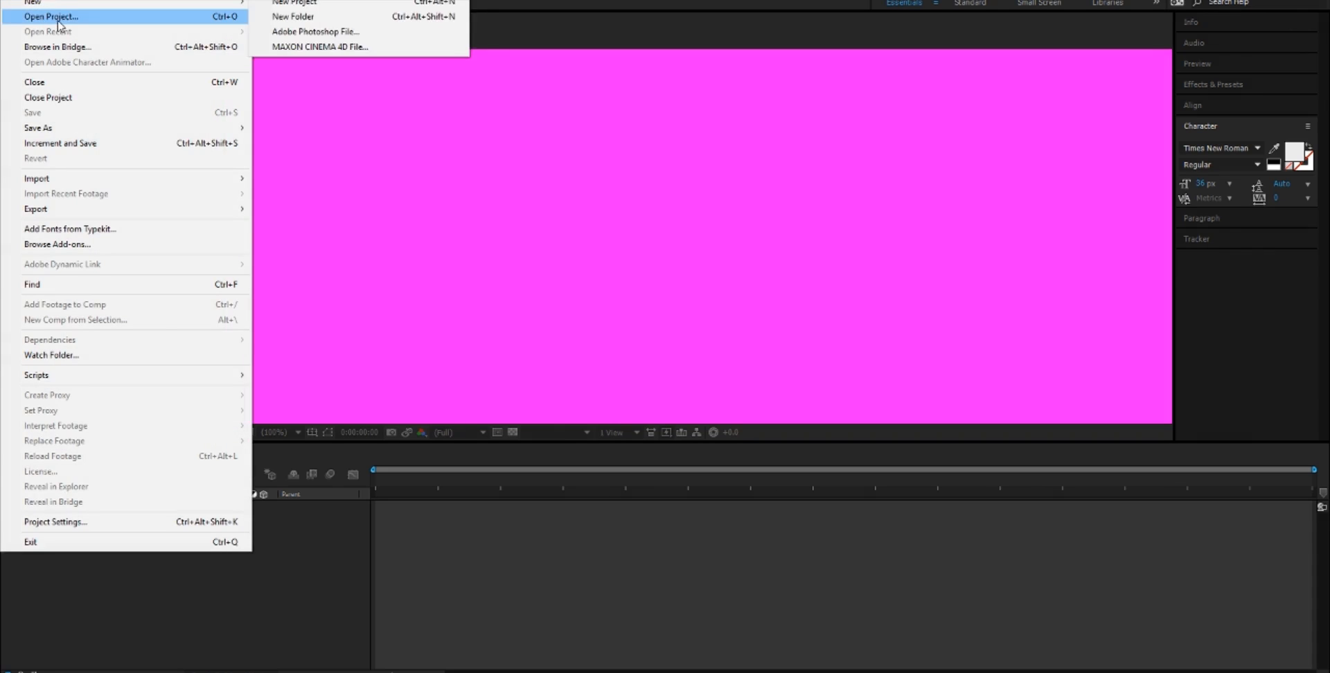
pyautogui.moveTo(215, 5)
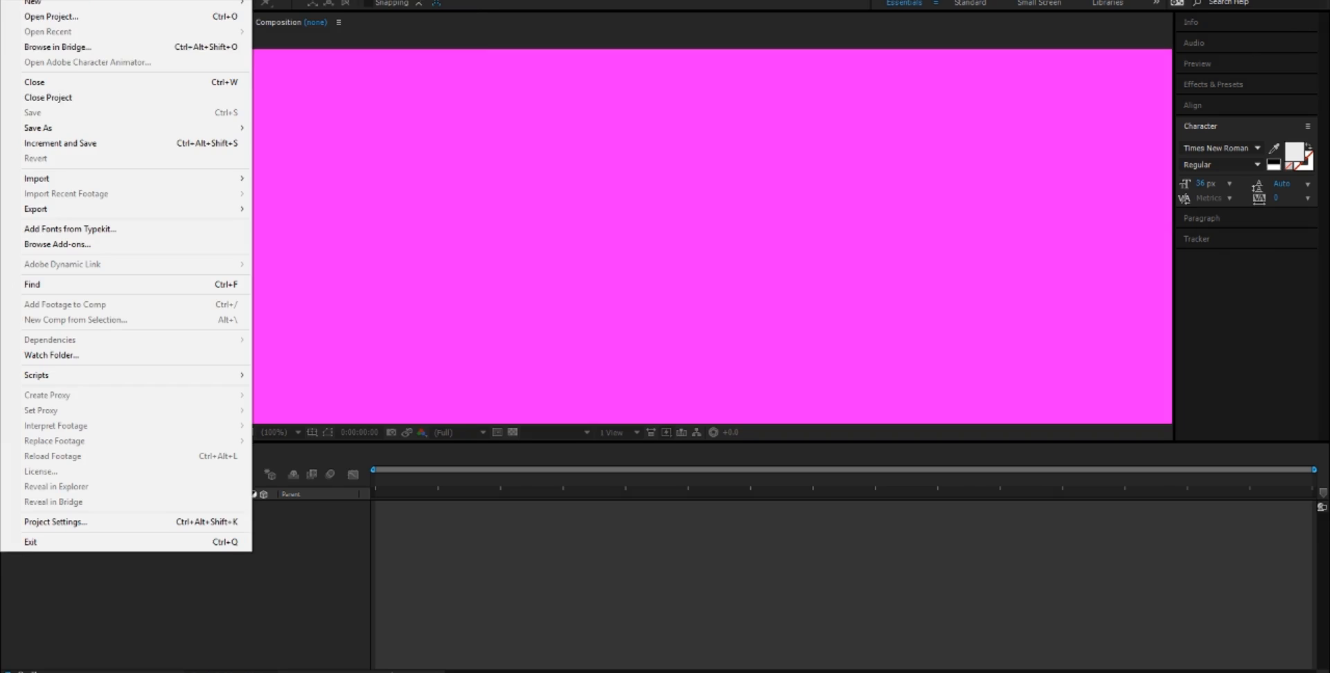
pyautogui.moveTo(62, 184)
pyautogui.click(288, 179)
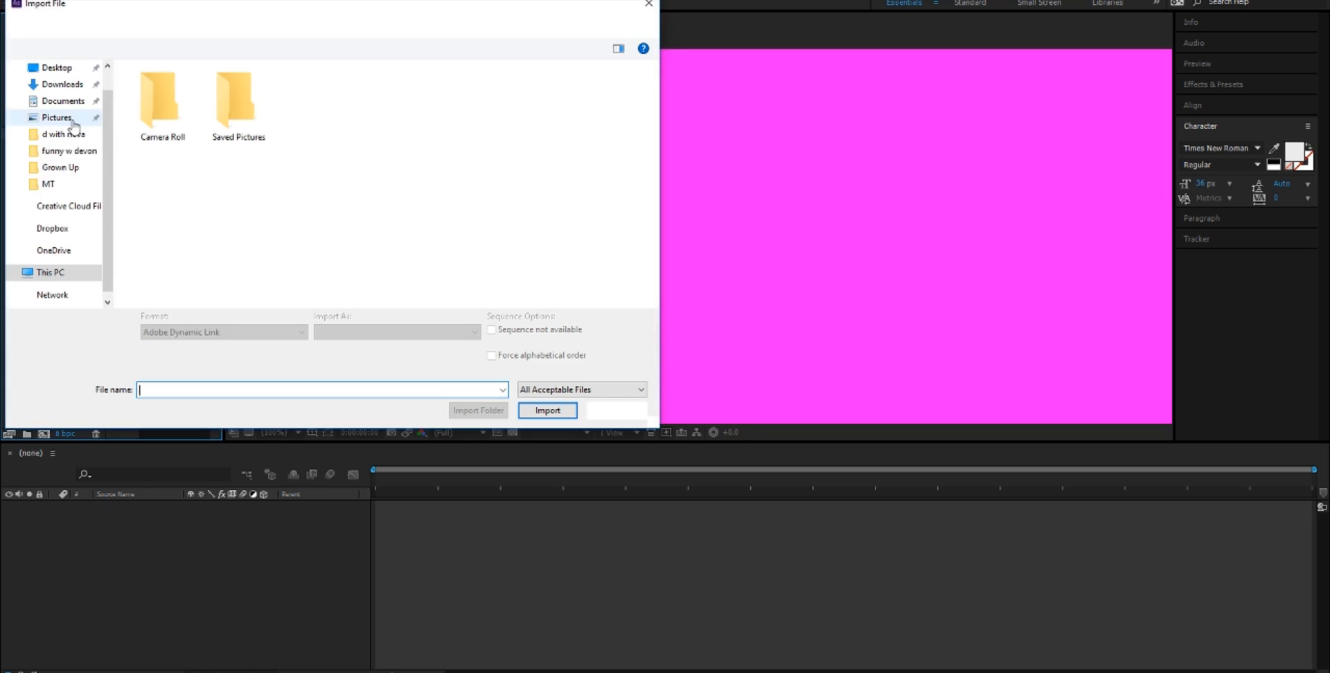
pyautogui.click(69, 97)
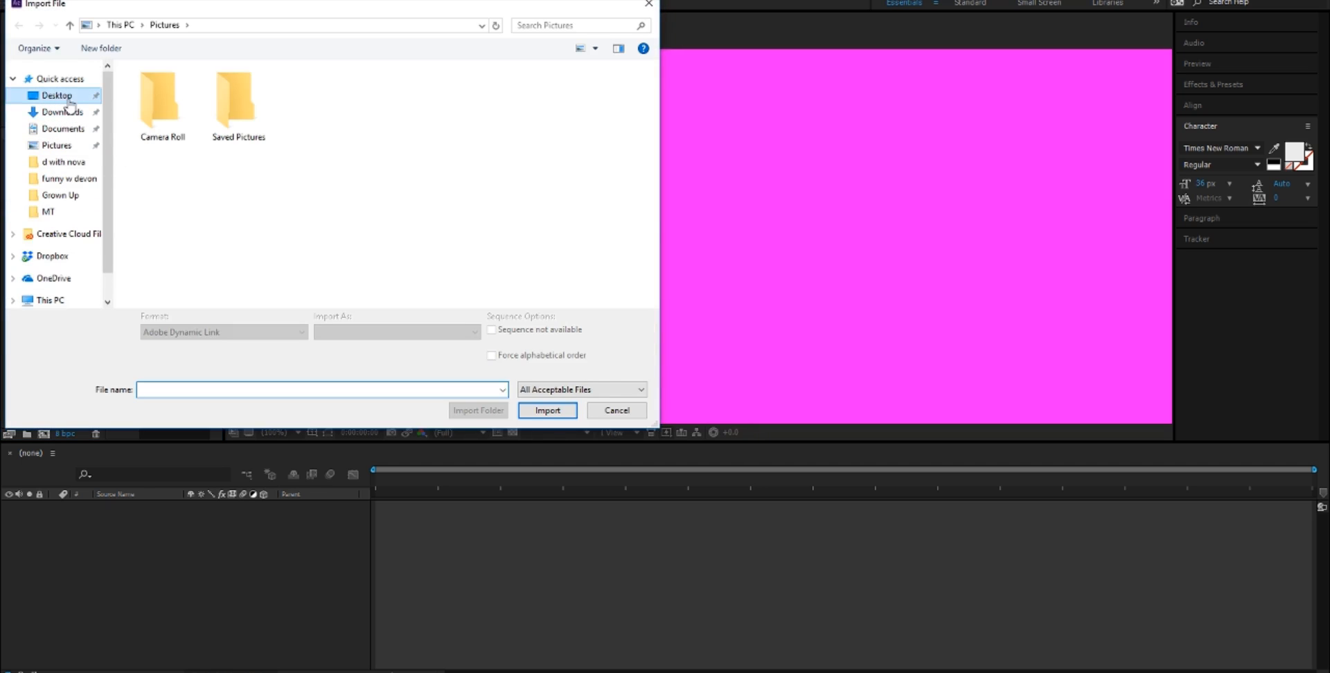
pyautogui.scroll(-2, 160, 173)
pyautogui.doubleClick(154, 163)
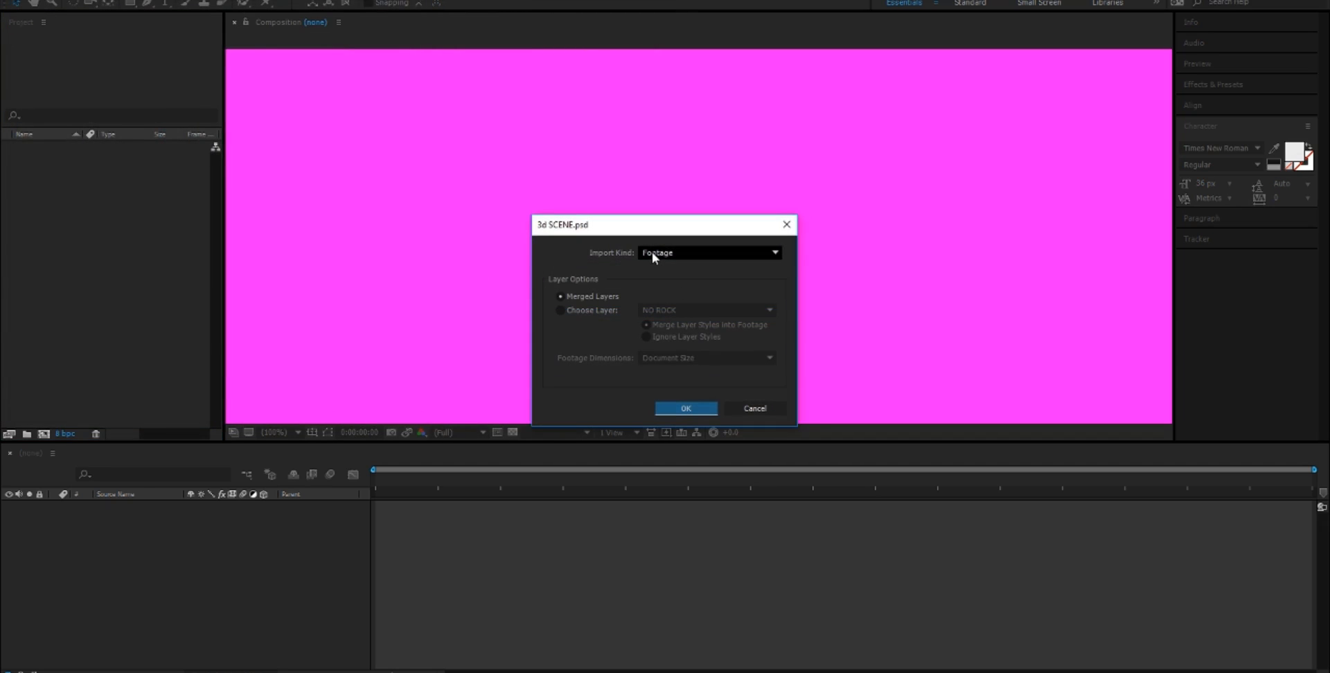
pyautogui.click(652, 253)
pyautogui.click(668, 284)
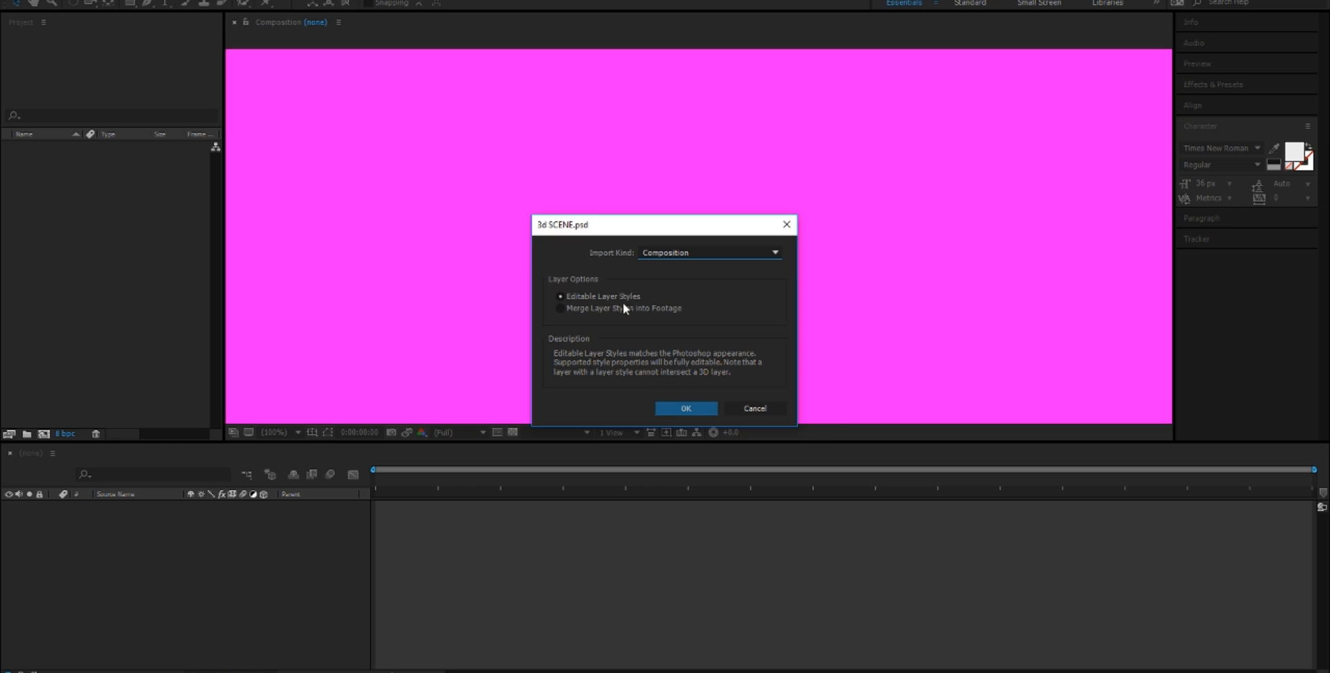
pyautogui.click(672, 407)
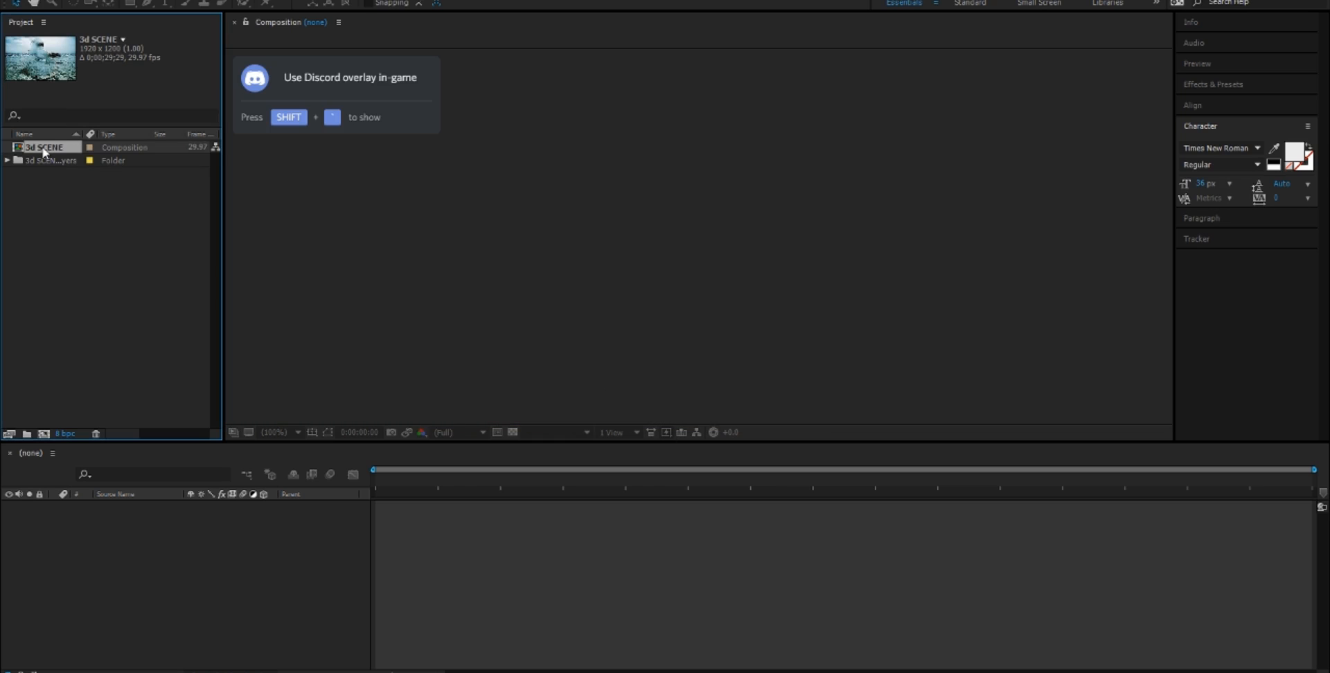
# Open the 3d SCENE composition, end its work area at 0;00;10;00 and trim the composition to the work area.
pyautogui.doubleClick(43, 148)
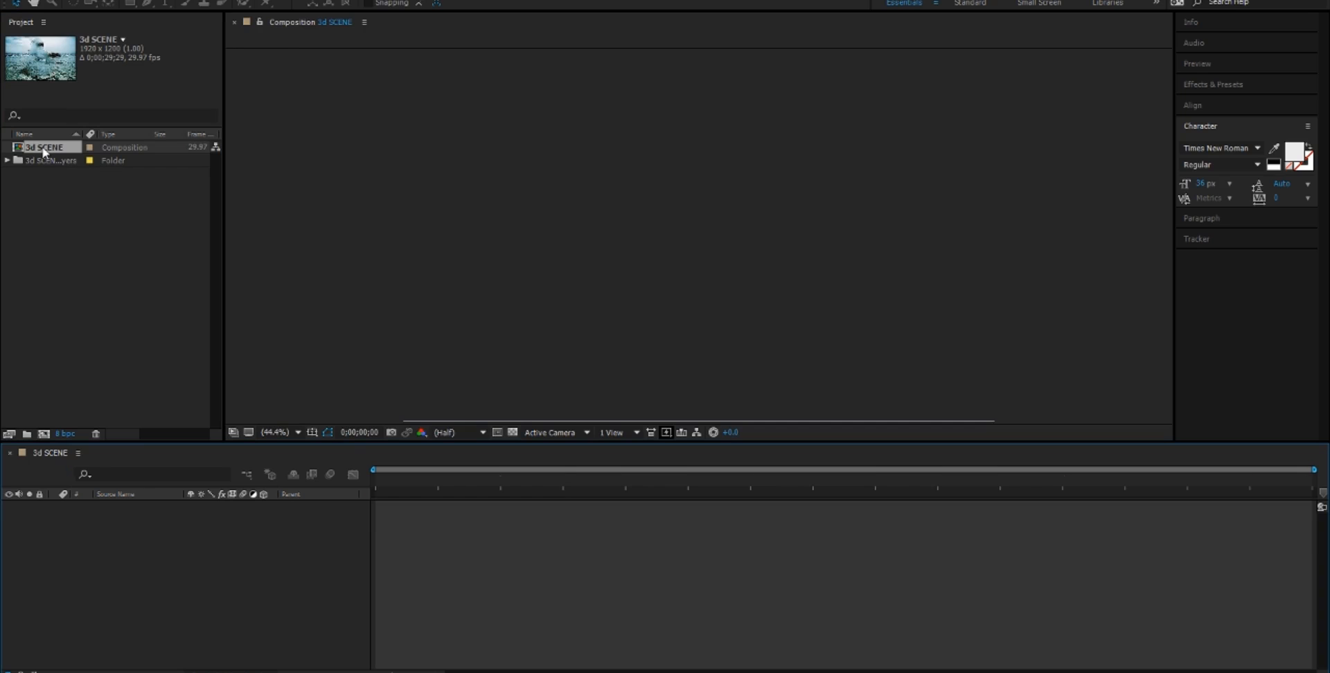
pyautogui.moveTo(429, 492); pyautogui.dragTo(691, 498)
pyautogui.click(688, 497)
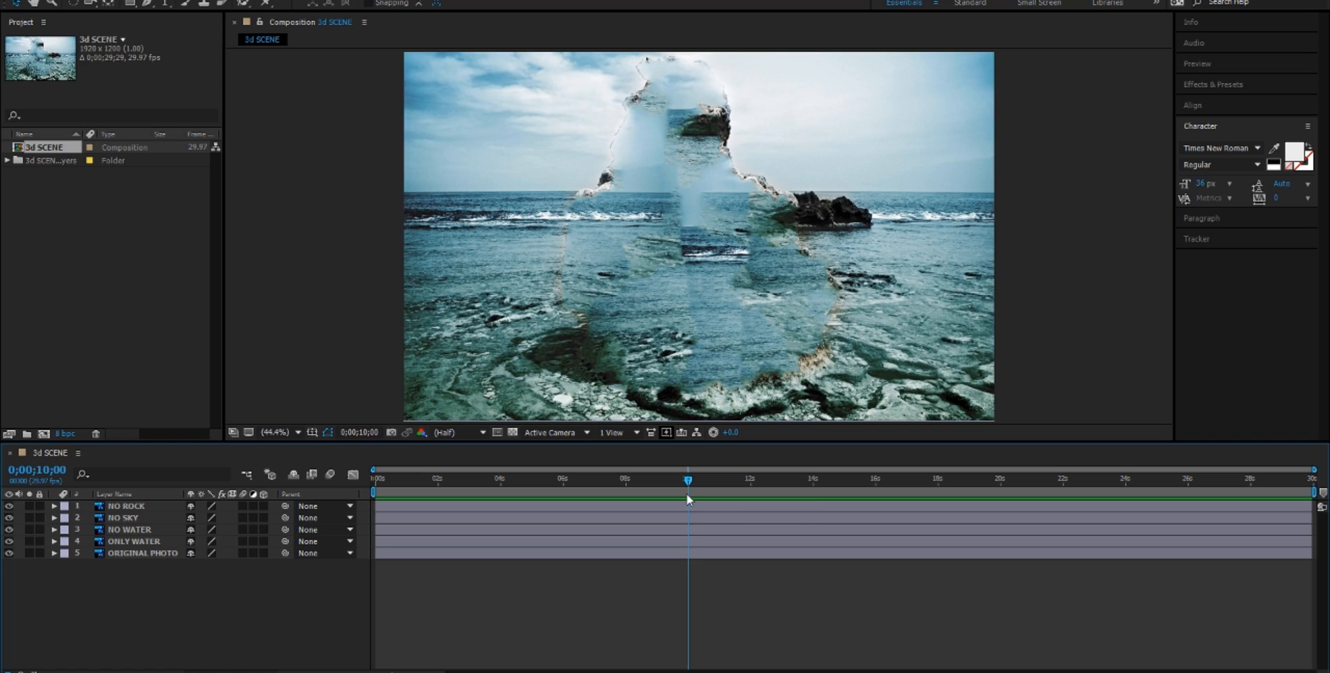
pyautogui.press('n')
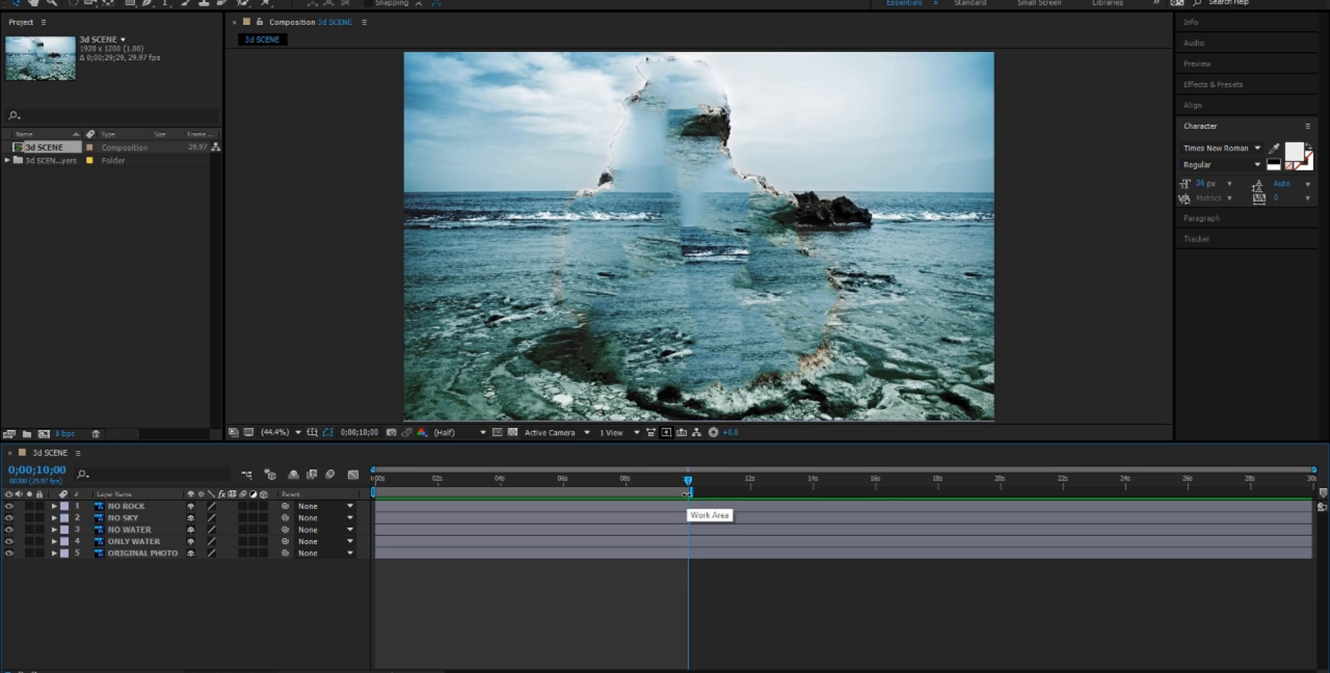
pyautogui.rightClick(688, 493)
pyautogui.click(709, 532)
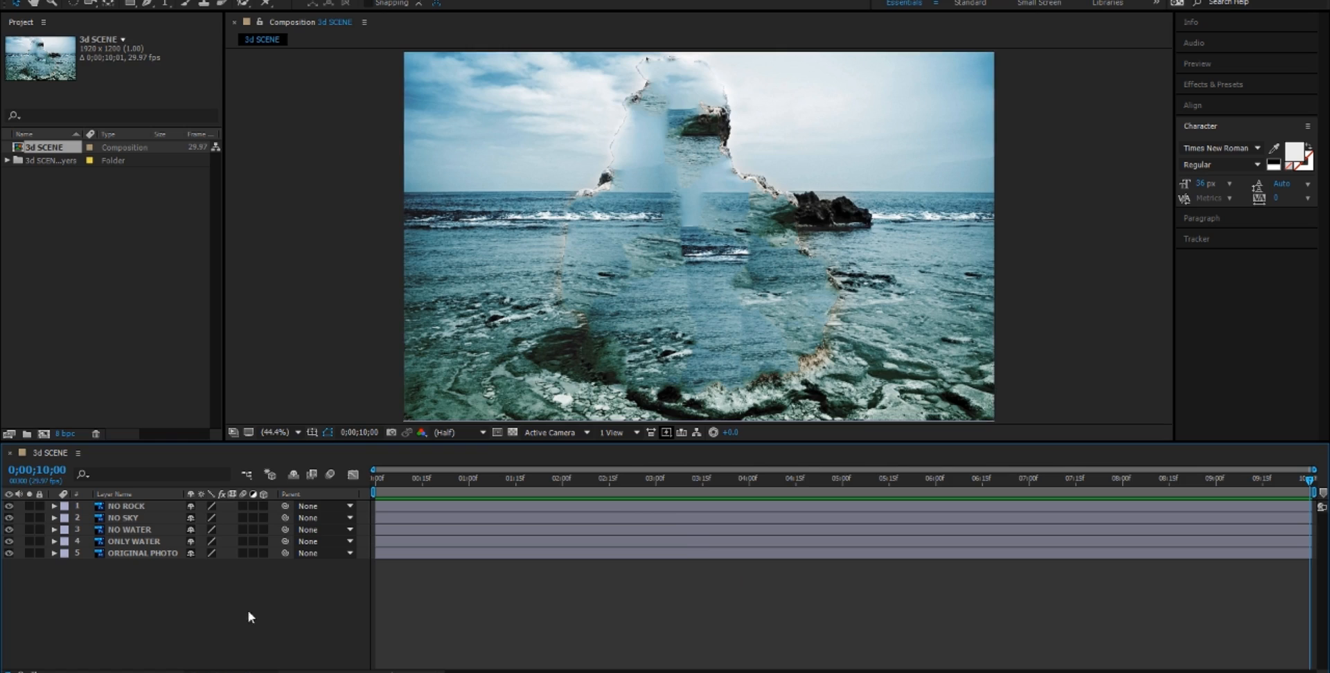
# Move the ORIGINAL PHOTO layer to the top of the layer stack and duplicate it four times.
pyautogui.click(161, 552)
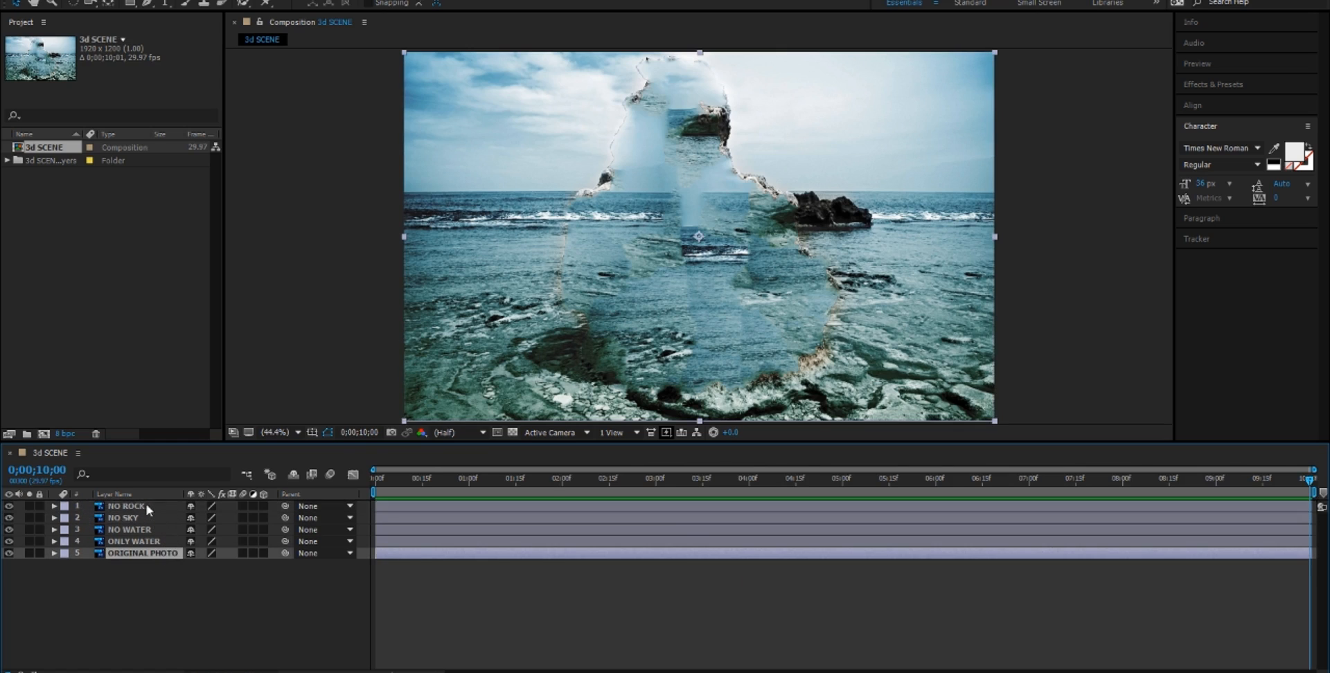
pyautogui.moveTo(148, 510); pyautogui.dragTo(149, 512)
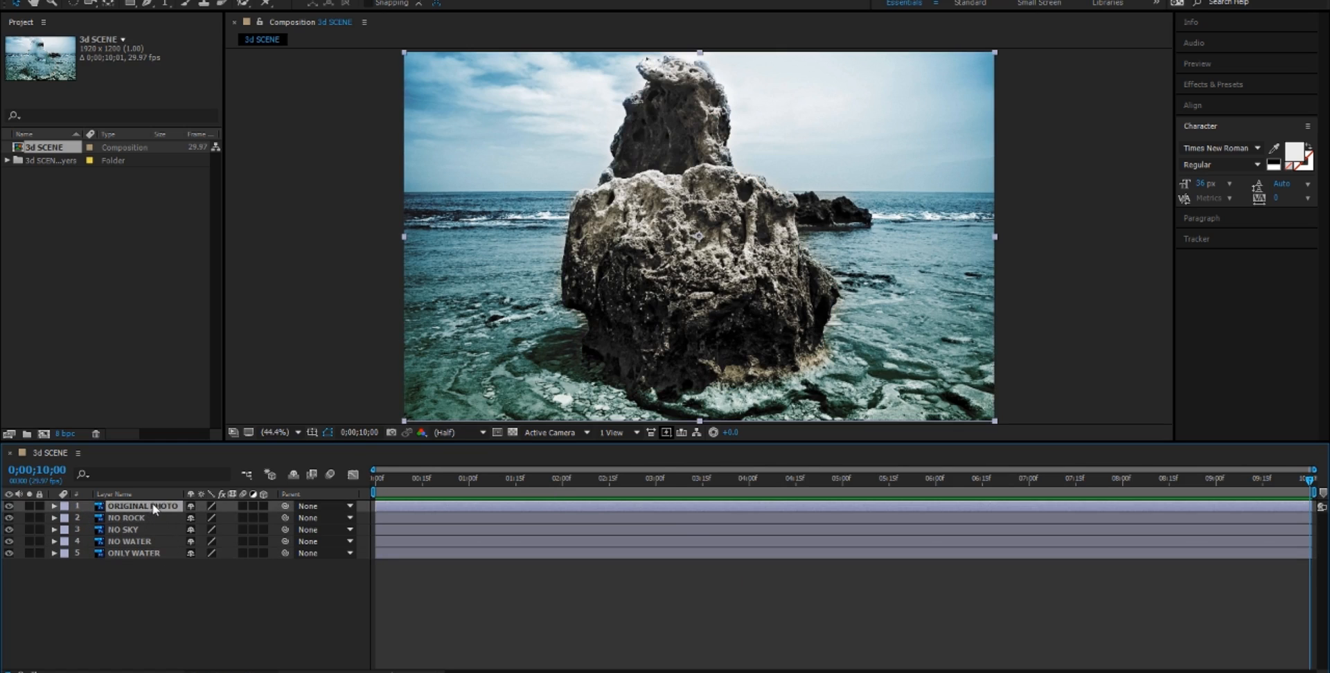
pyautogui.hotkey('ctrl', 'd')
pyautogui.hotkey('ctrl', 'd')
pyautogui.hotkey('ctrl', 'd')
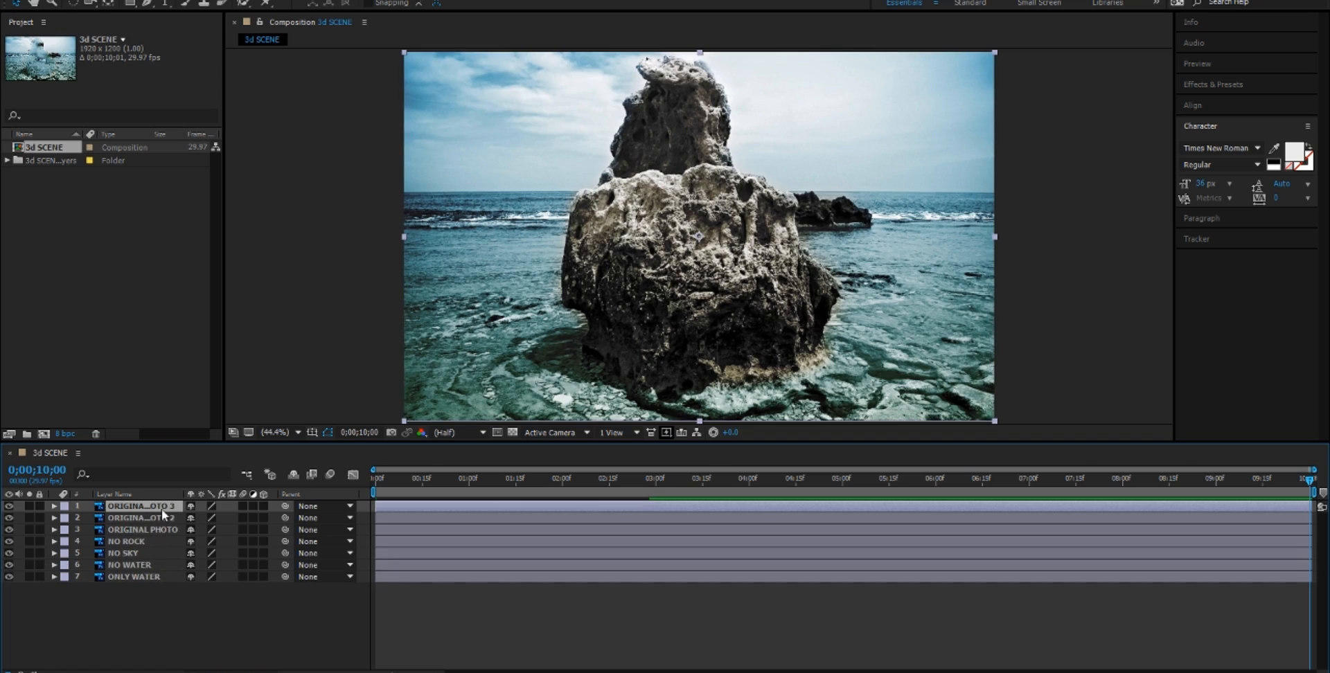
pyautogui.hotkey('ctrl', 'd')
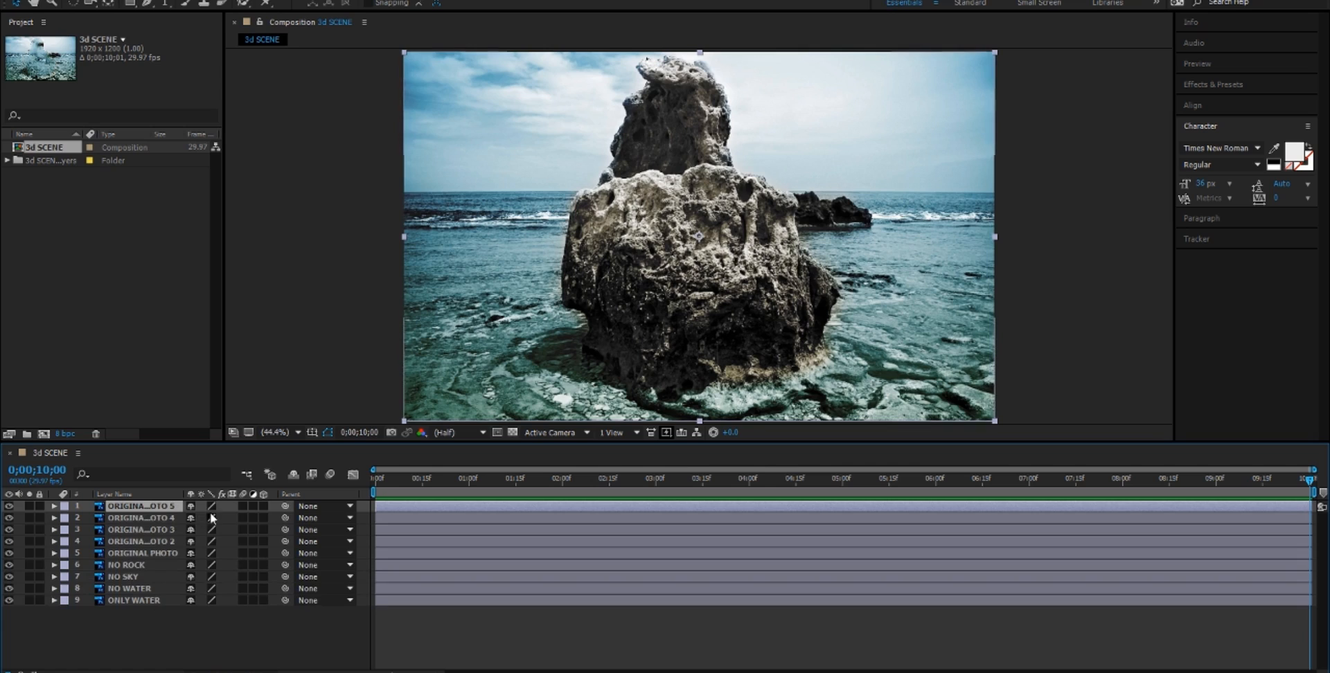
pyautogui.click(126, 566)
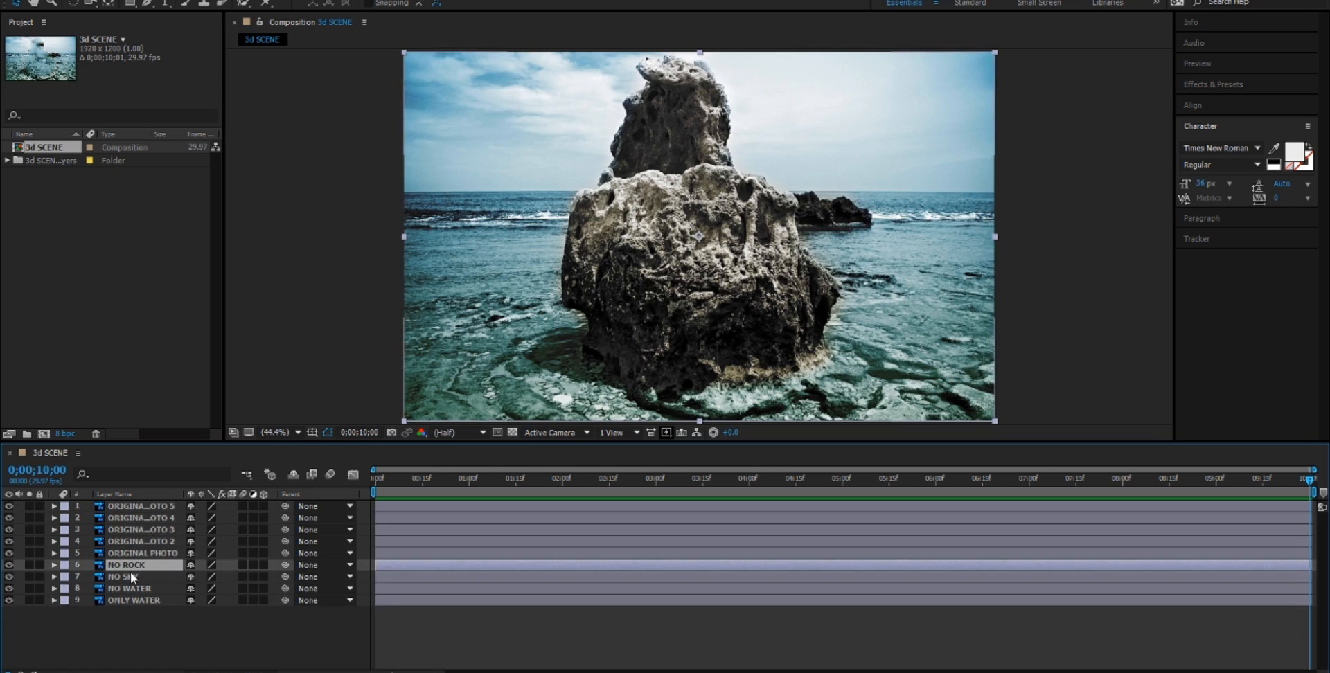
pyautogui.click(131, 575)
pyautogui.click(137, 588)
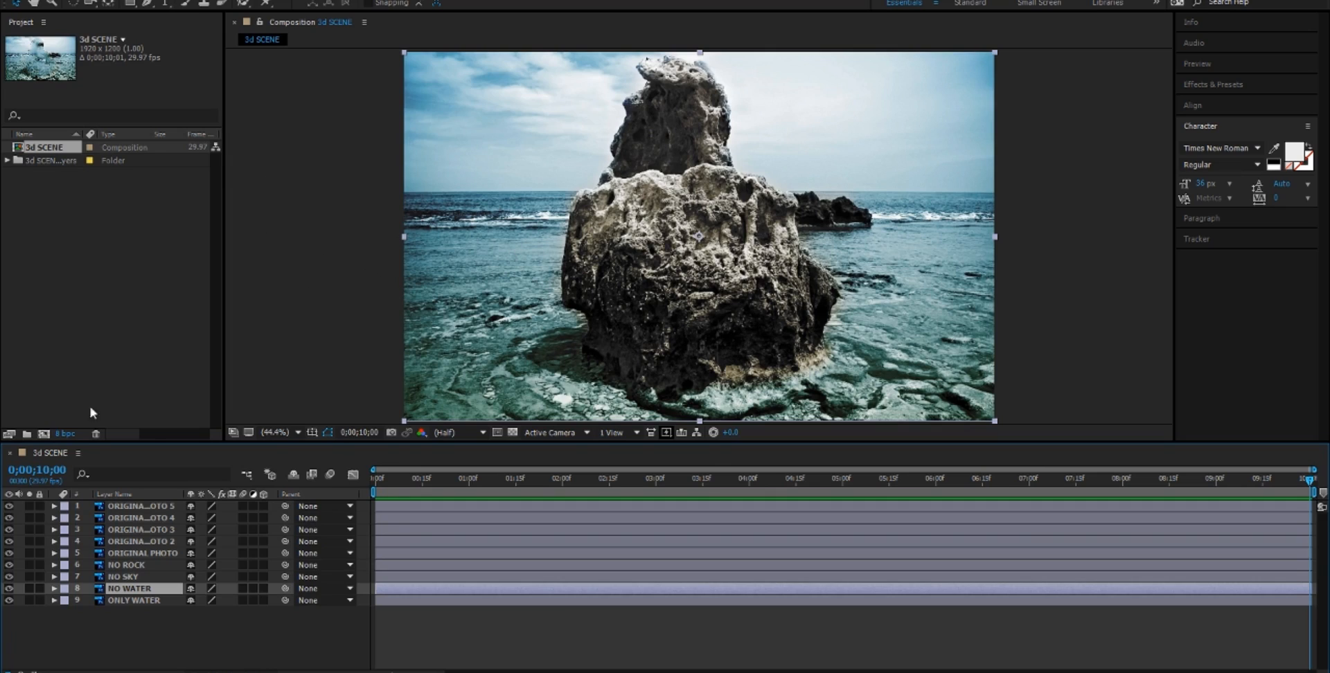
pyautogui.click(119, 574)
pyautogui.click(117, 565)
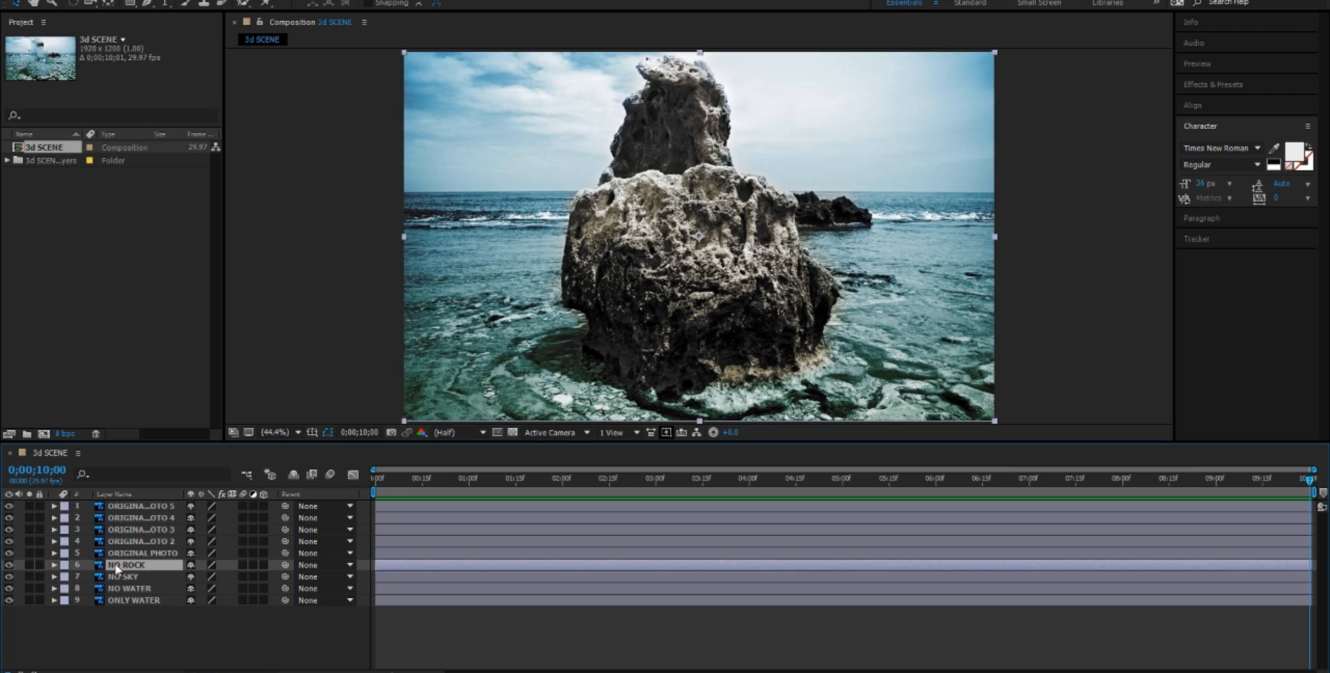
pyautogui.click(136, 579)
pyautogui.click(139, 587)
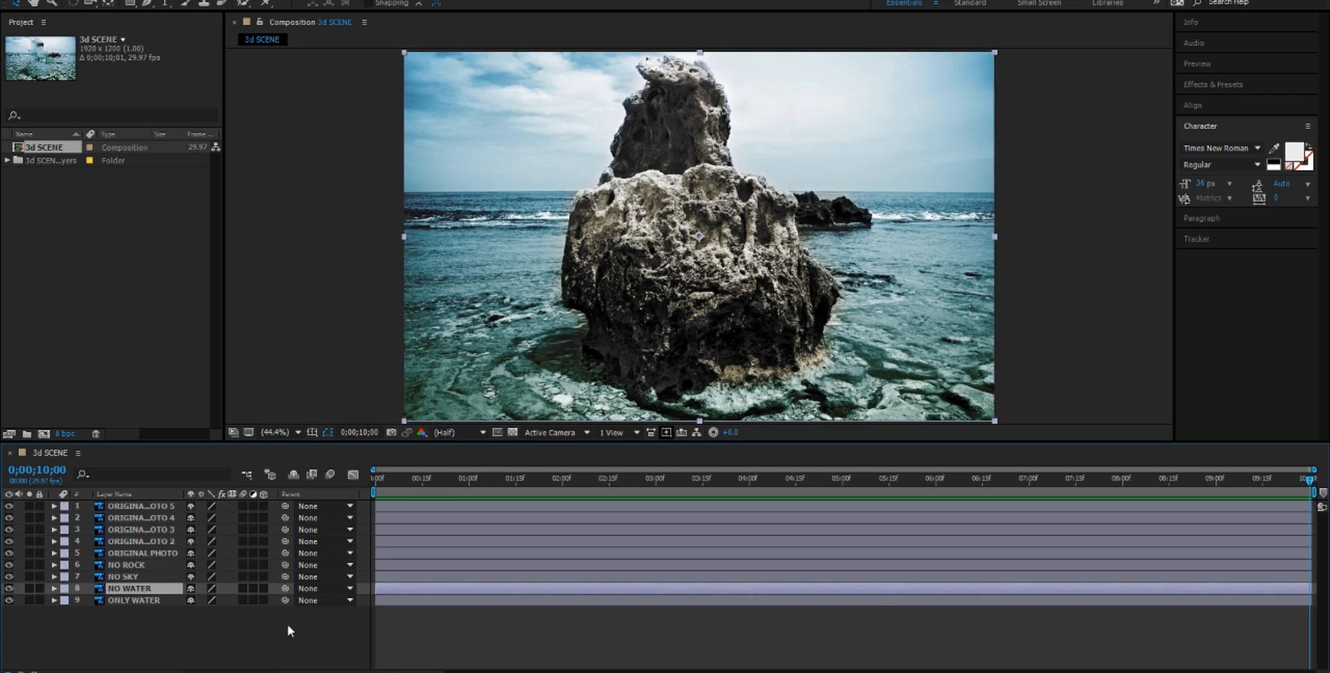
pyautogui.click(126, 542)
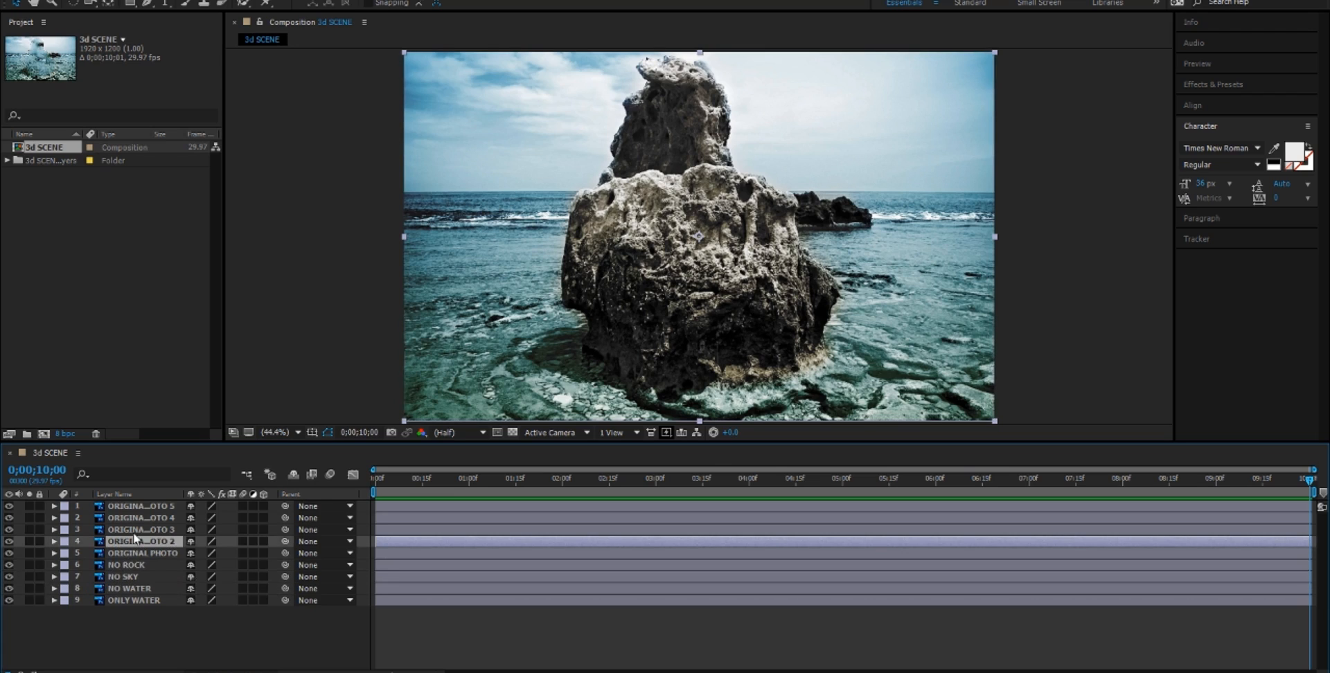
# Draw a closed Pen mask around the large rock on the ORIGINAL PHOTO 5 layer, starting along the horizon at the photo's left edge.
pyautogui.click(160, 508)
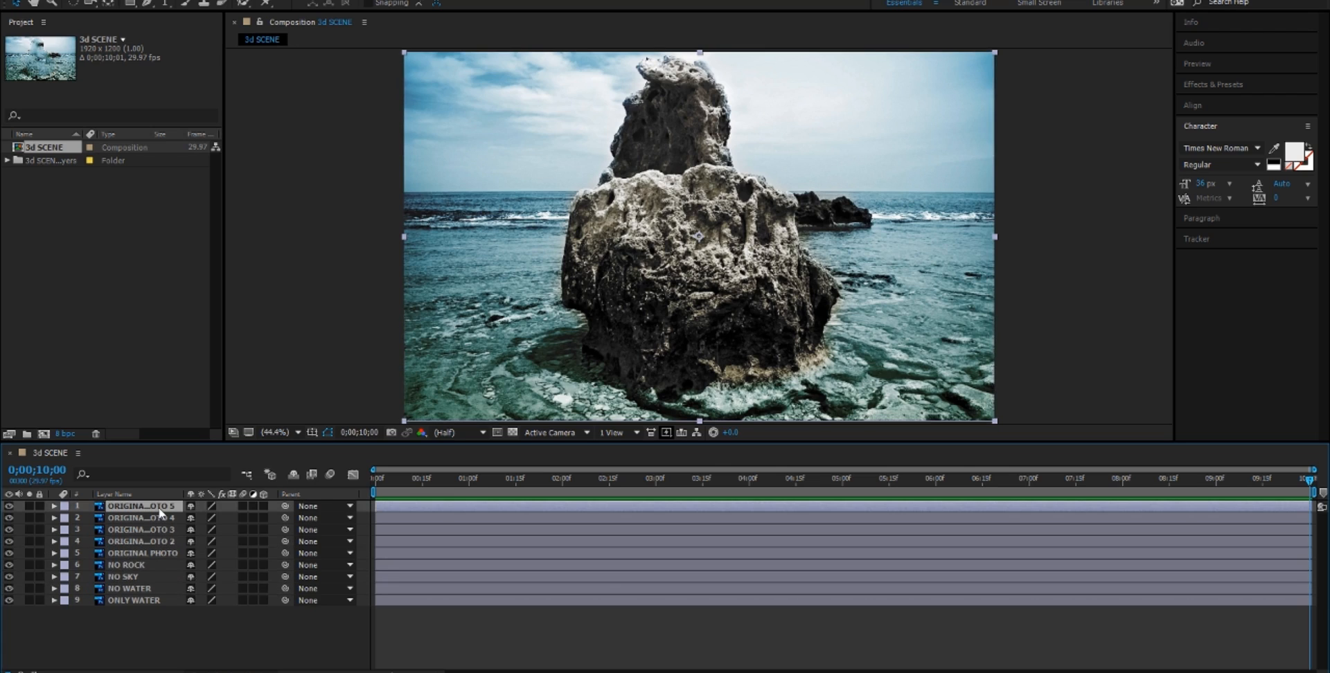
pyautogui.press('g')
pyautogui.click(400, 192)
pyautogui.click(592, 193)
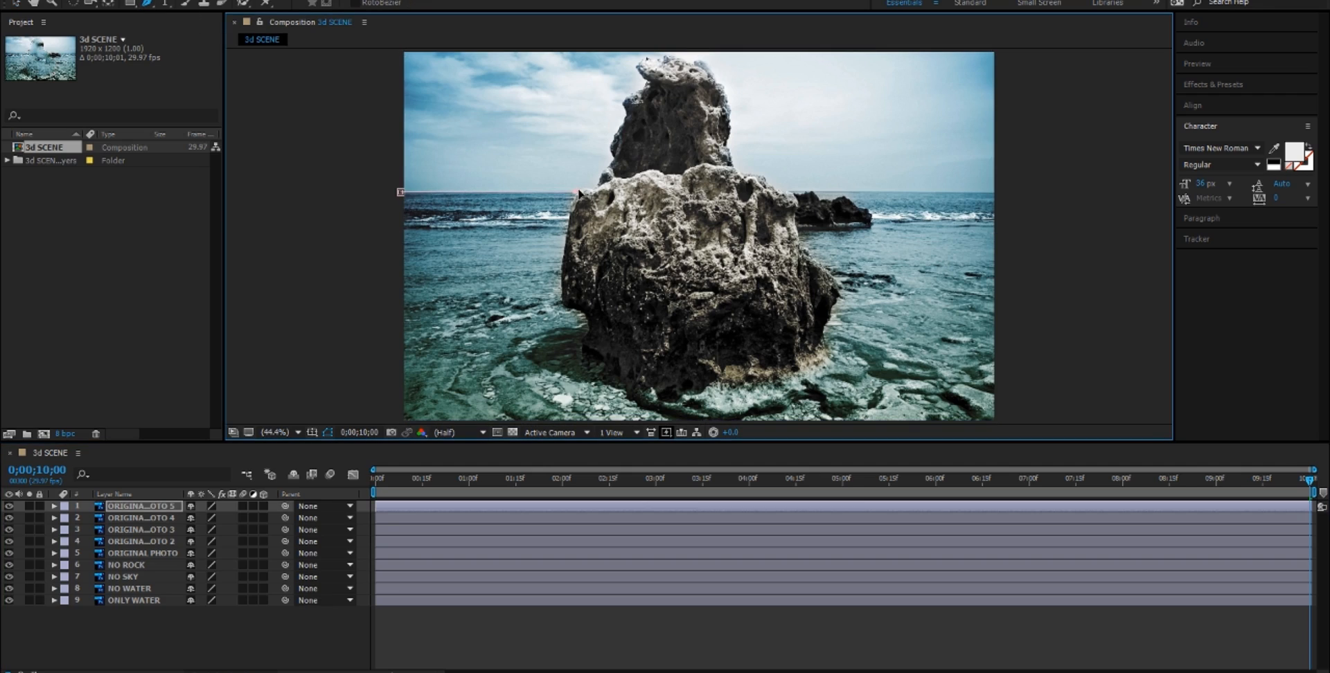
pyautogui.click(608, 172)
pyautogui.click(614, 147)
pyautogui.click(626, 106)
pyautogui.click(645, 60)
pyautogui.click(674, 57)
pyautogui.click(715, 81)
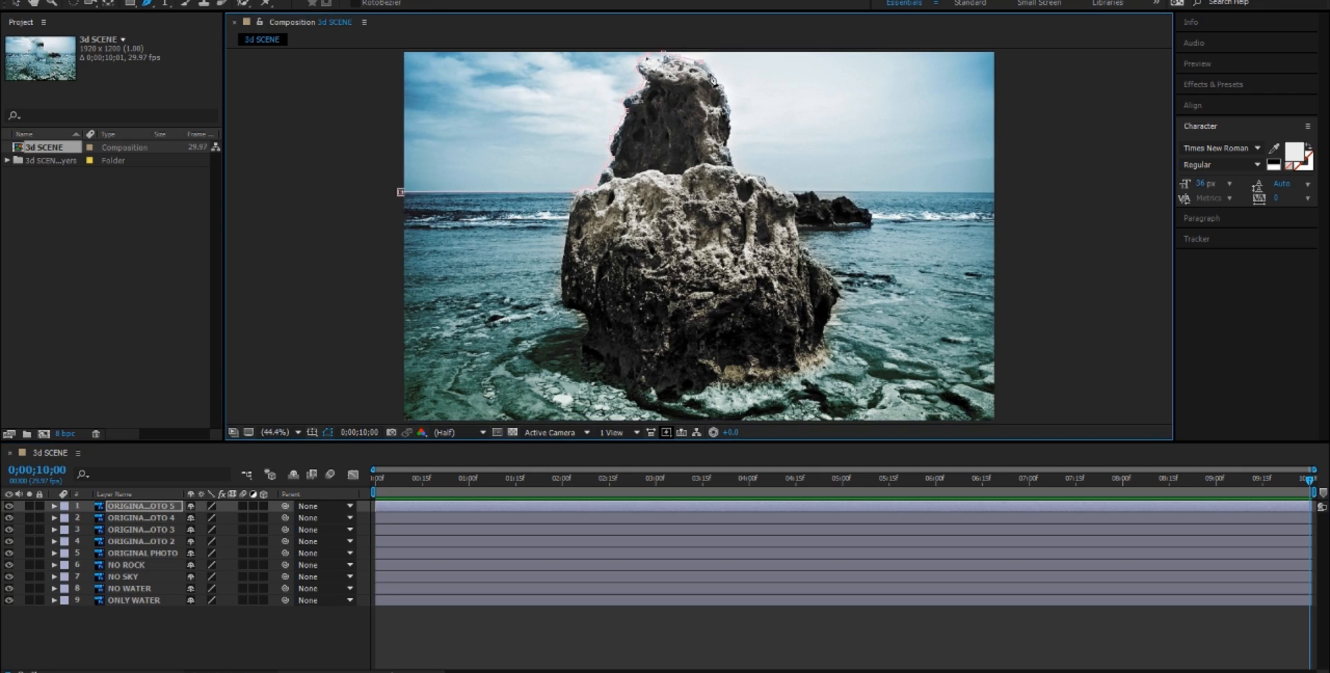
pyautogui.click(735, 127)
pyautogui.click(732, 167)
pyautogui.click(792, 192)
pyautogui.click(798, 218)
pyautogui.click(809, 248)
pyautogui.click(831, 277)
pyautogui.click(838, 301)
pyautogui.click(829, 331)
pyautogui.click(821, 340)
pyautogui.click(800, 365)
pyautogui.click(718, 385)
pyautogui.click(671, 398)
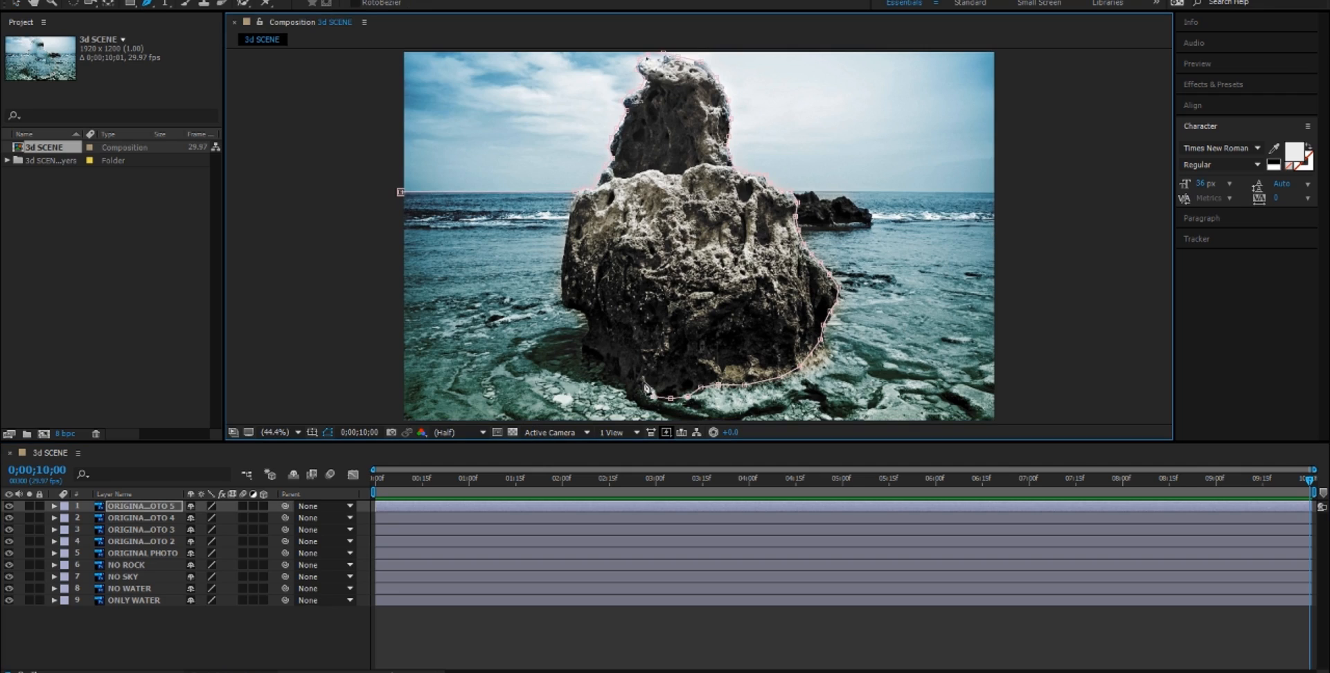
pyautogui.click(612, 363)
pyautogui.click(580, 342)
pyautogui.click(562, 305)
pyautogui.click(564, 233)
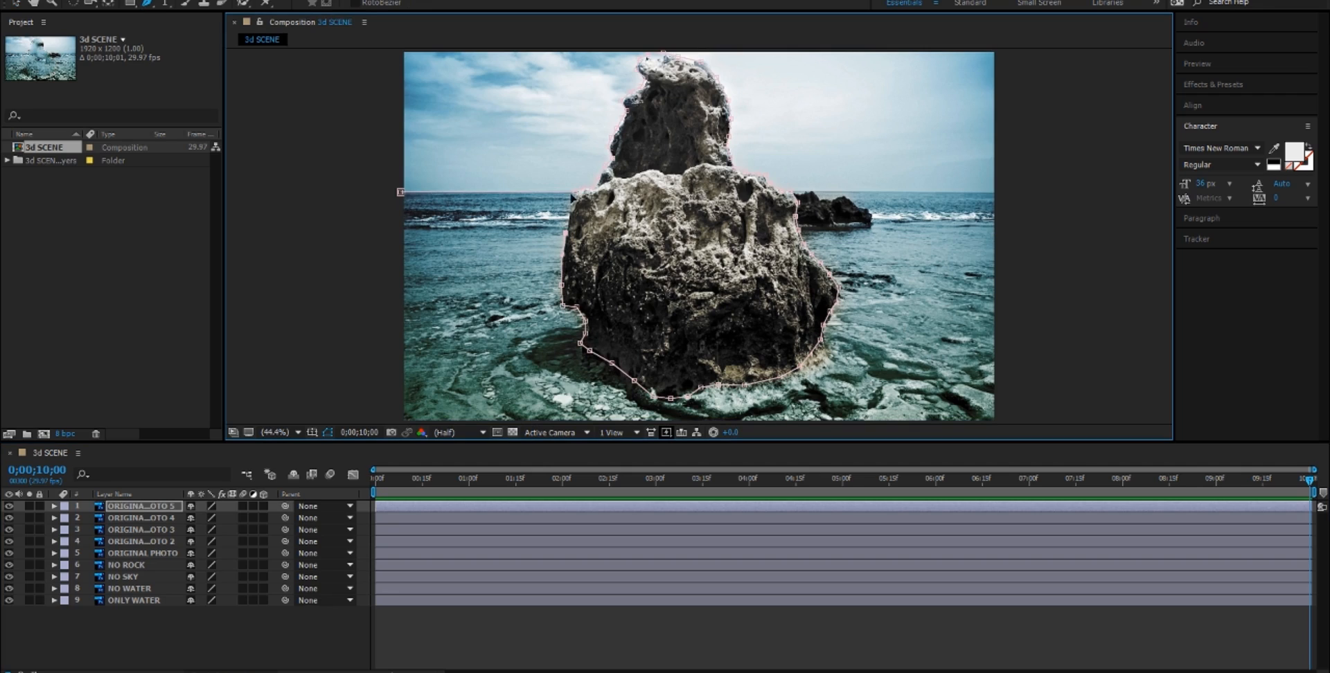
pyautogui.click(401, 191)
# Rename the ORIGINAL PHOTO 5 layer ROCK PNG.
pyautogui.press('v')
pyautogui.press('Return')
pyautogui.write('ROCK PNG')
# Draw a closed Pen mask around the sky on the ORIGINAL PHOTO 4 layer, following the horizon and the rock's upper outline.
pyautogui.click(139, 519)
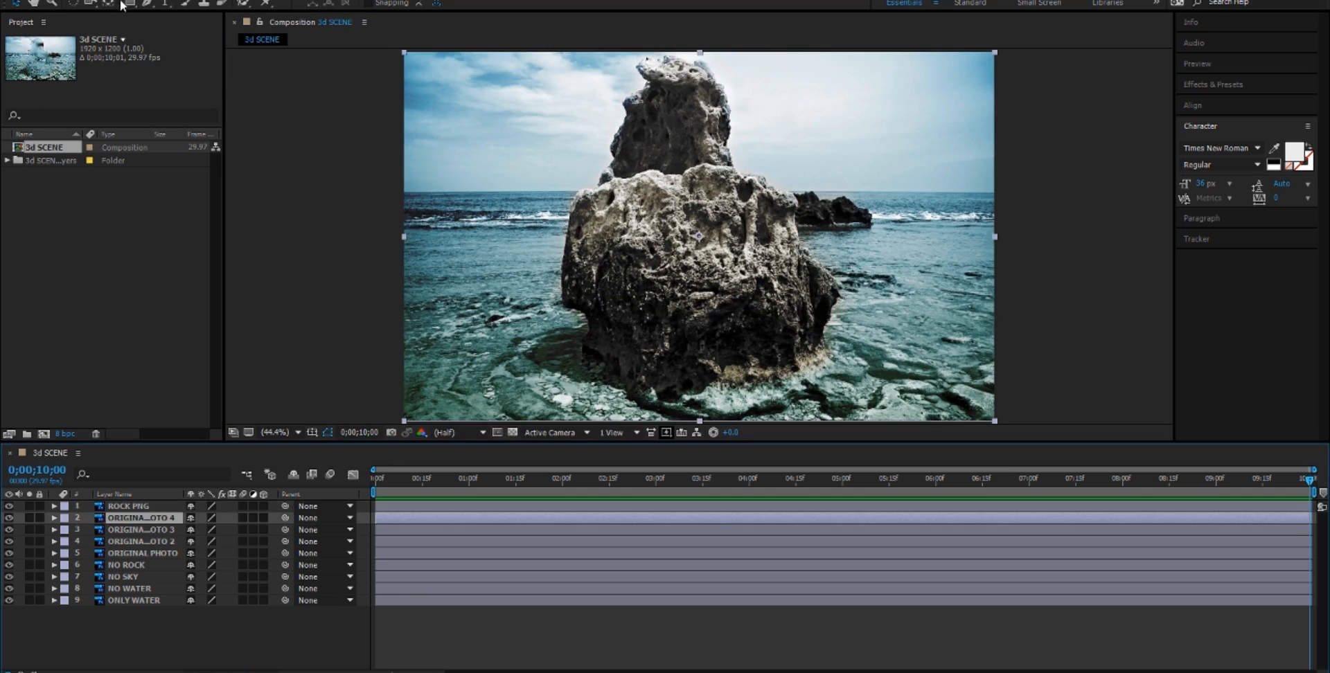
pyautogui.press('g')
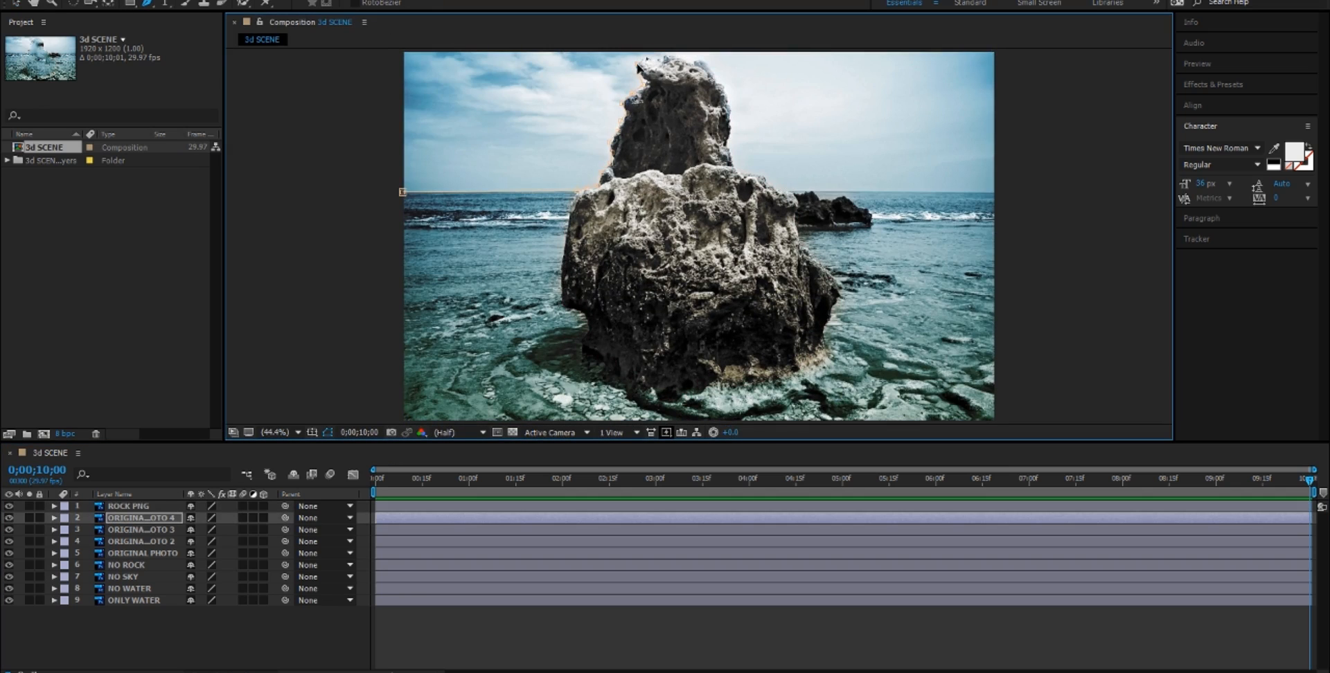
pyautogui.click(693, 61)
pyautogui.click(717, 79)
pyautogui.click(729, 114)
pyautogui.click(728, 147)
pyautogui.click(1004, 192)
pyautogui.click(1007, 50)
pyautogui.click(401, 50)
pyautogui.click(402, 192)
# Rename the ORIGINAL PHOTO 4 layer SKY PNG.
pyautogui.press('Return')
pyautogui.write('SKY PNG')
pyautogui.press('Return')
# Draw a closed Pen mask around the water on the ORIGINAL PHOTO 3 layer, following the horizon, the frame's lower edge and the rock's outline.
pyautogui.hotkey('ctrl', 'Down')
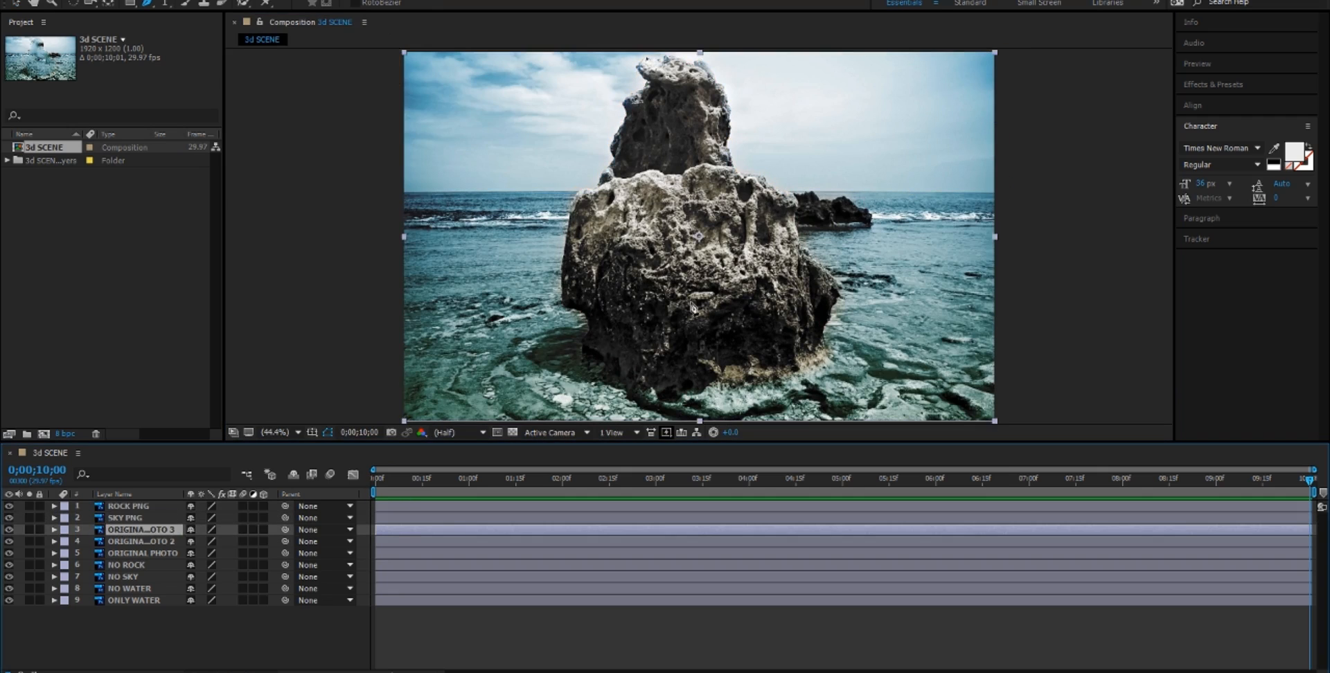
pyautogui.click(578, 189)
pyautogui.click(386, 192)
pyautogui.click(386, 420)
pyautogui.click(1053, 420)
pyautogui.click(1014, 190)
pyautogui.click(993, 191)
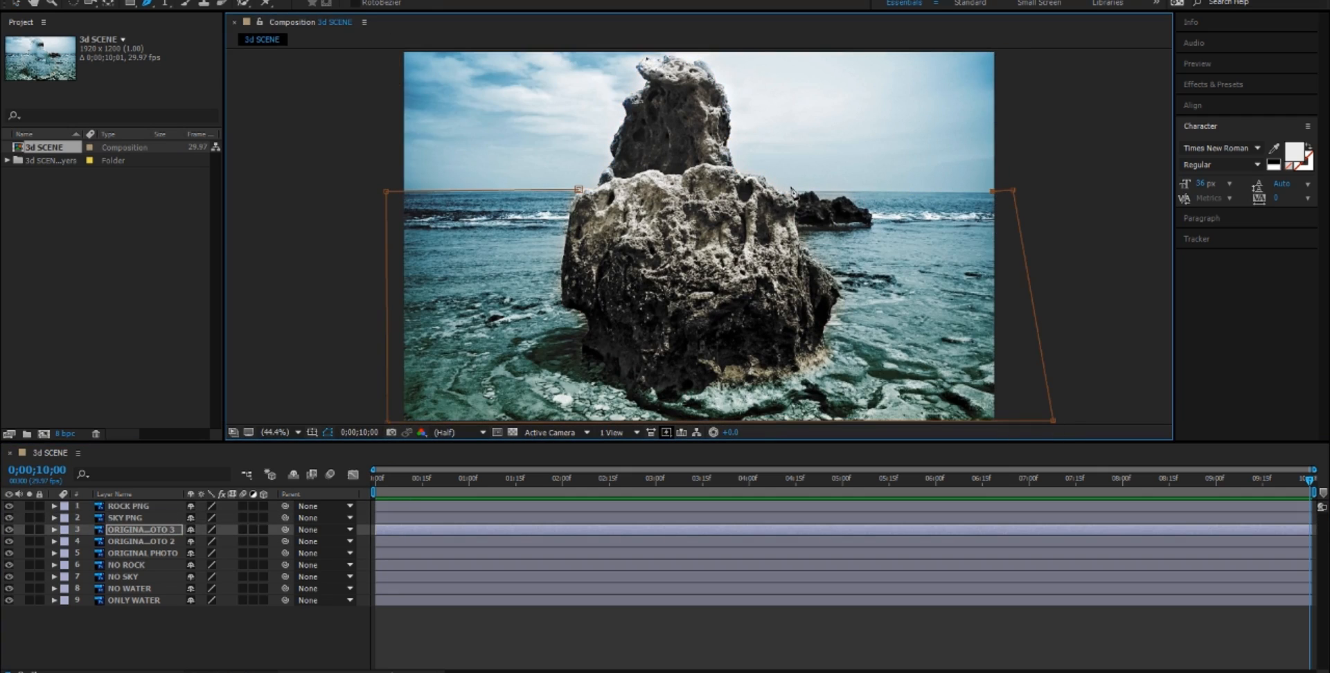
pyautogui.click(788, 190)
pyautogui.click(798, 220)
pyautogui.click(818, 266)
pyautogui.click(835, 298)
pyautogui.click(828, 333)
pyautogui.click(814, 360)
pyautogui.click(776, 378)
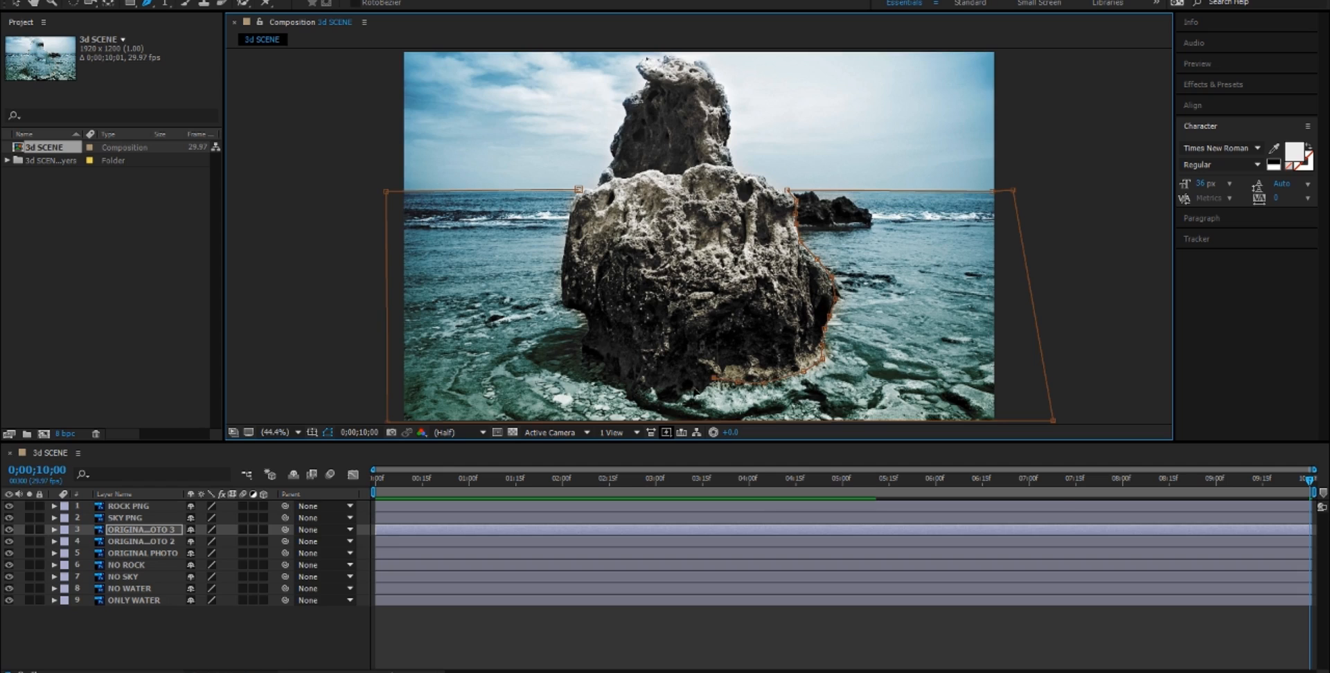
pyautogui.click(693, 387)
pyautogui.click(658, 400)
pyautogui.click(626, 377)
pyautogui.click(593, 352)
pyautogui.click(585, 322)
pyautogui.click(563, 303)
pyautogui.click(567, 228)
pyautogui.click(578, 190)
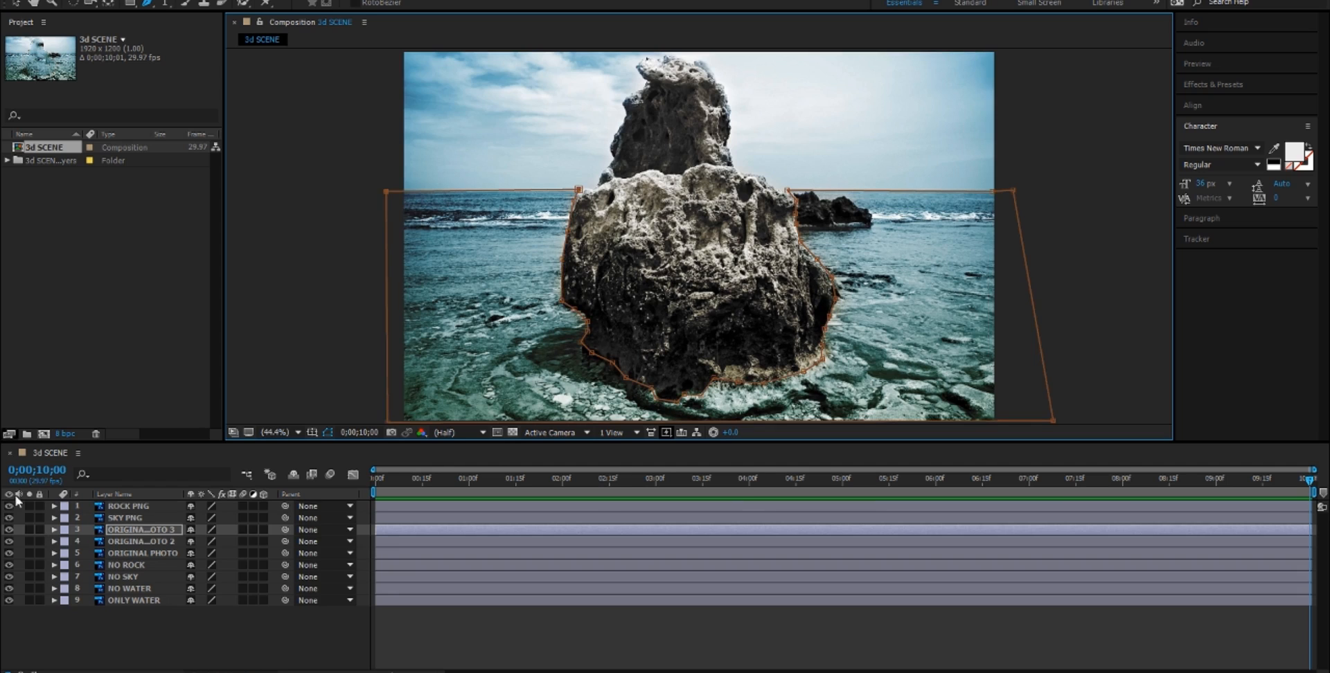
# Rename the ORIGINAL PHOTO 3 layer WATER PNG and delete the spare ORIGINAL PHOTO 2 layer.
pyautogui.press('Return')
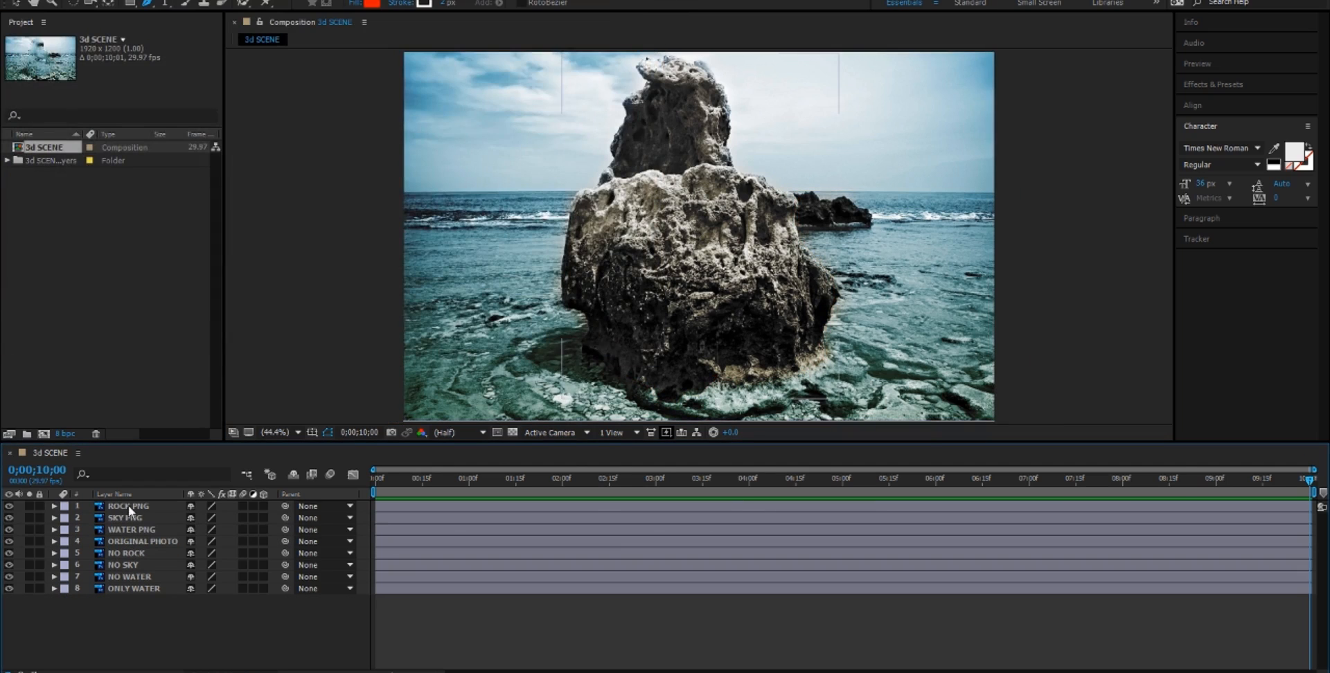
# Return the playhead to the start of the 3d SCENE timeline.
pyautogui.hotkey('alt', 'Tab')
pyautogui.click(488, 594)
pyautogui.press('Home')
pyautogui.press('space')
pyautogui.press('space')
# Solo the ROCK PNG layer and set its mask feather to 50 pixels.
pyautogui.click(136, 510)
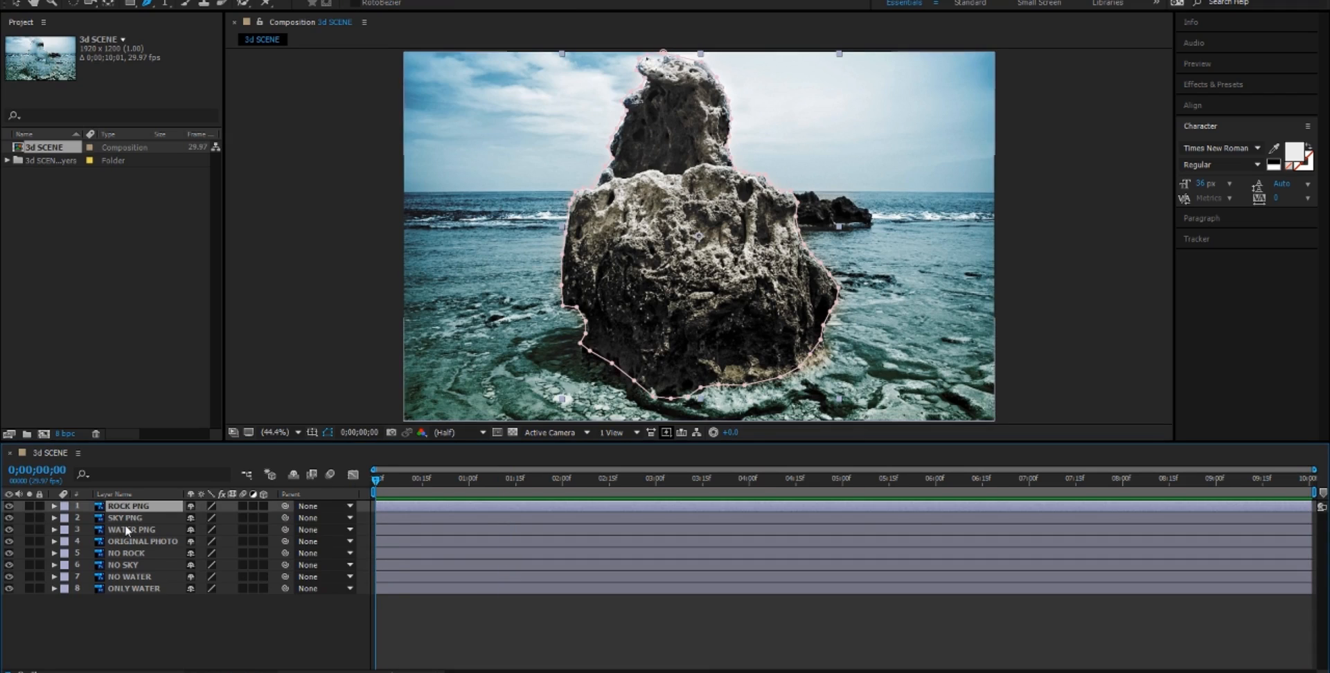
pyautogui.click(29, 506)
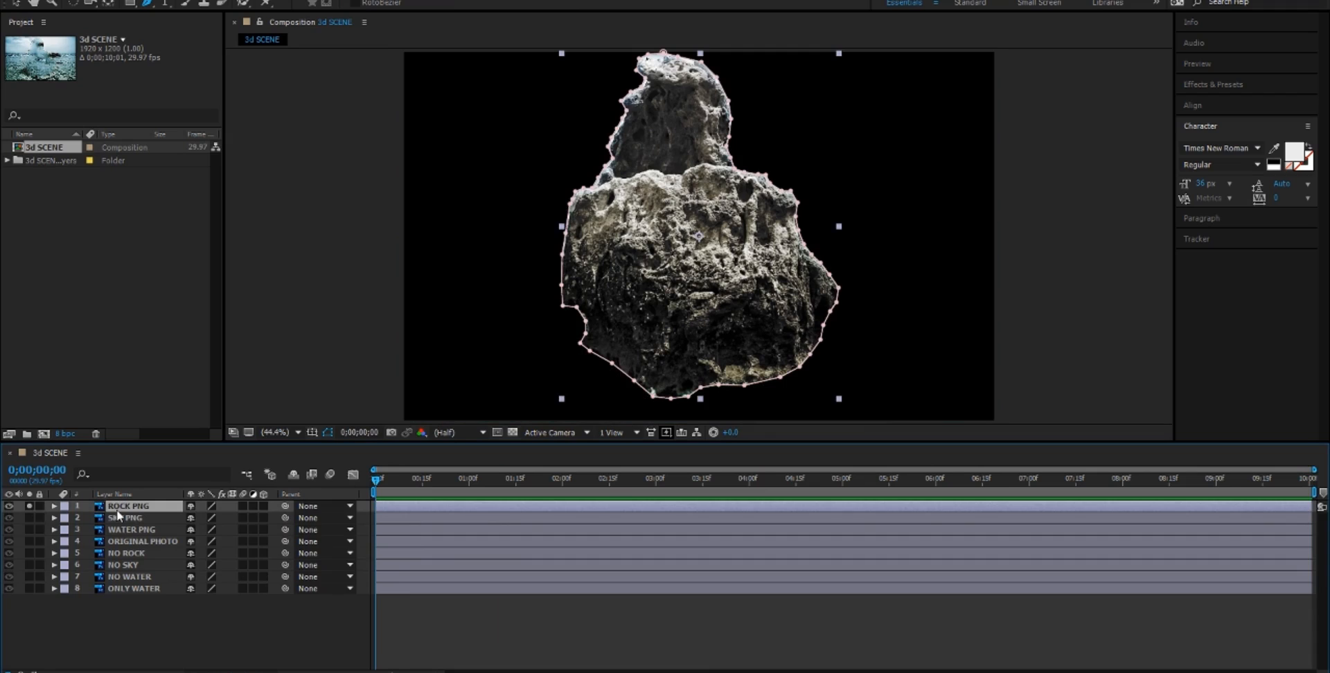
pyautogui.press('m')
pyautogui.press('m')
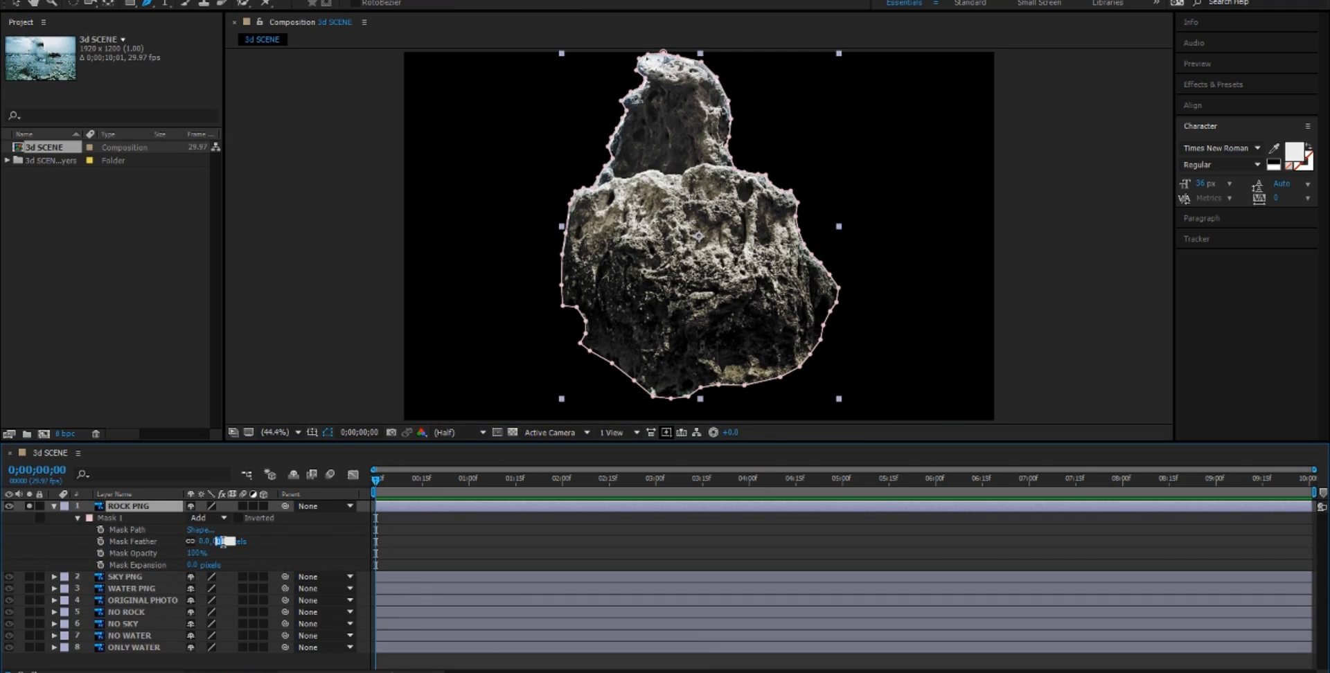
pyautogui.click(221, 542)
pyautogui.write('50')
pyautogui.press('Return')
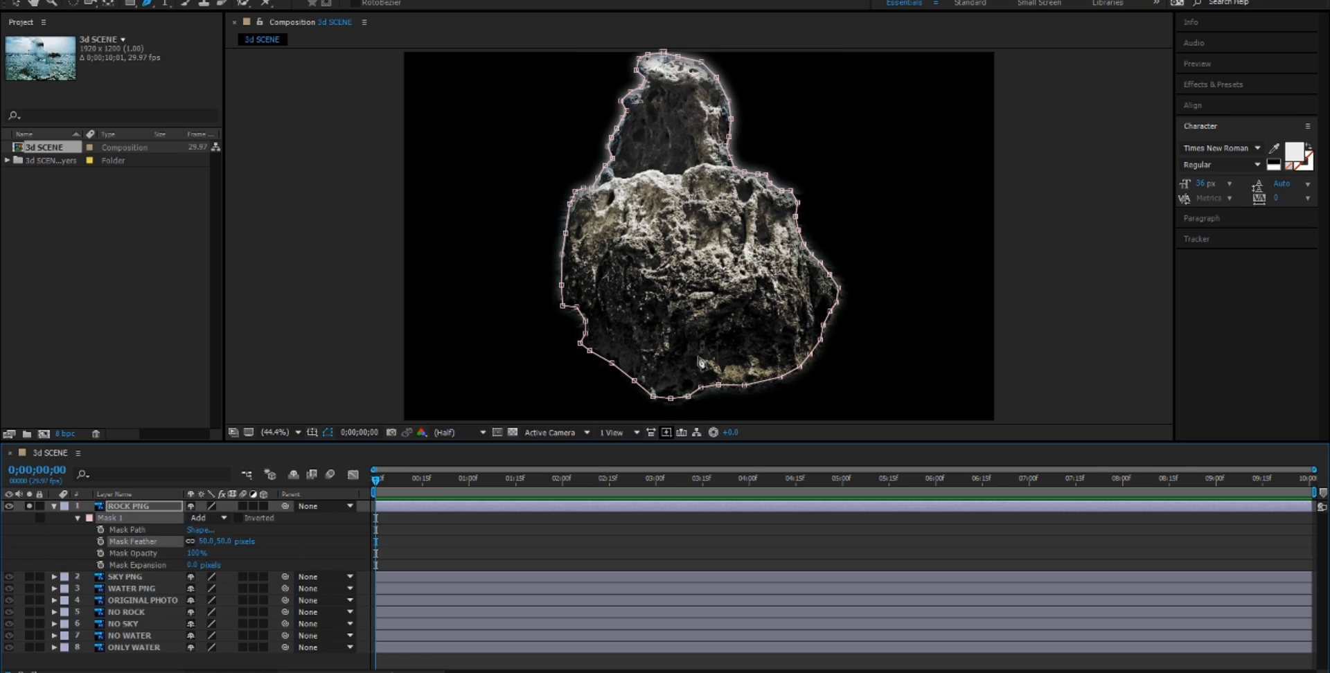
# Try mask expansions of -10 and -20 pixels on the ROCK PNG layer.
pyautogui.click(192, 566)
pyautogui.write('-10')
pyautogui.press('Return')
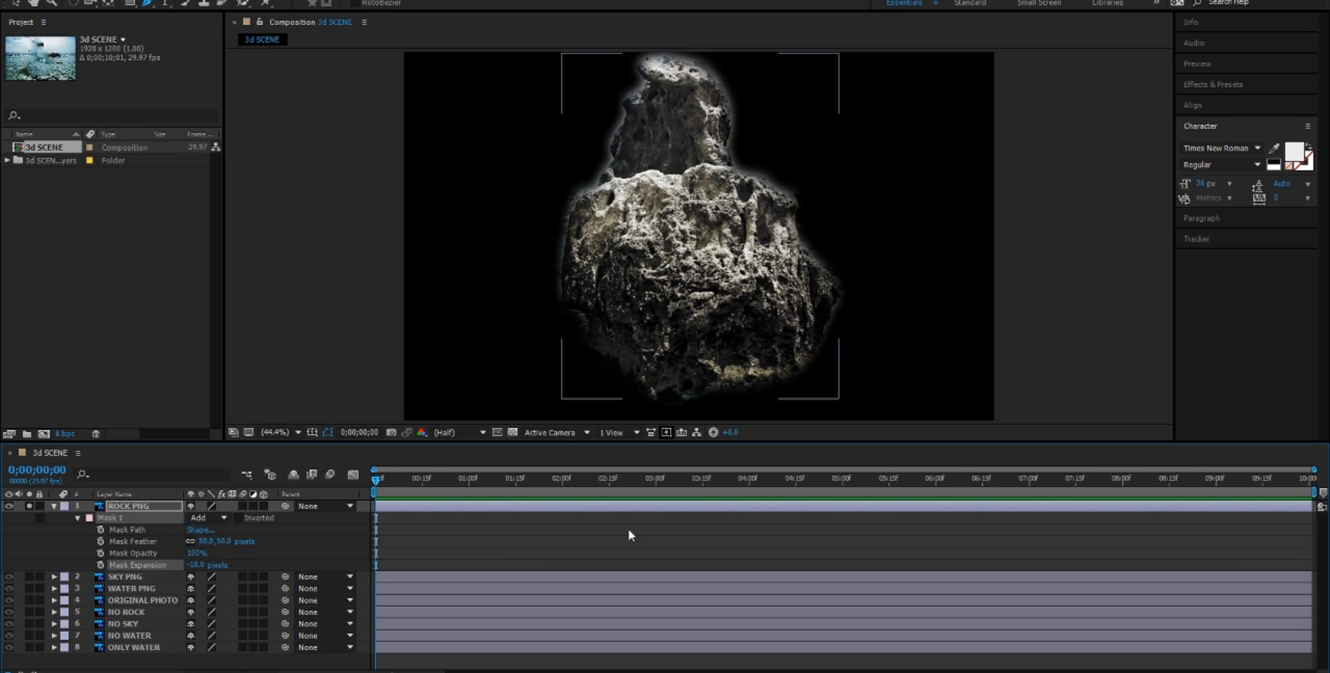
pyautogui.click(630, 535)
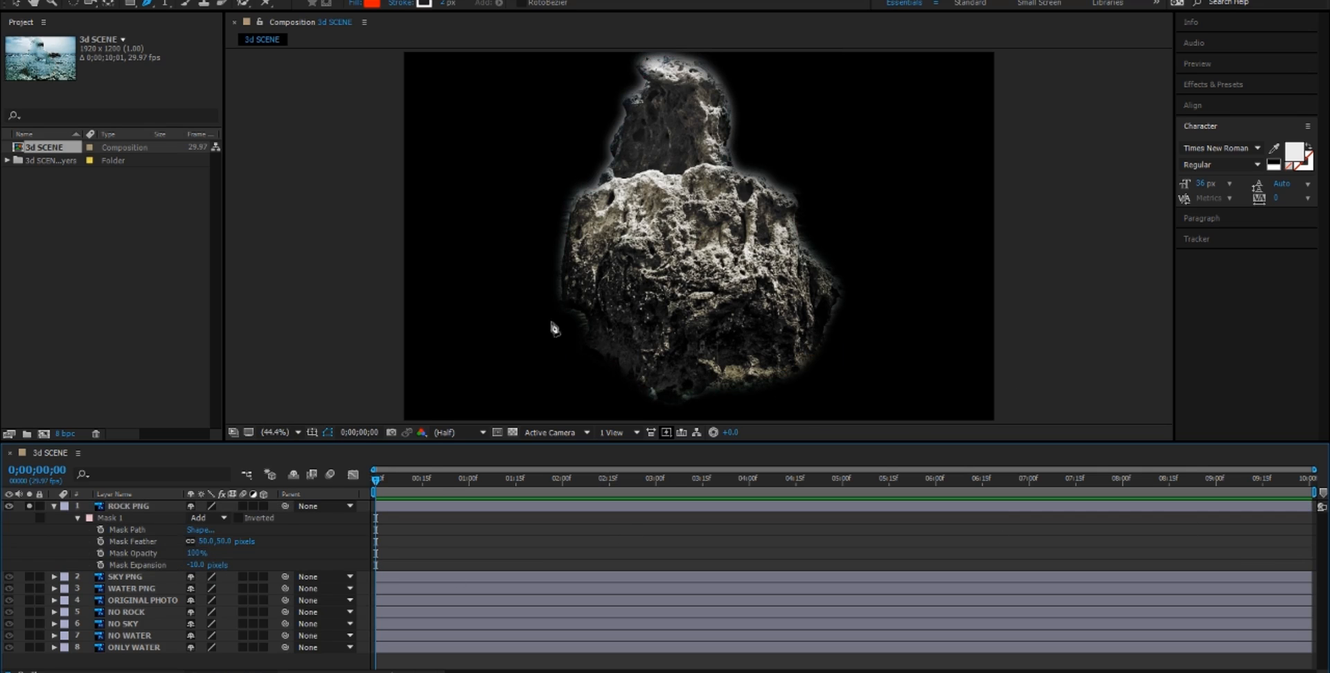
pyautogui.click(198, 565)
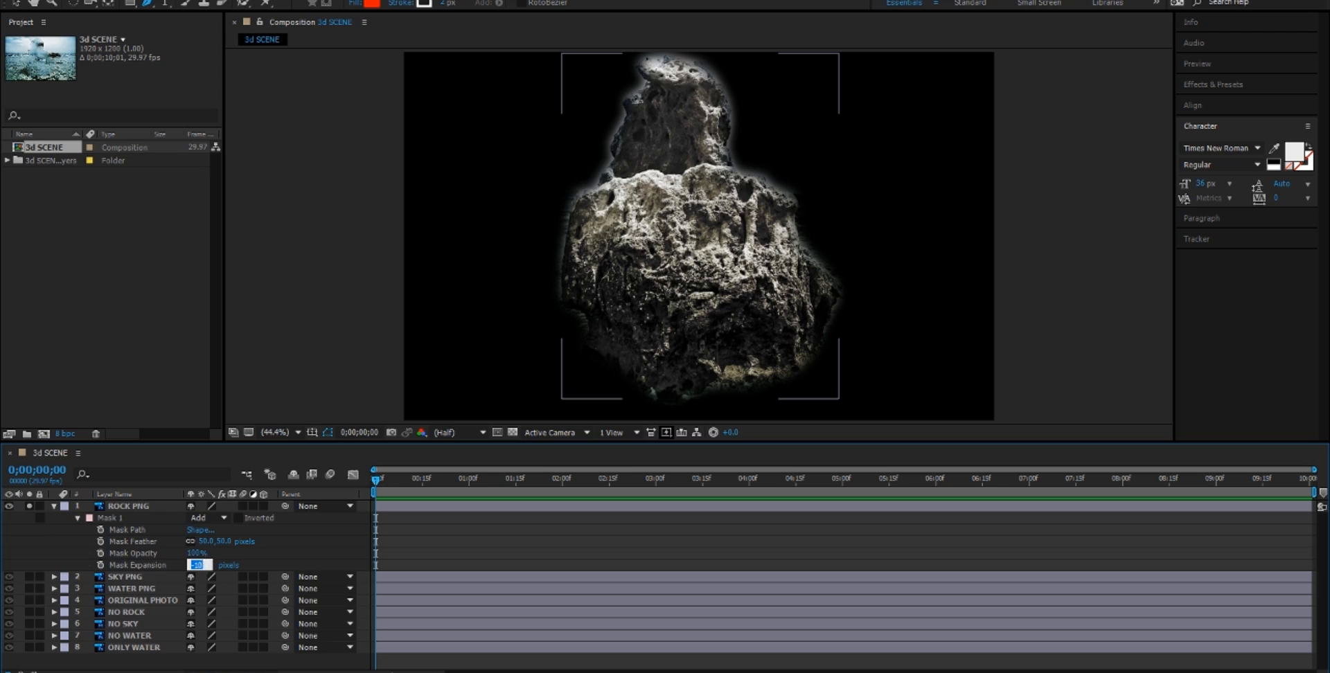
pyautogui.press('Return')
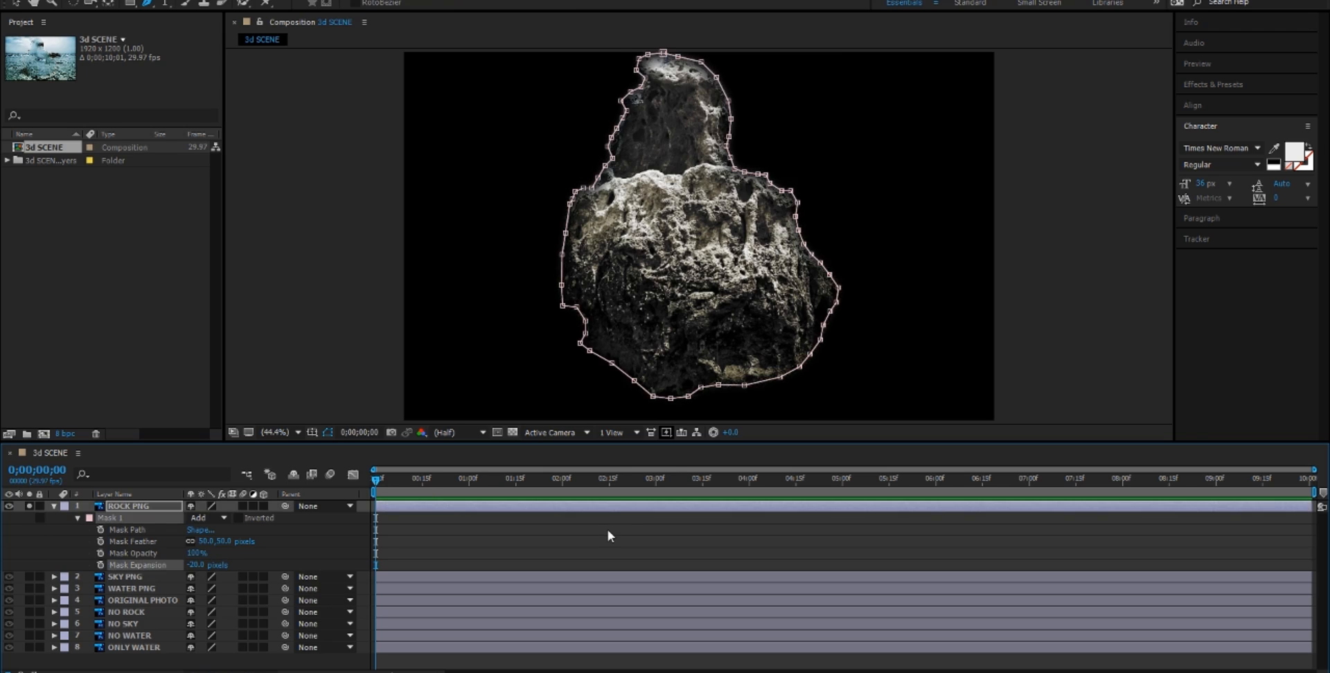
pyautogui.click(607, 530)
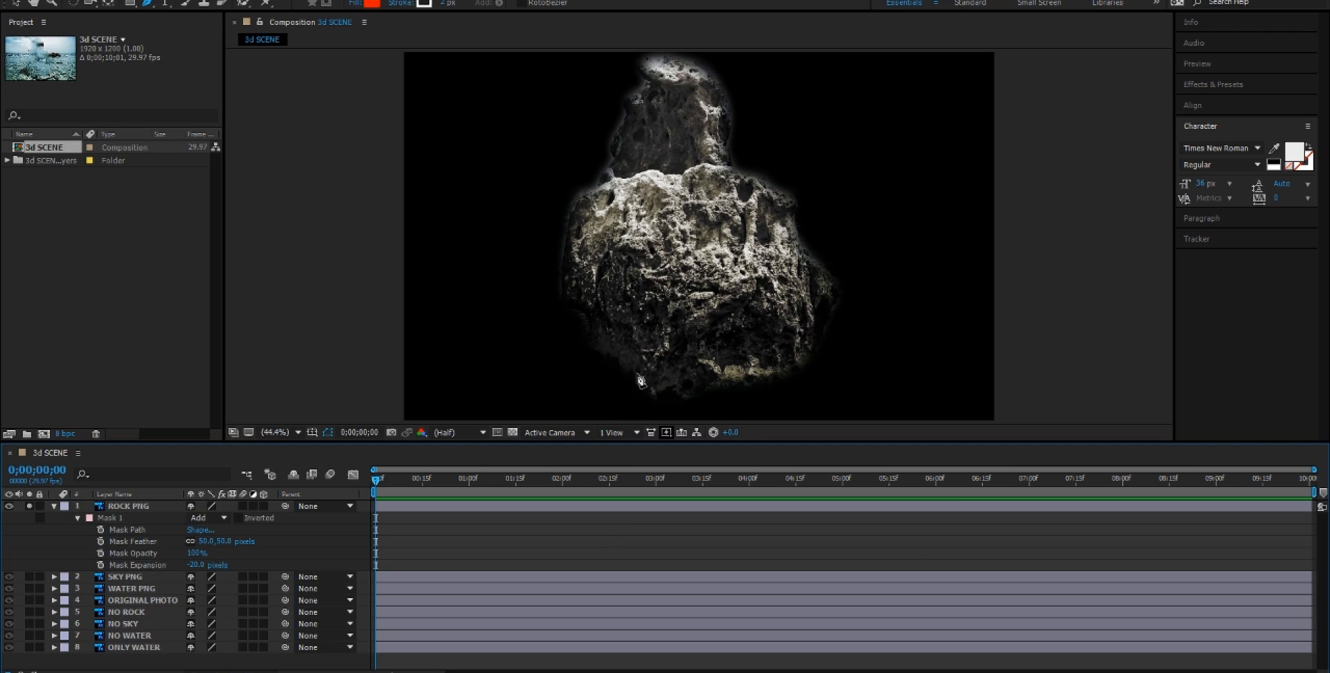
# Set the ROCK PNG mask's expansion to -30 pixels and collapse the layer's properties.
pyautogui.click(271, 521)
pyautogui.click(197, 566)
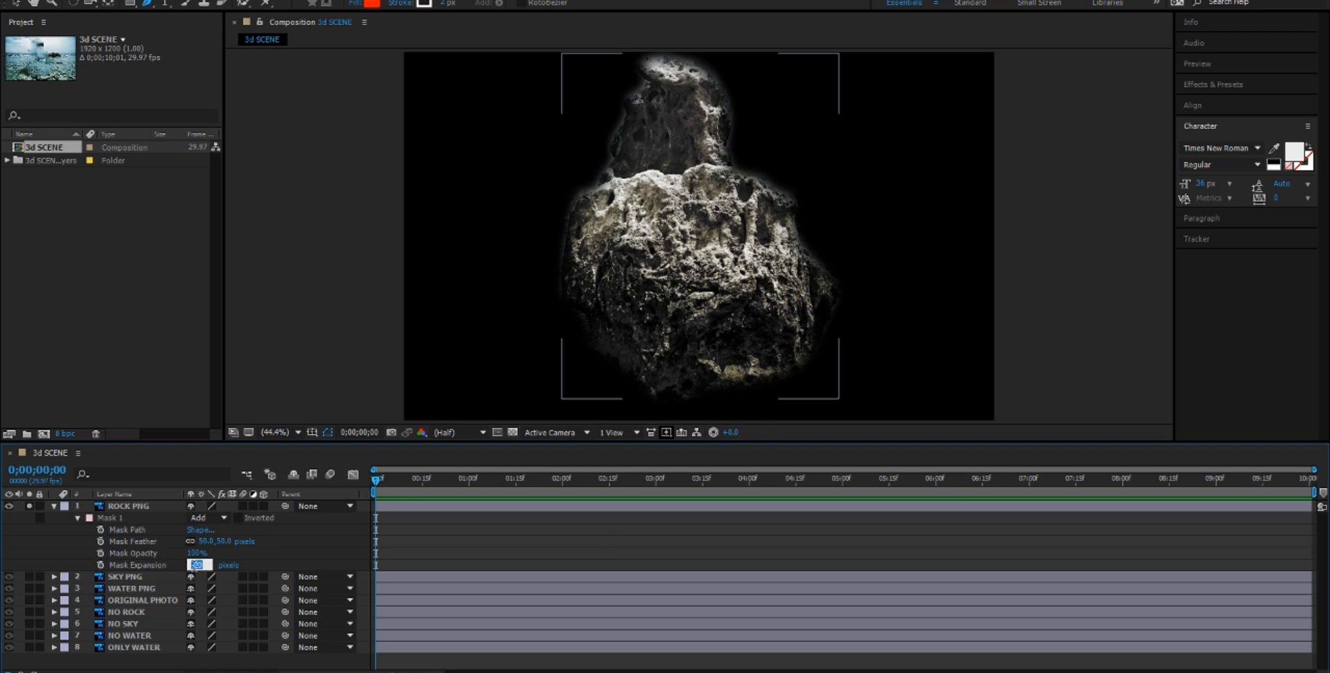
pyautogui.press('Return')
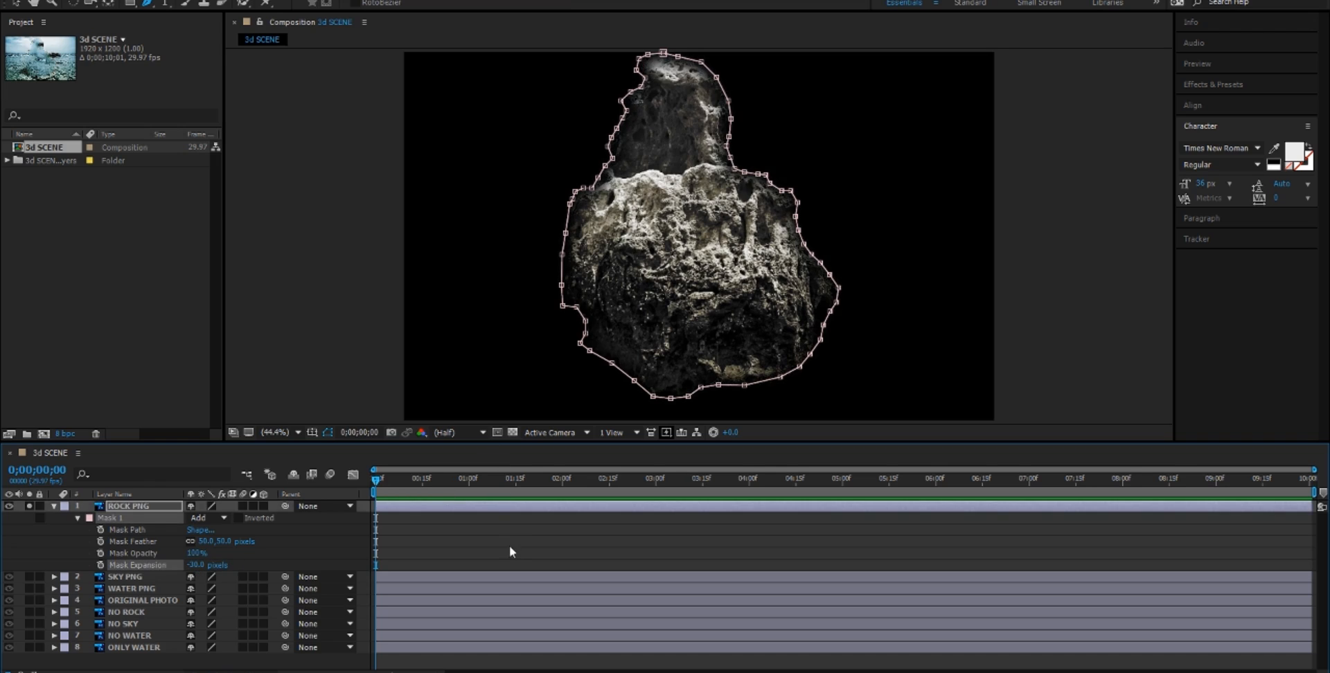
pyautogui.click(906, 553)
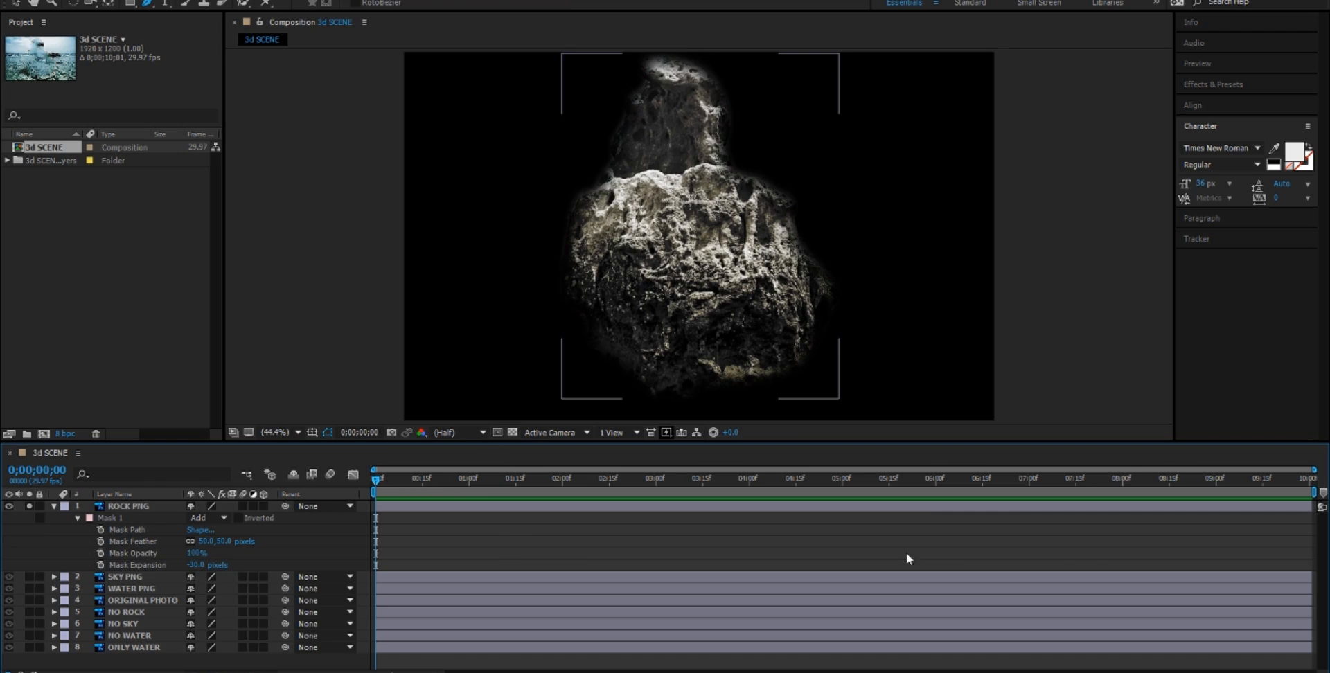
pyautogui.click(102, 505)
pyautogui.click(54, 507)
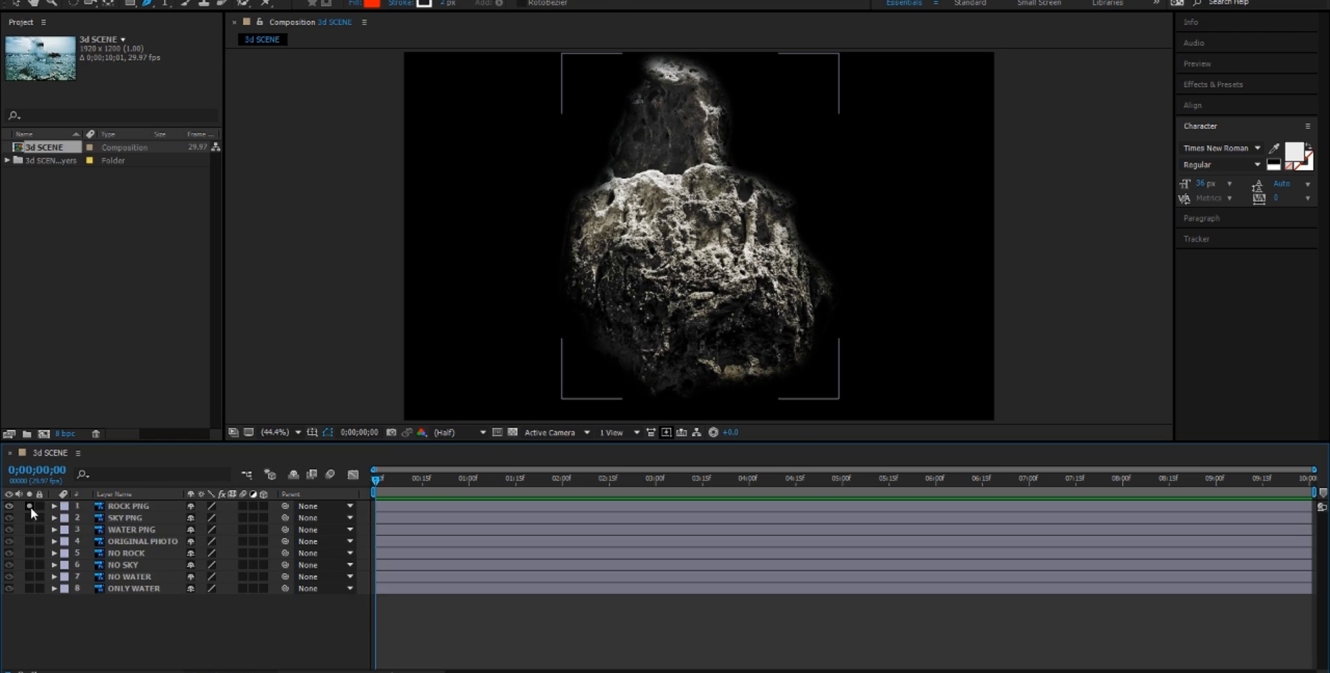
# Solo the SKY PNG layer instead of ROCK PNG and set its mask feather to 50 pixels.
pyautogui.click(29, 507)
pyautogui.click(29, 519)
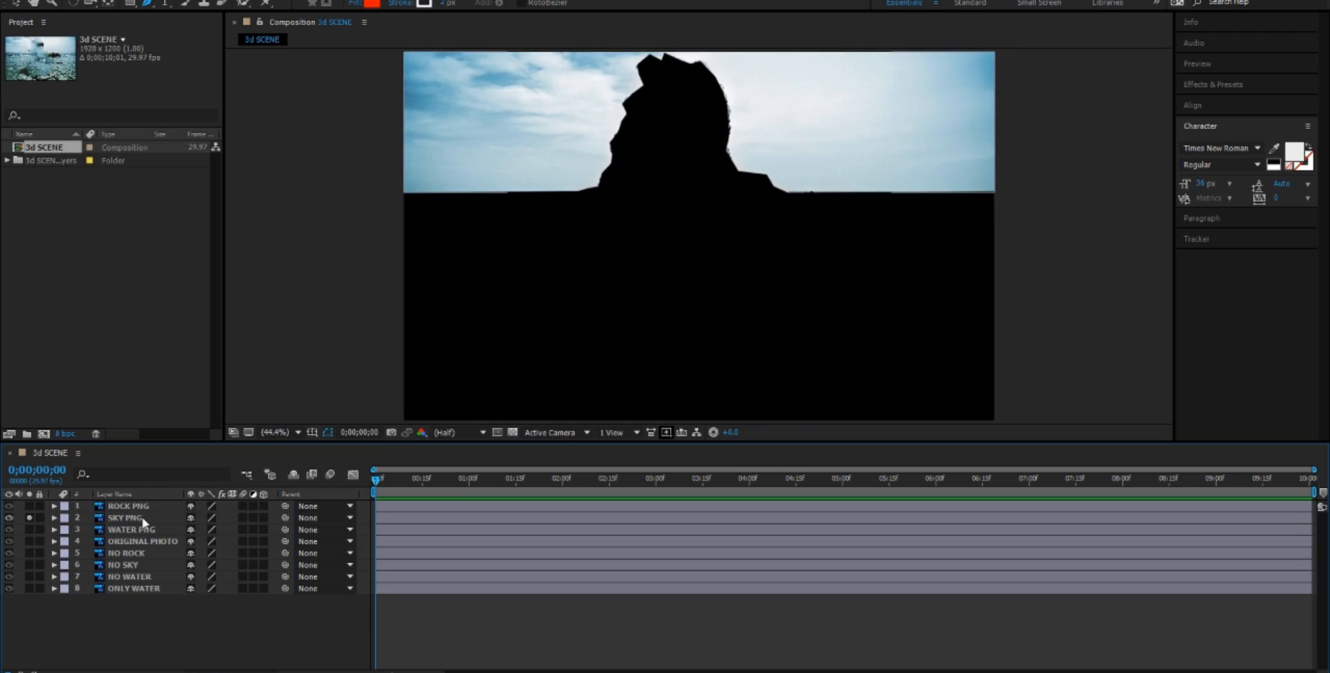
pyautogui.click(132, 518)
pyautogui.press('m')
pyautogui.press('m')
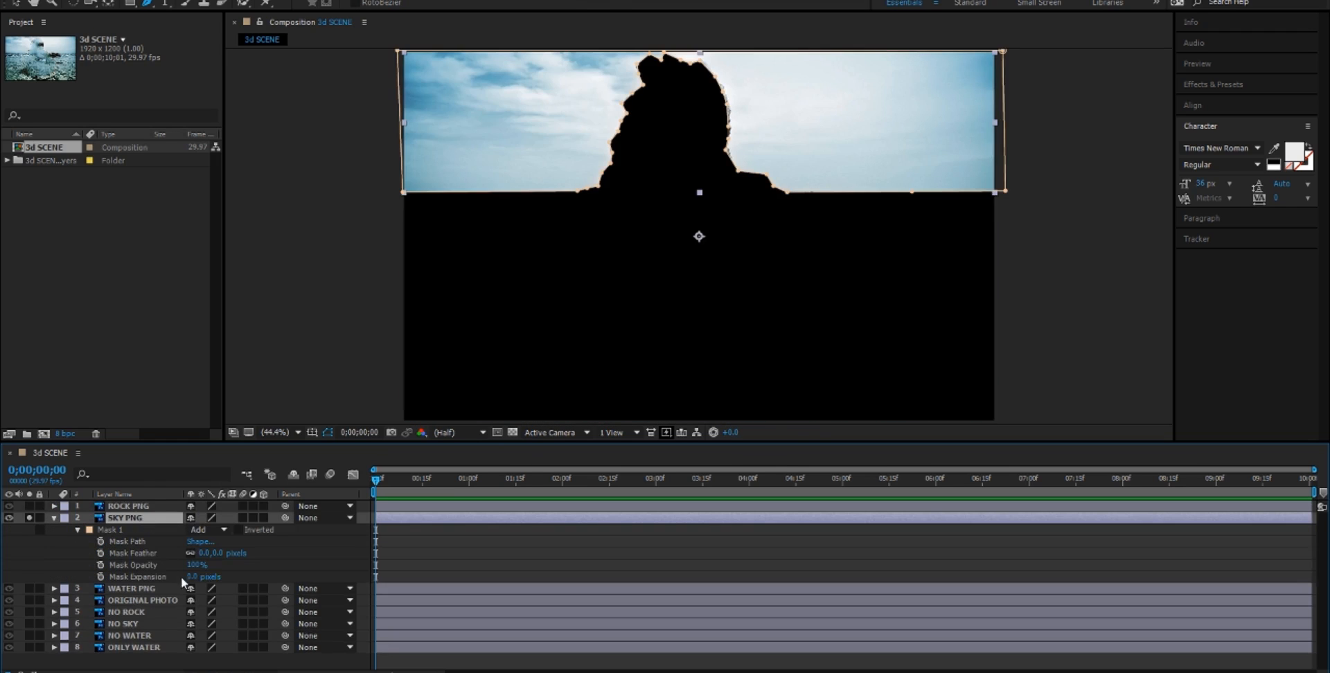
pyautogui.click(206, 553)
pyautogui.write('50')
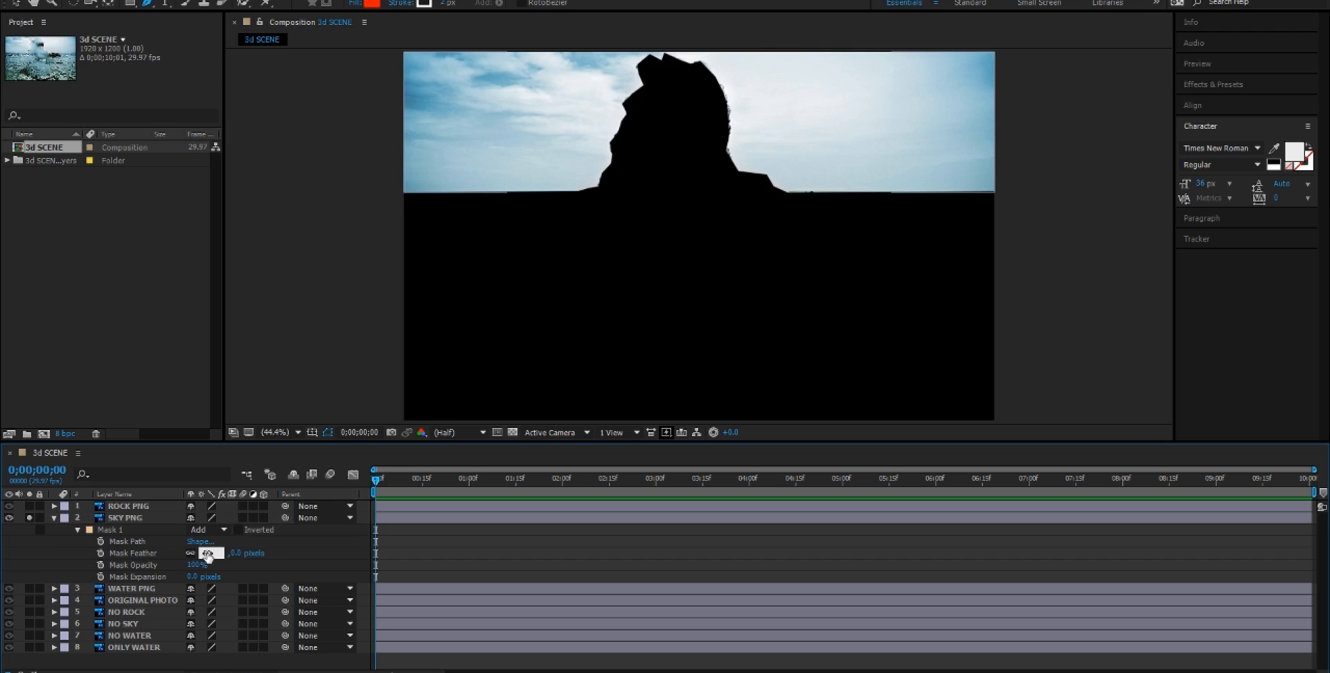
pyautogui.press('Return')
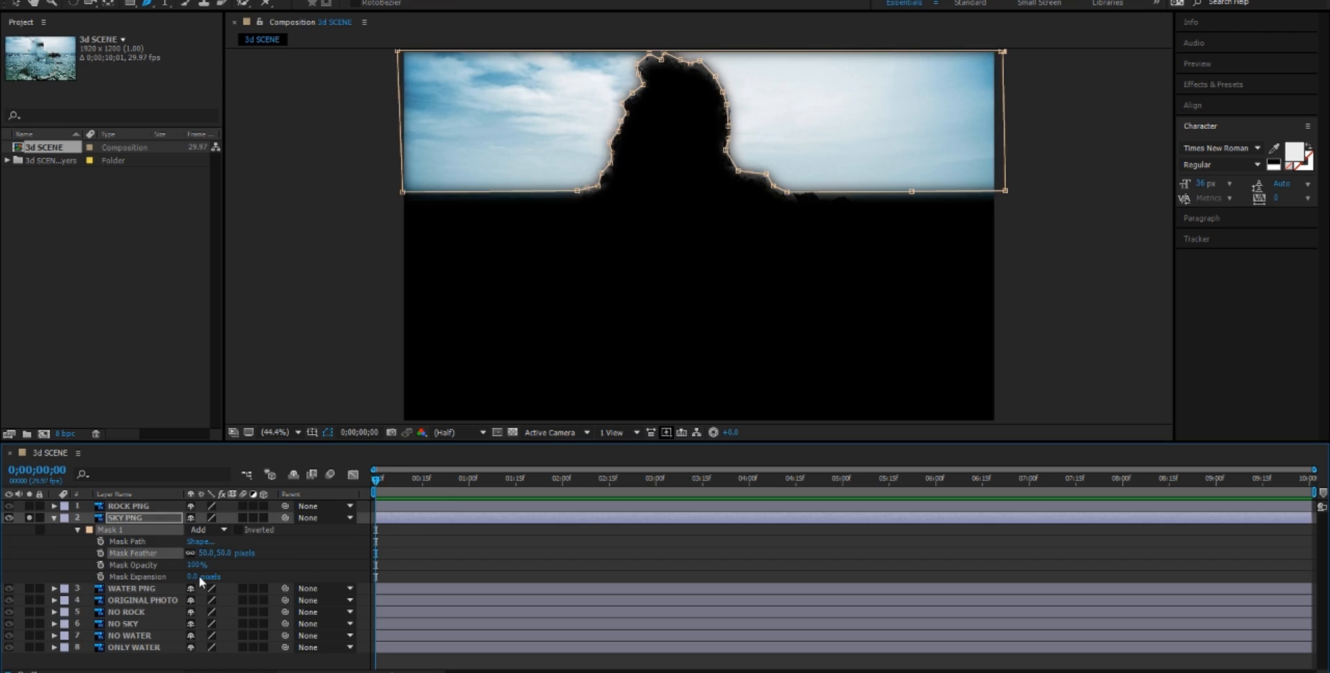
# Try mask expansions of 20 and 5 pixels on the SKY PNG layer.
pyautogui.click(195, 577)
pyautogui.press('Return')
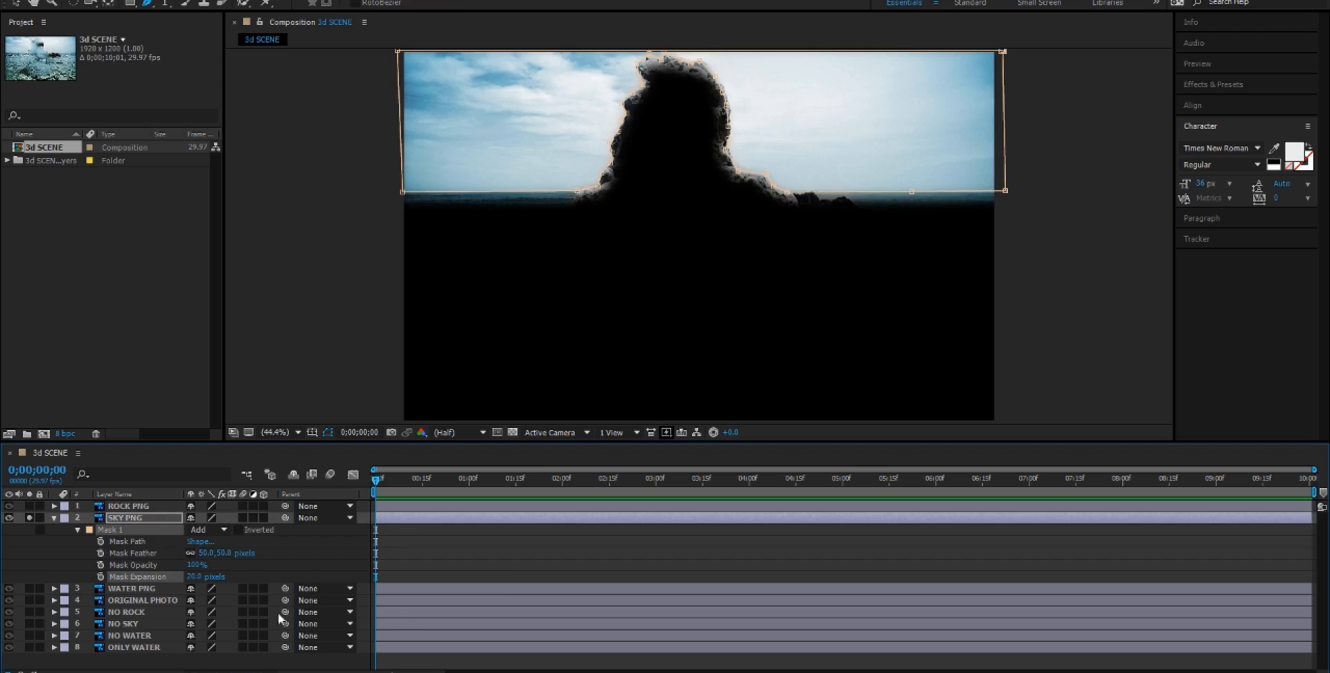
pyautogui.click(191, 577)
pyautogui.write('5')
pyautogui.press('Return')
pyautogui.click(529, 551)
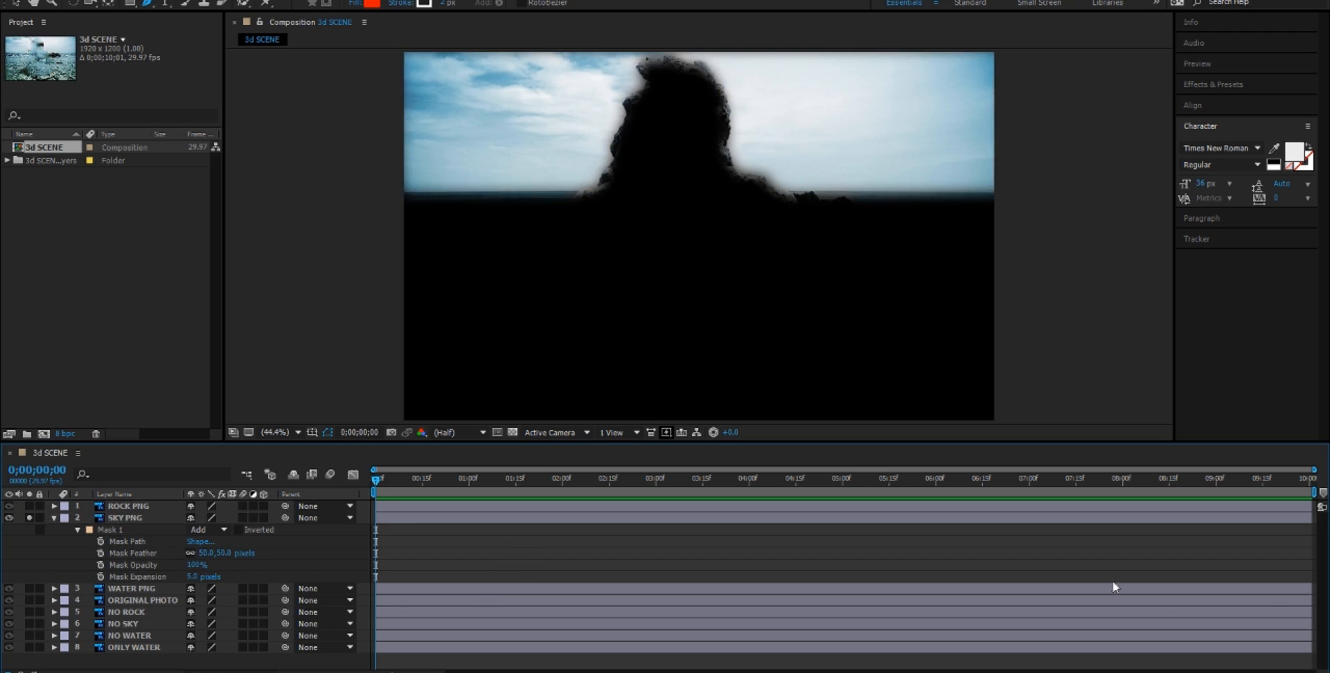
# Try a mask feather of 100 pixels with an expansion of -5 pixels on the SKY PNG layer.
pyautogui.click(205, 552)
pyautogui.write('100')
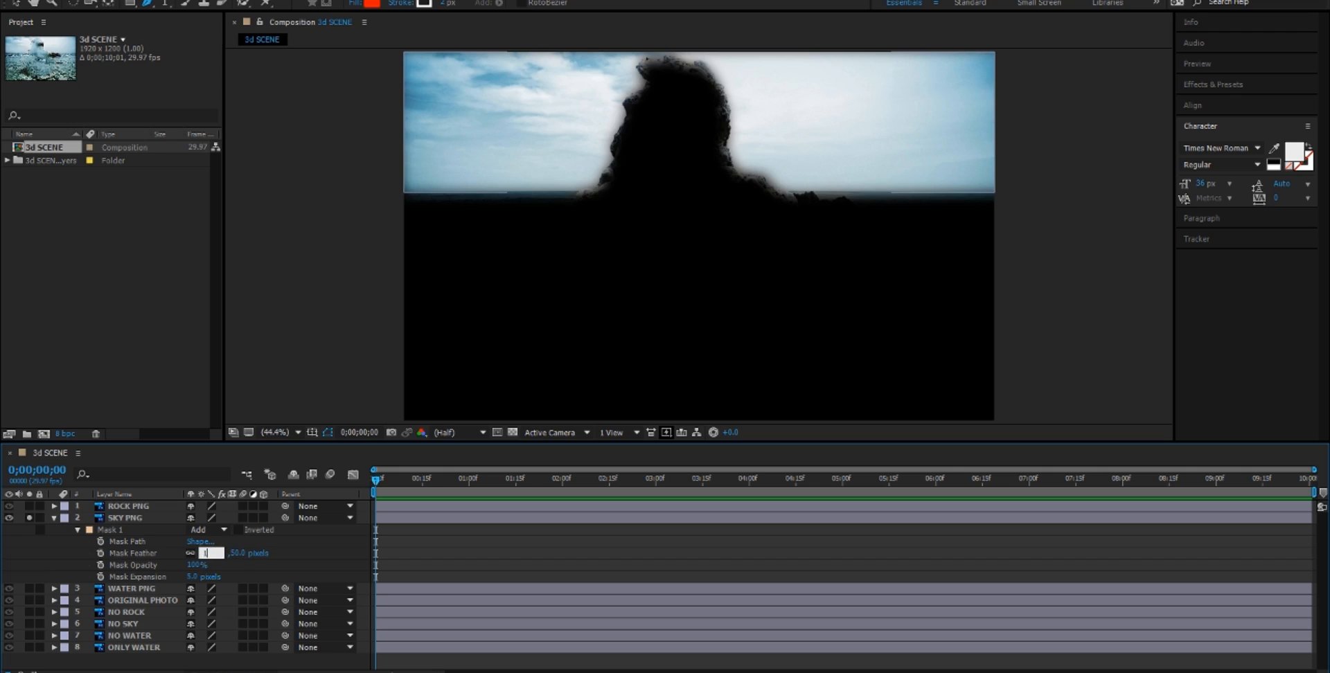
pyautogui.press('Return')
pyautogui.click(832, 546)
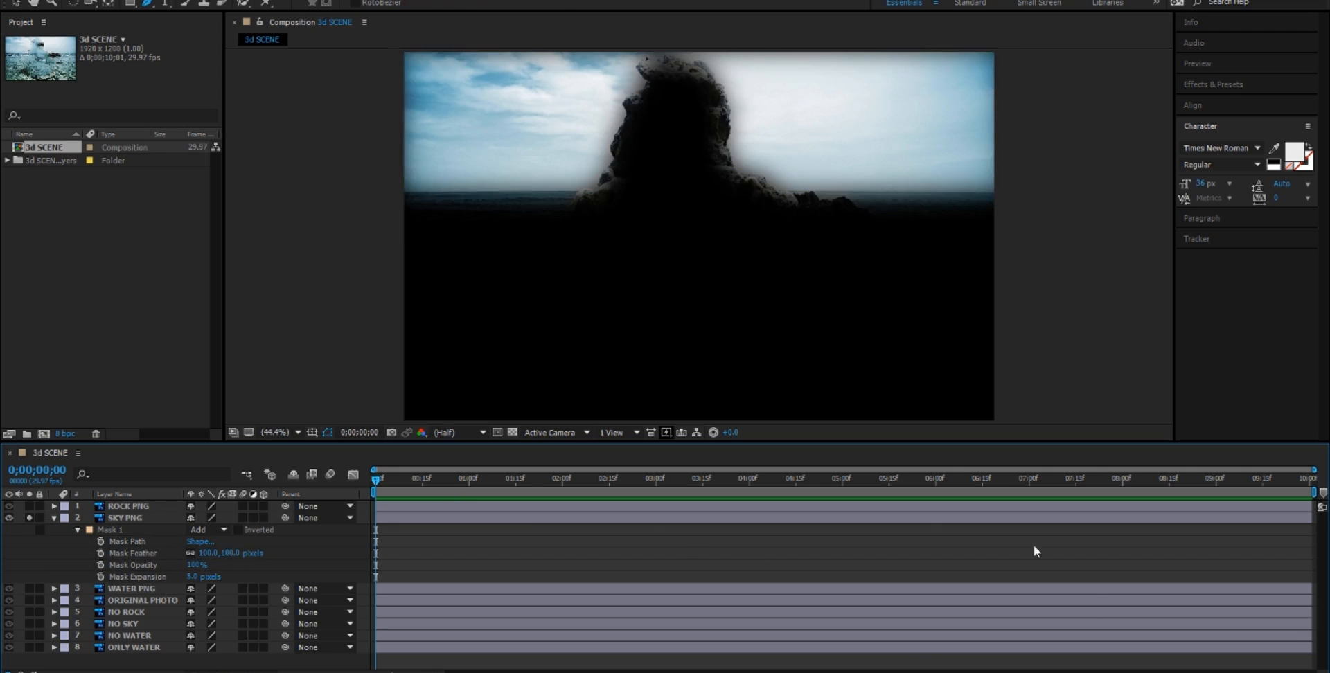
pyautogui.click(191, 577)
pyautogui.write('-5')
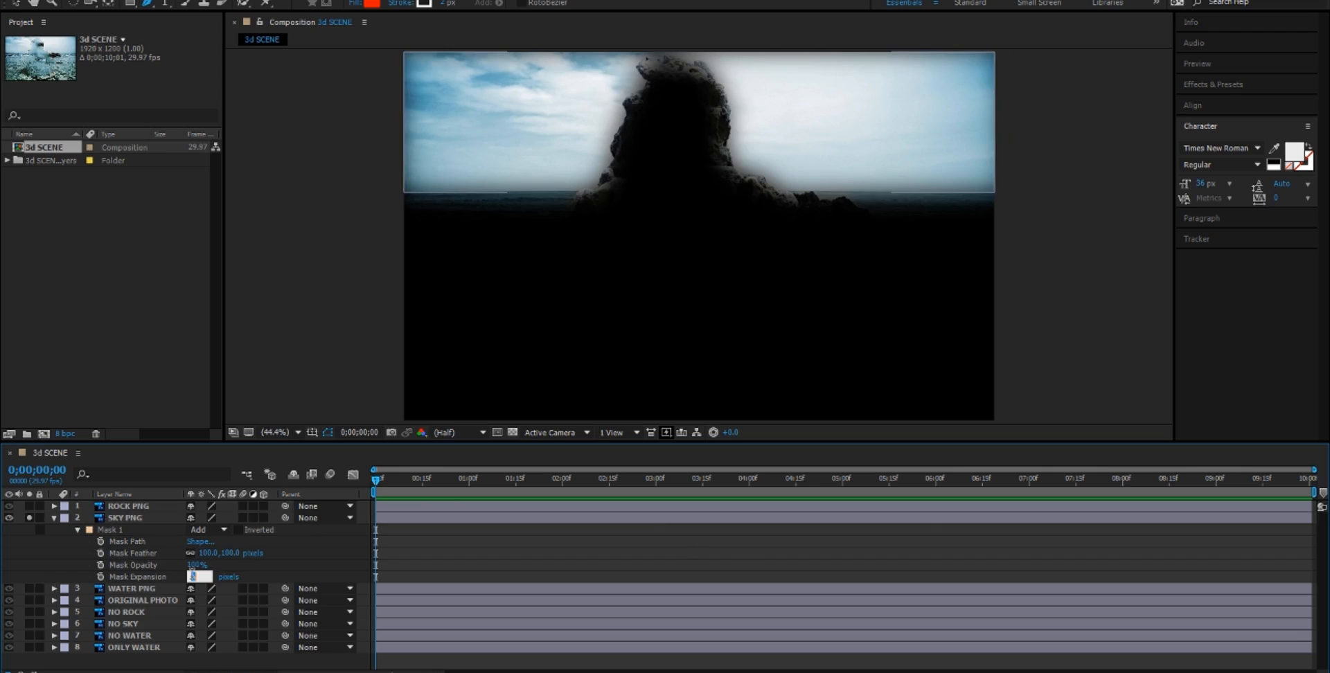
pyautogui.press('Return')
pyautogui.click(550, 546)
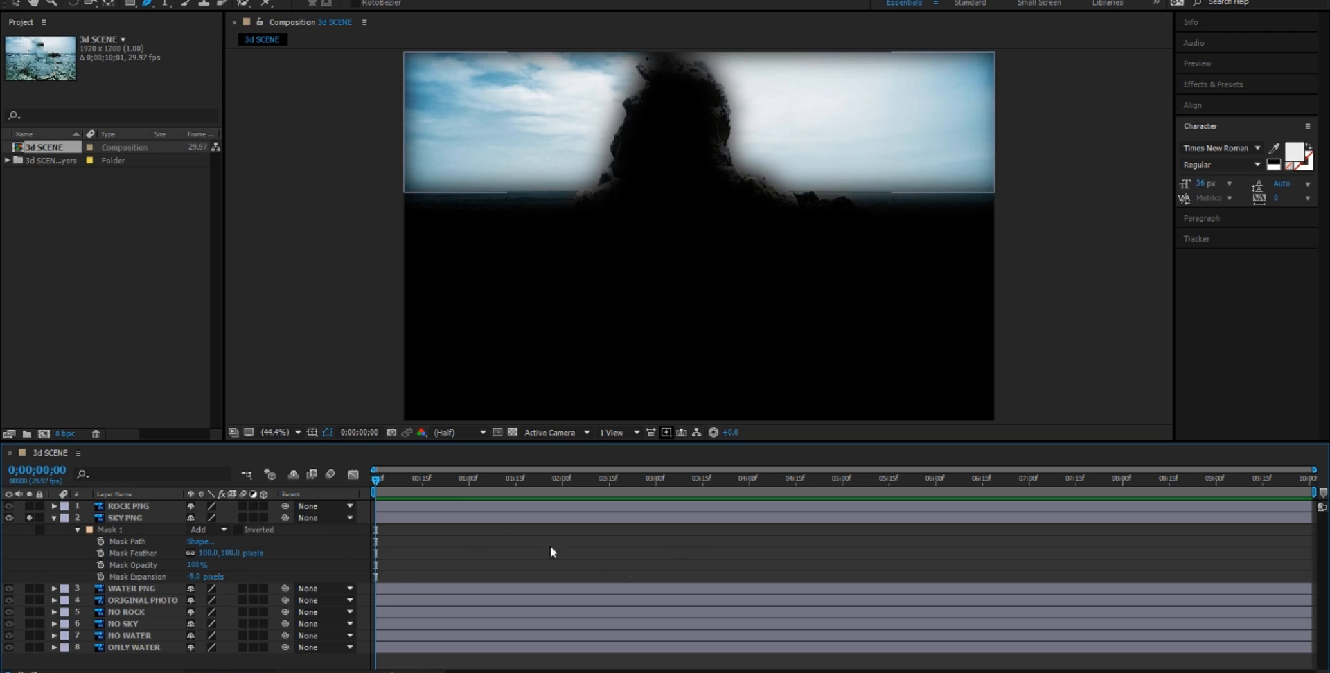
# Set the SKY PNG mask's feather to 50 pixels and its expansion to -10 pixels.
pyautogui.click(207, 553)
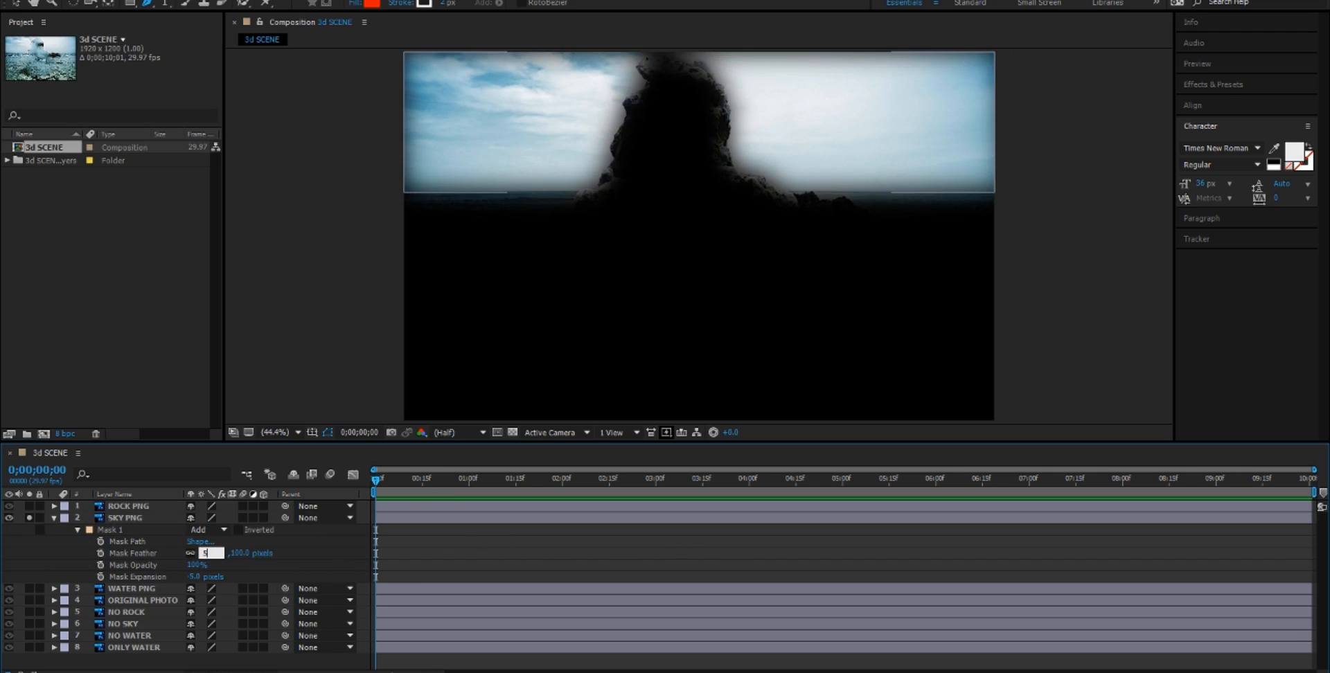
pyautogui.write('50')
pyautogui.press('Return')
pyautogui.click(388, 563)
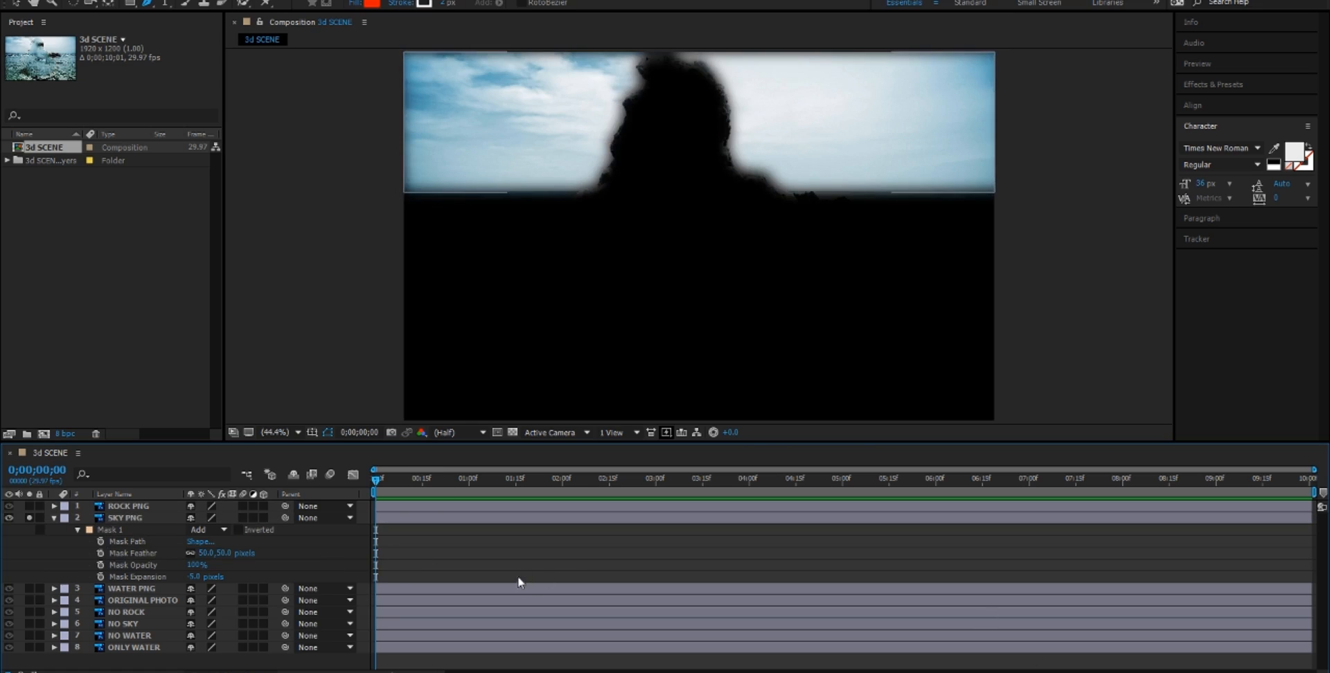
pyautogui.click(195, 577)
pyautogui.write('0')
pyautogui.press('Return')
pyautogui.click(485, 556)
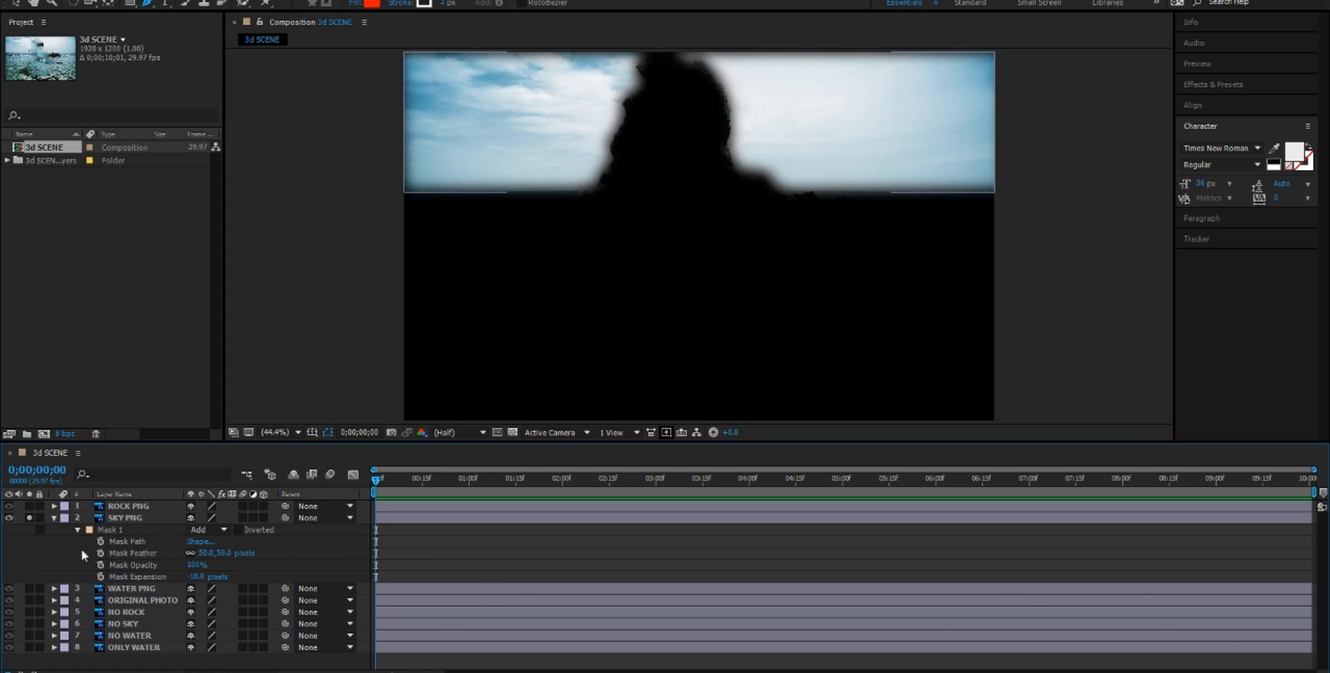
# Solo the WATER PNG layer instead of SKY PNG and set its mask feather to 50 pixels.
pyautogui.click(30, 519)
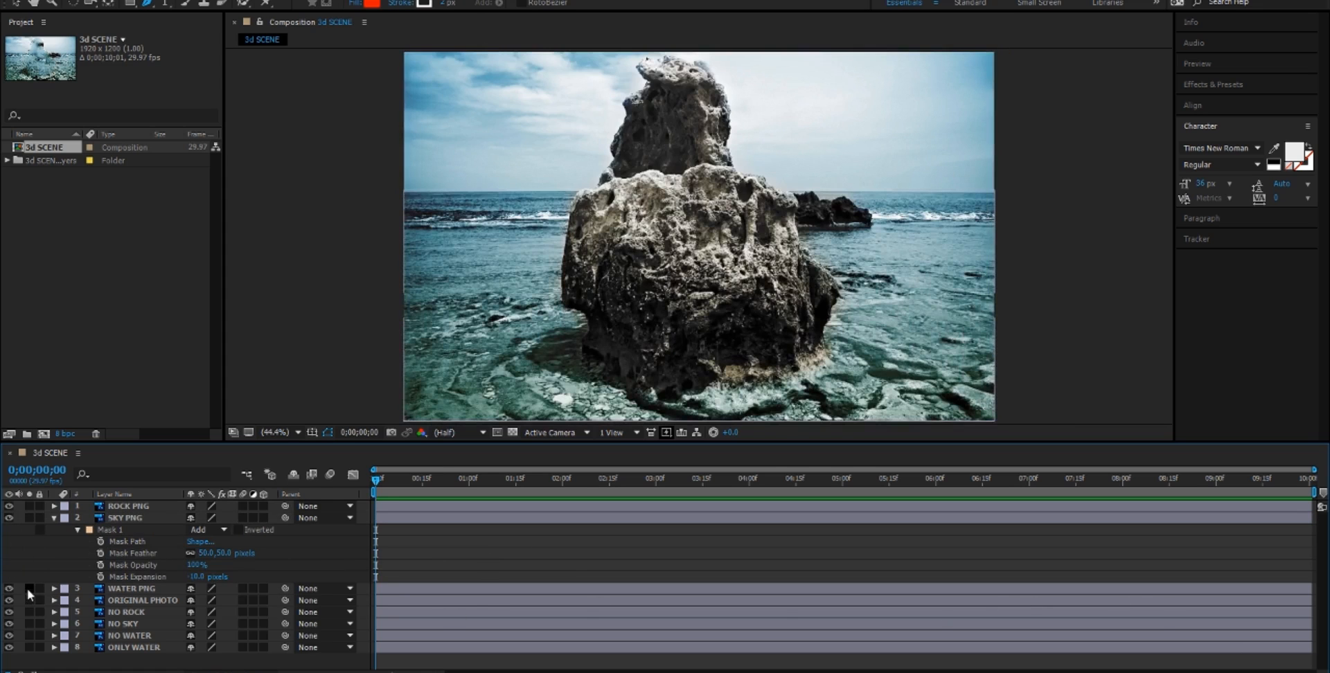
pyautogui.click(28, 588)
pyautogui.click(160, 598)
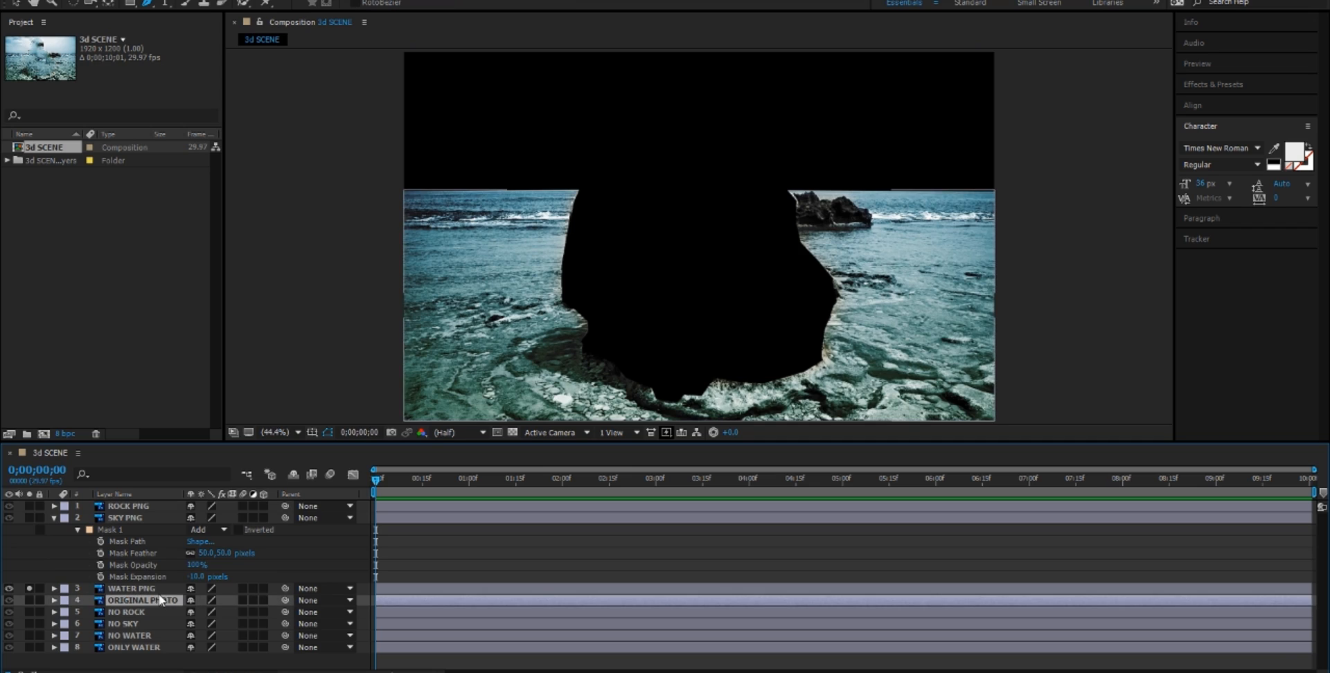
pyautogui.click(131, 589)
pyautogui.press('m')
pyautogui.press('m')
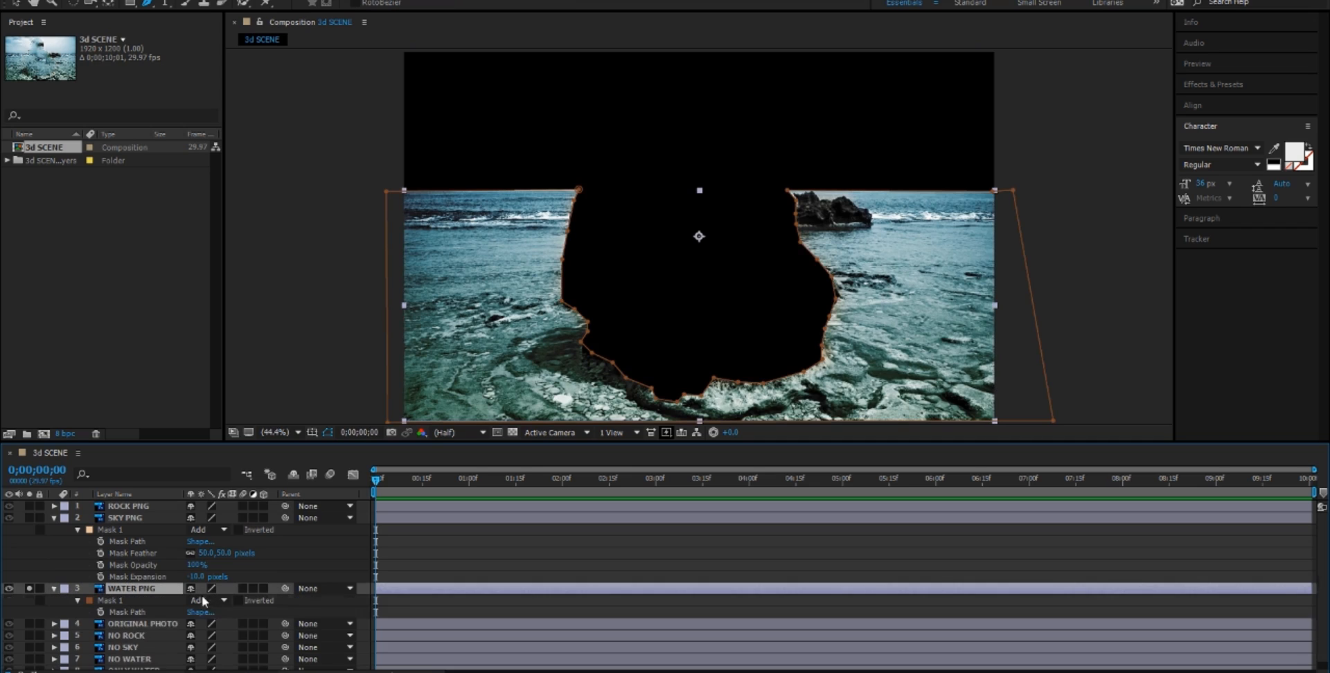
pyautogui.click(205, 623)
pyautogui.write('50')
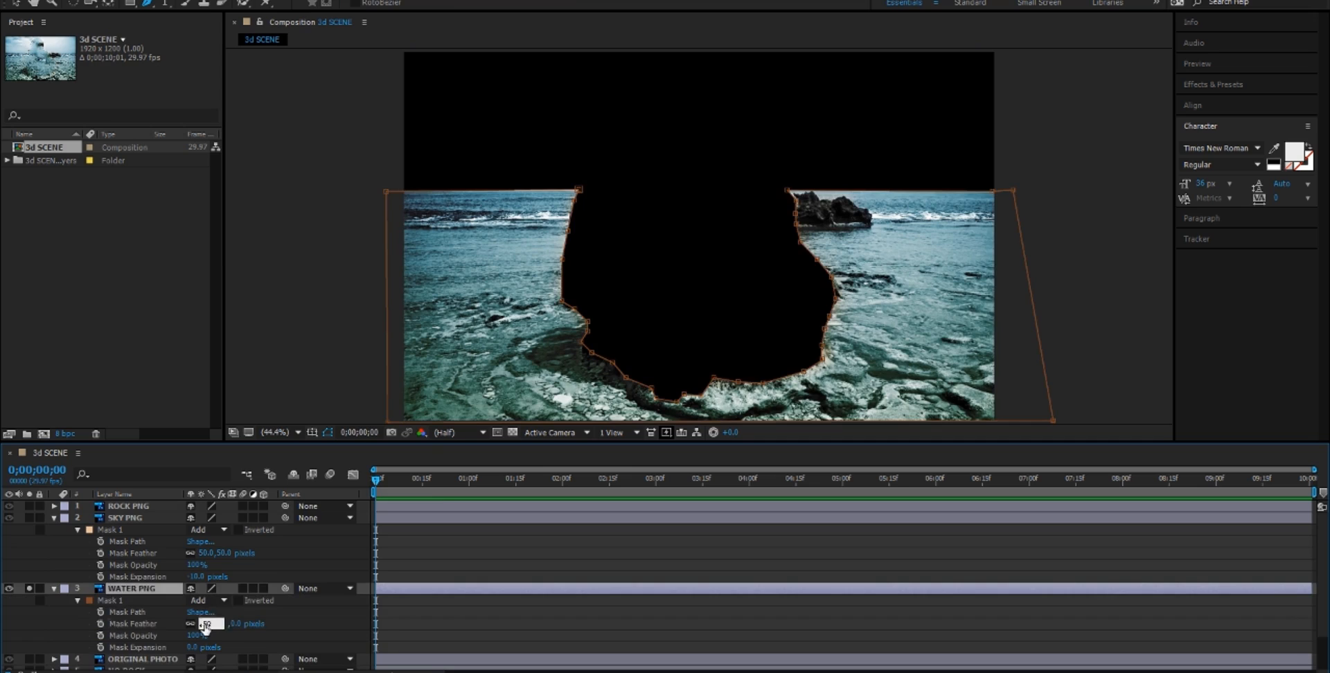
pyautogui.press('Return')
# Try a mask expansion of -10 pixels on the WATER PNG layer.
pyautogui.click(195, 647)
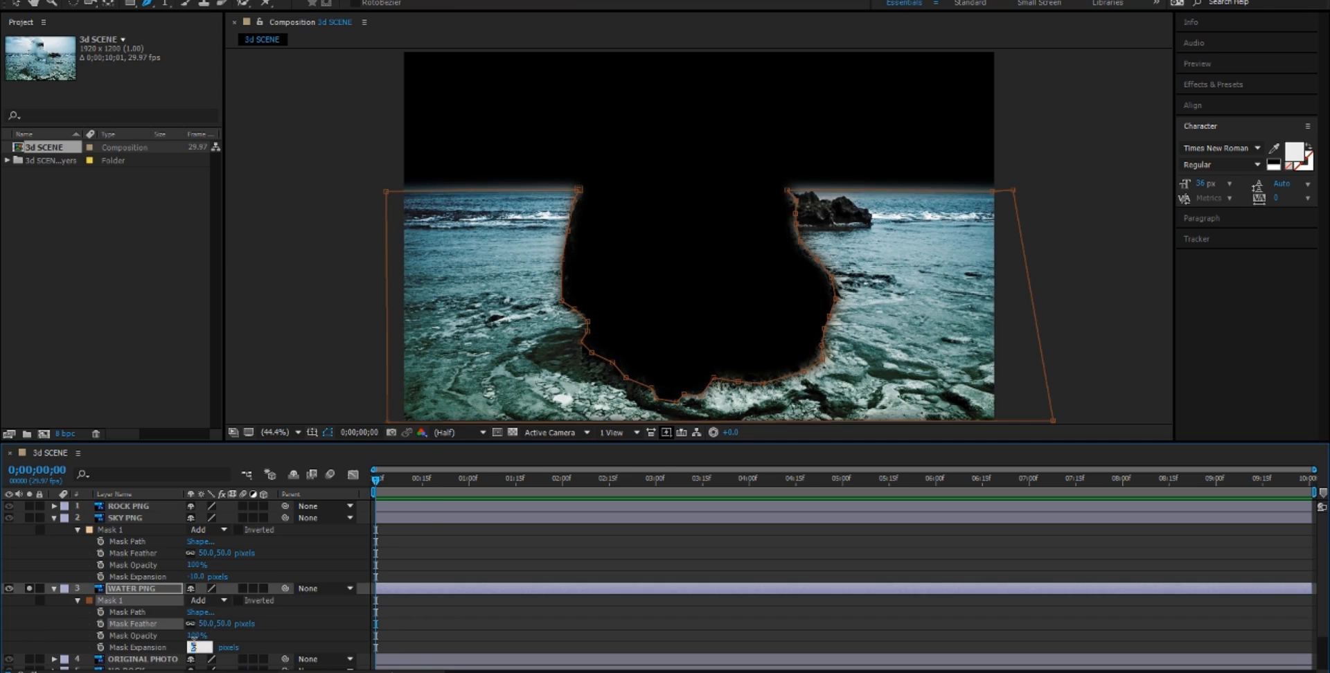
pyautogui.write('-10')
pyautogui.press('Return')
pyautogui.click(720, 596)
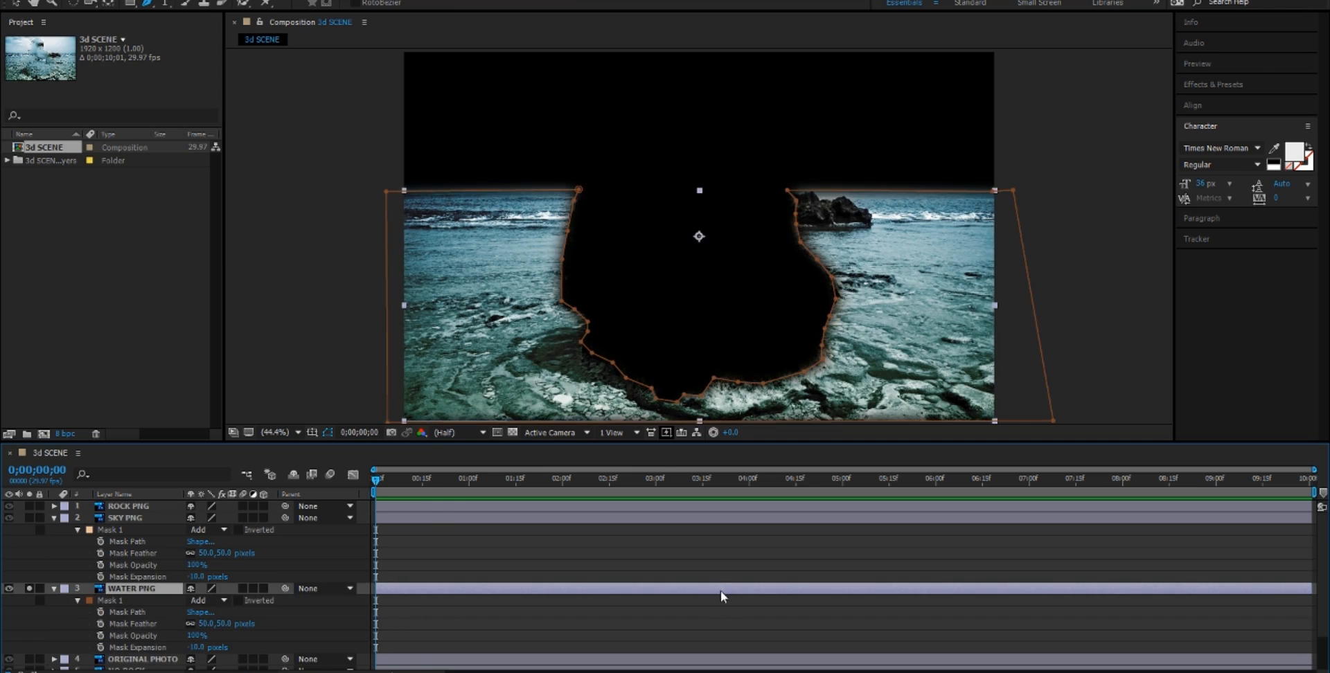
pyautogui.click(733, 609)
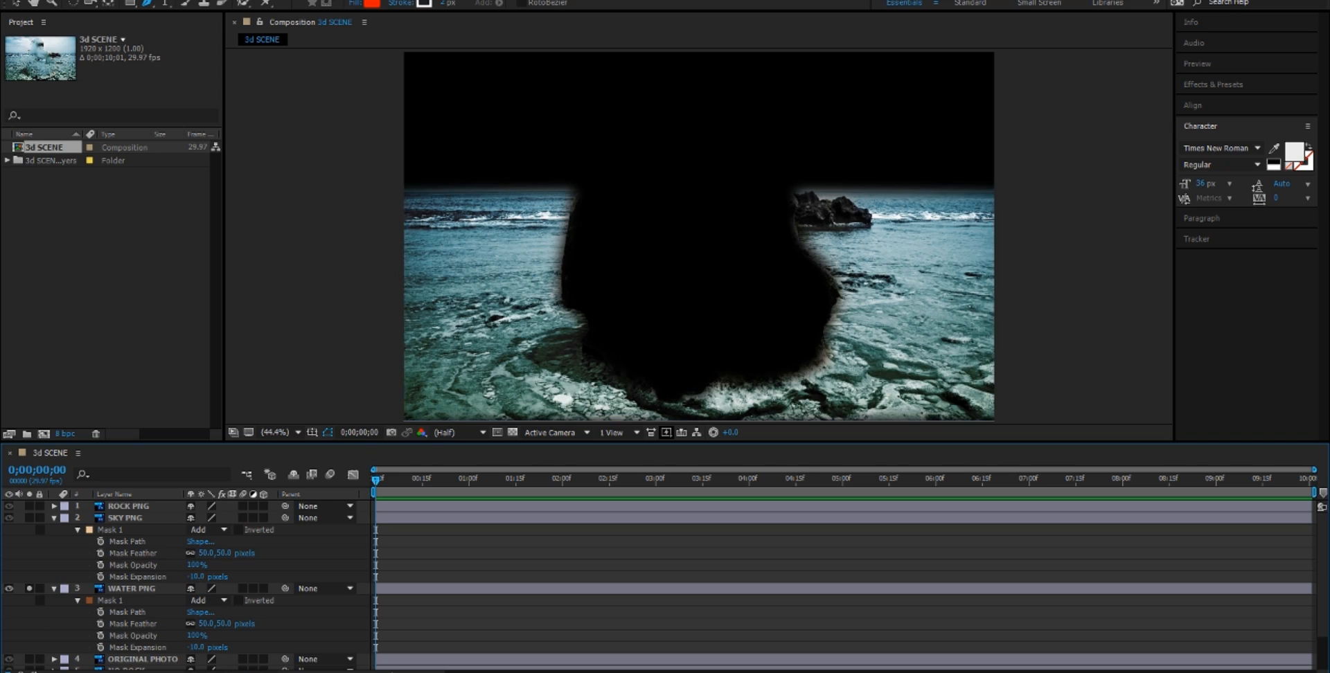
# Set the WATER PNG mask's expansion to -20 pixels.
pyautogui.click(198, 639)
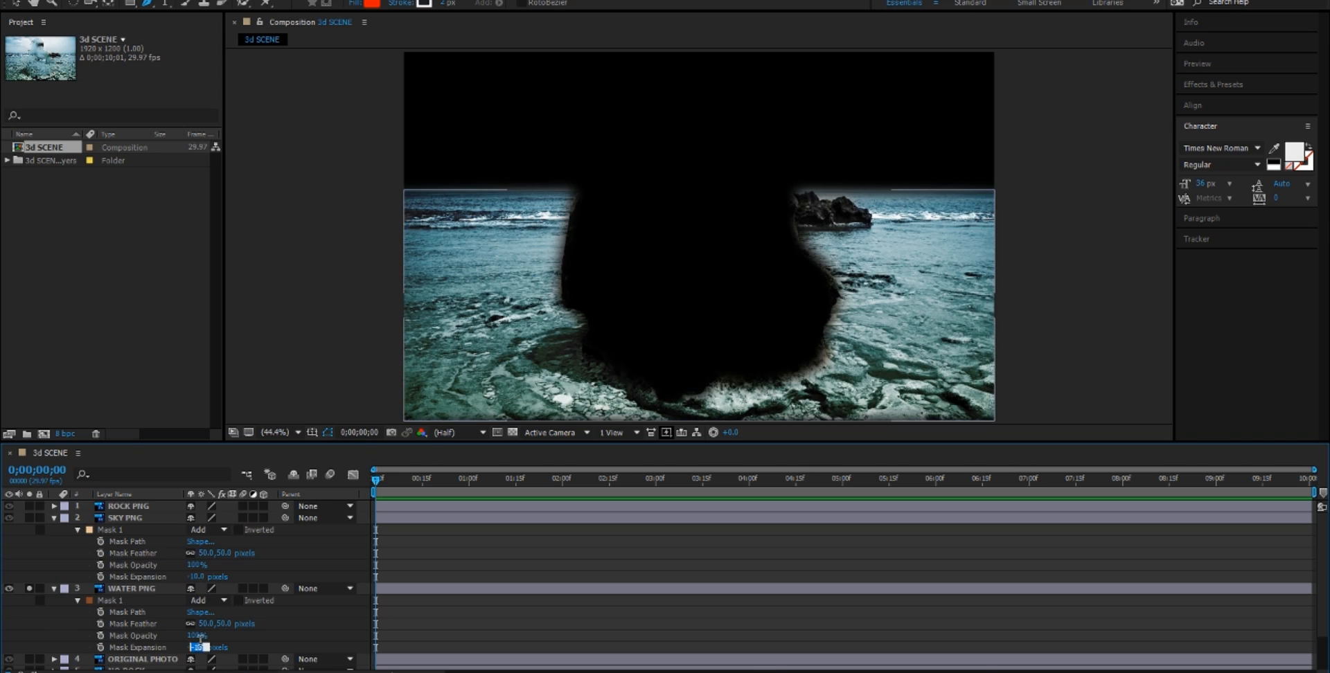
pyautogui.click(199, 646)
pyautogui.write('-20')
pyautogui.press('Return')
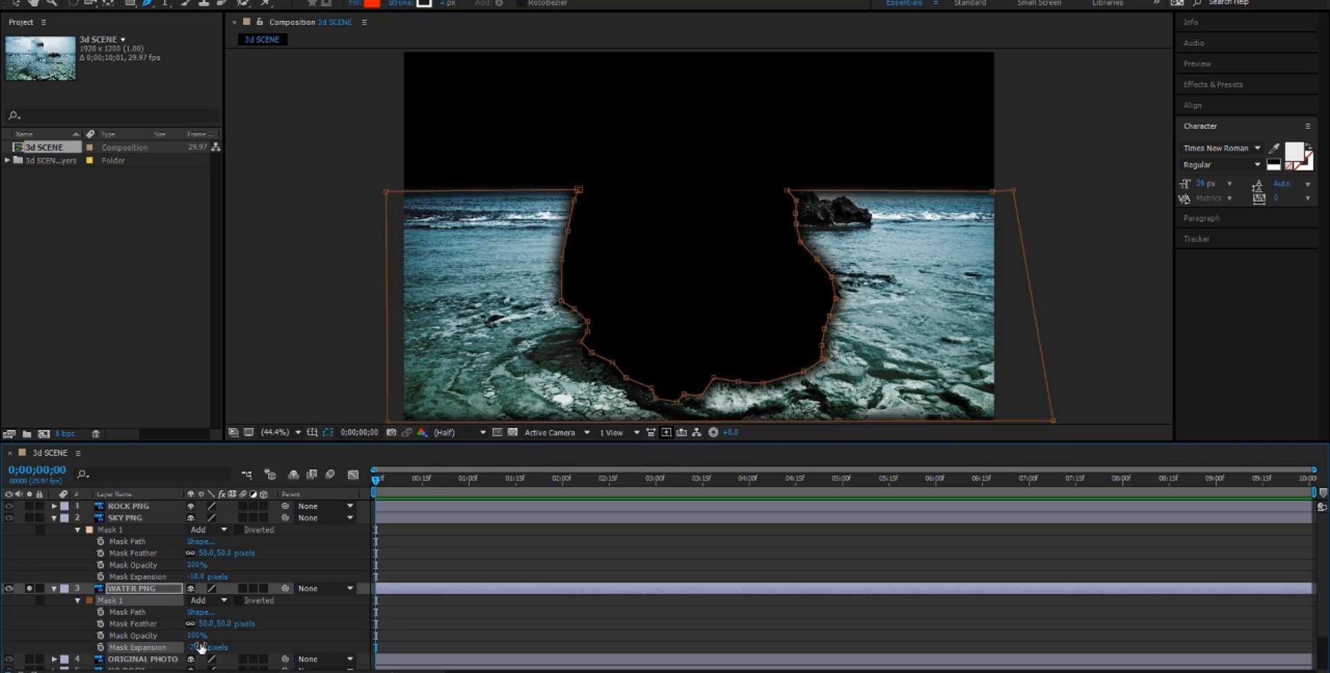
pyautogui.click(454, 625)
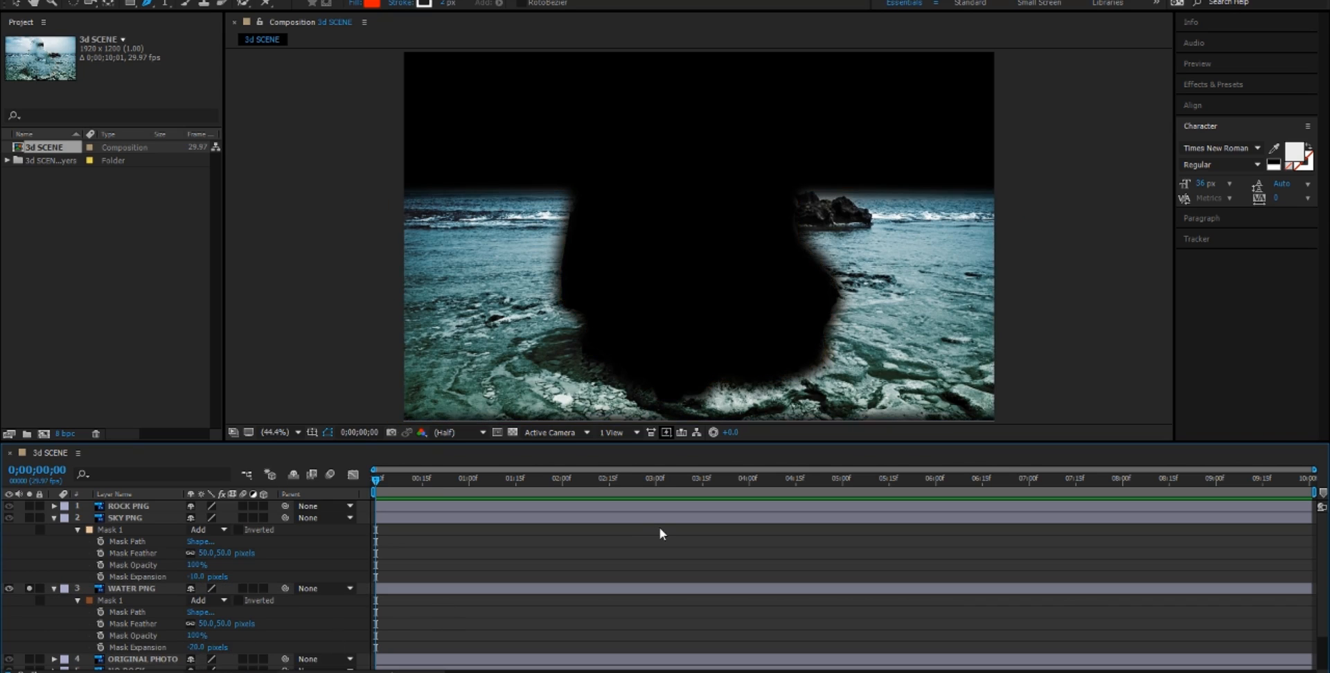
# Turn off the solo on WATER PNG and hide the ORIGINAL PHOTO layer.
pyautogui.click(50, 530)
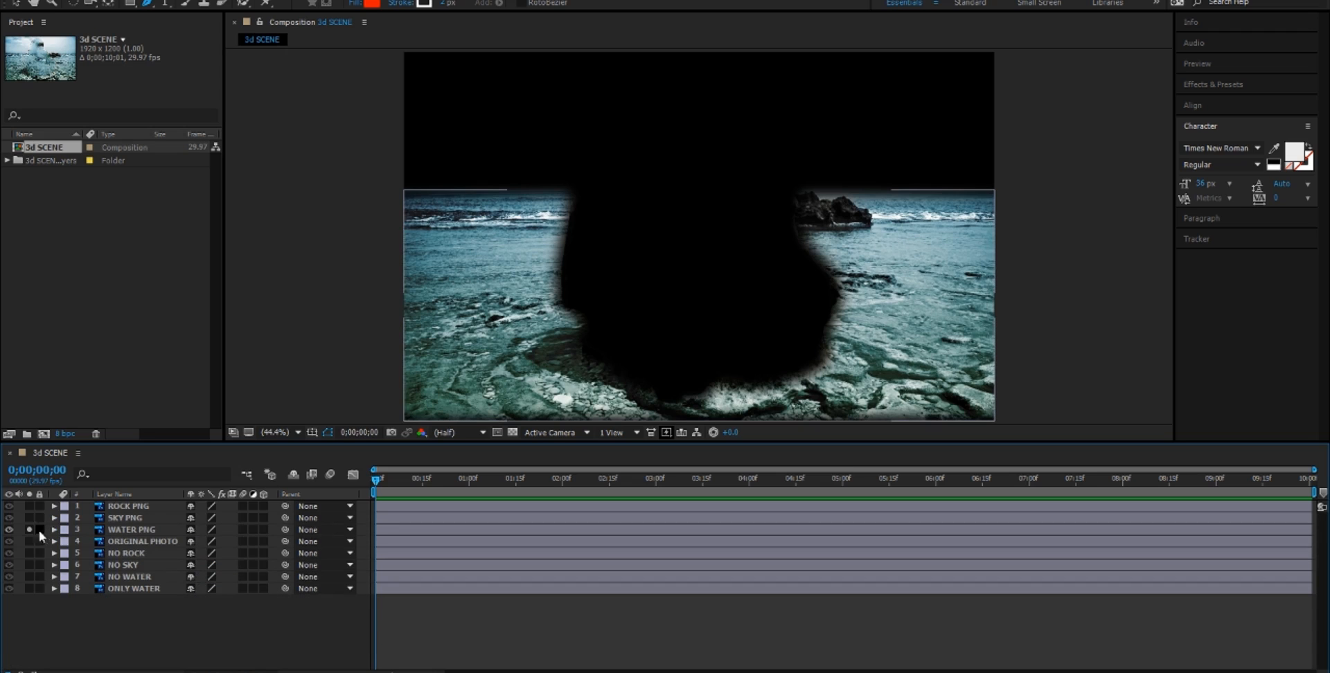
pyautogui.click(31, 531)
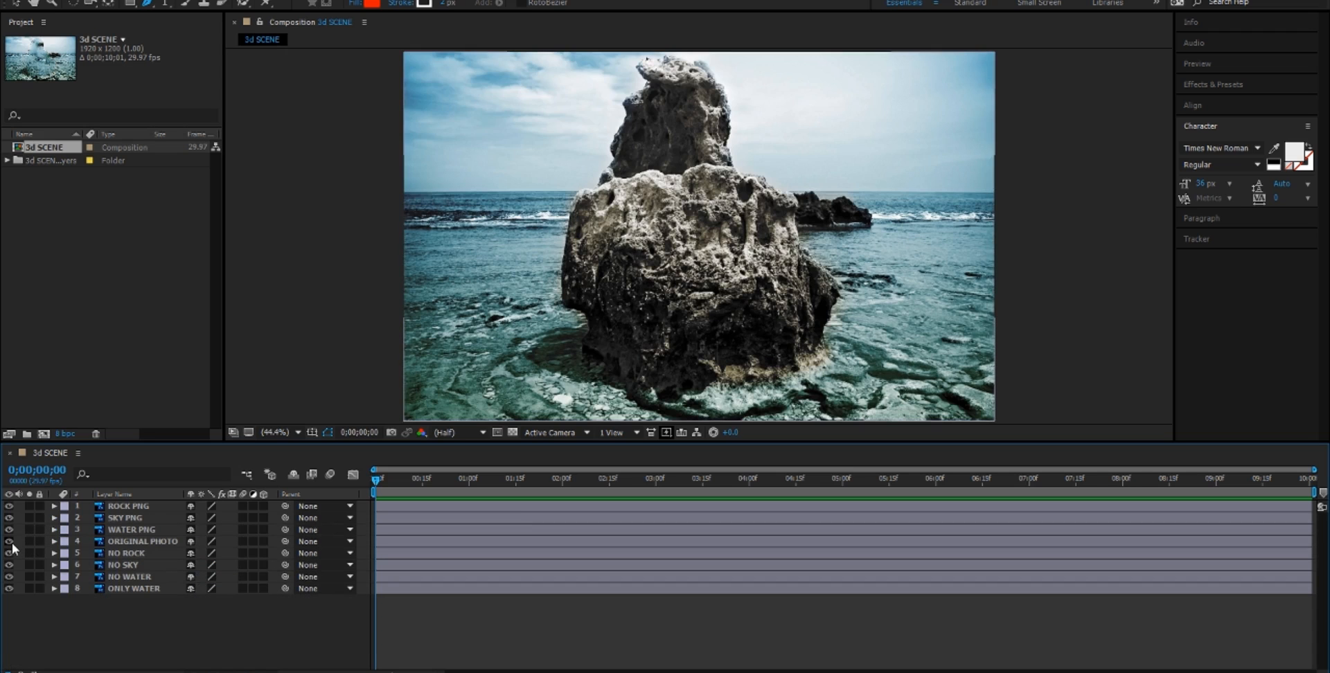
pyautogui.click(9, 542)
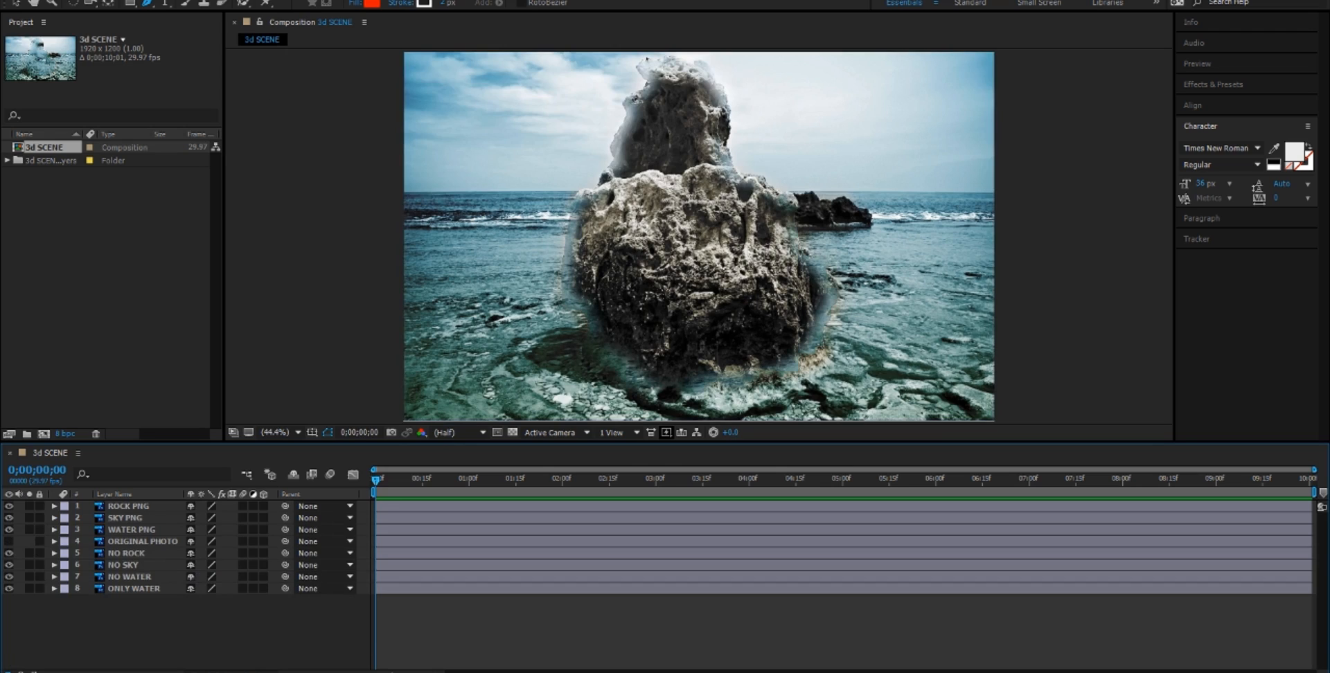
# Make all the photo layers, from ROCK PNG down to ONLY WATER, 3D layers.
pyautogui.press('v')
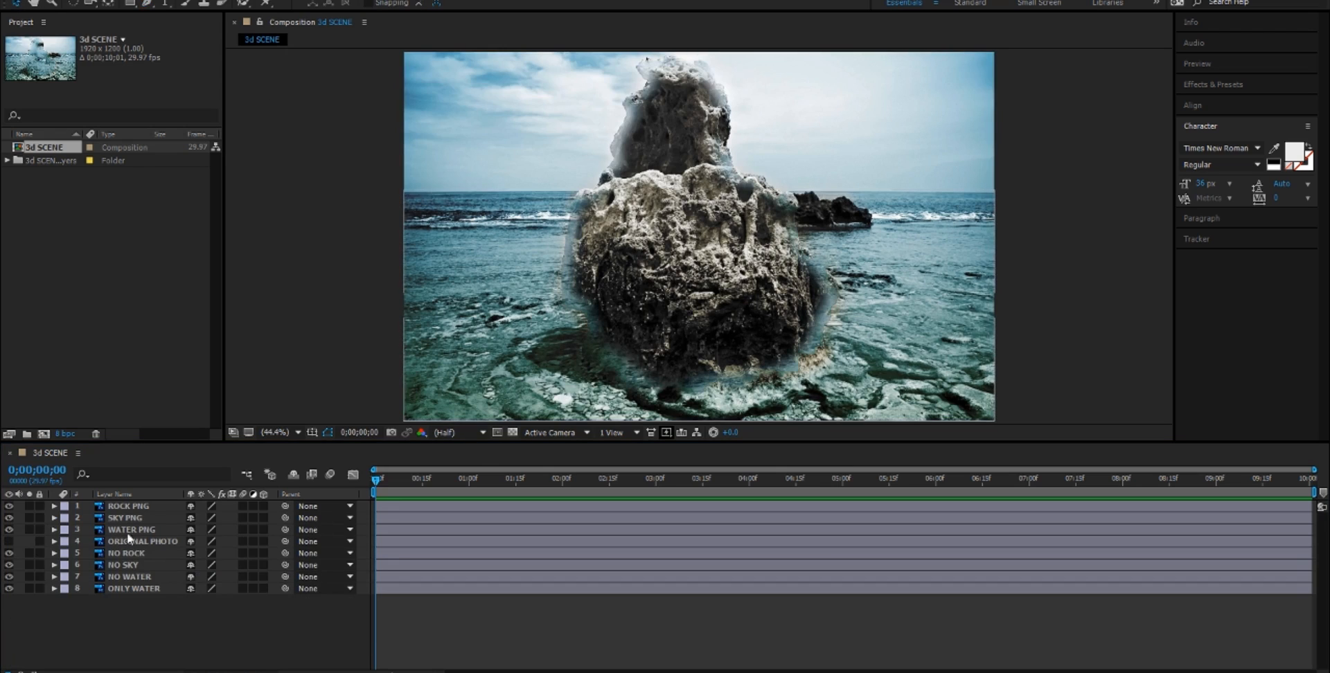
pyautogui.click(263, 507)
pyautogui.moveTo(268, 575); pyautogui.dragTo(269, 589)
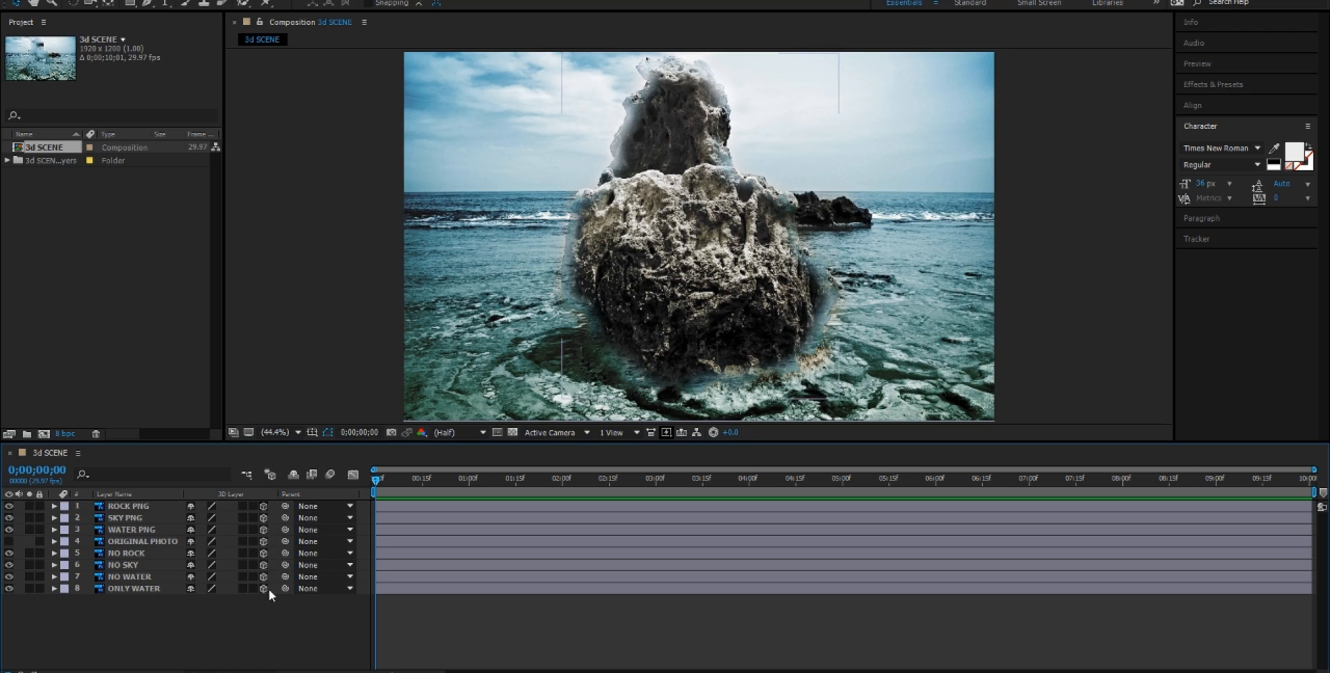
# Create a two-node camera with the 50mm preset.
pyautogui.rightClick(311, 600)
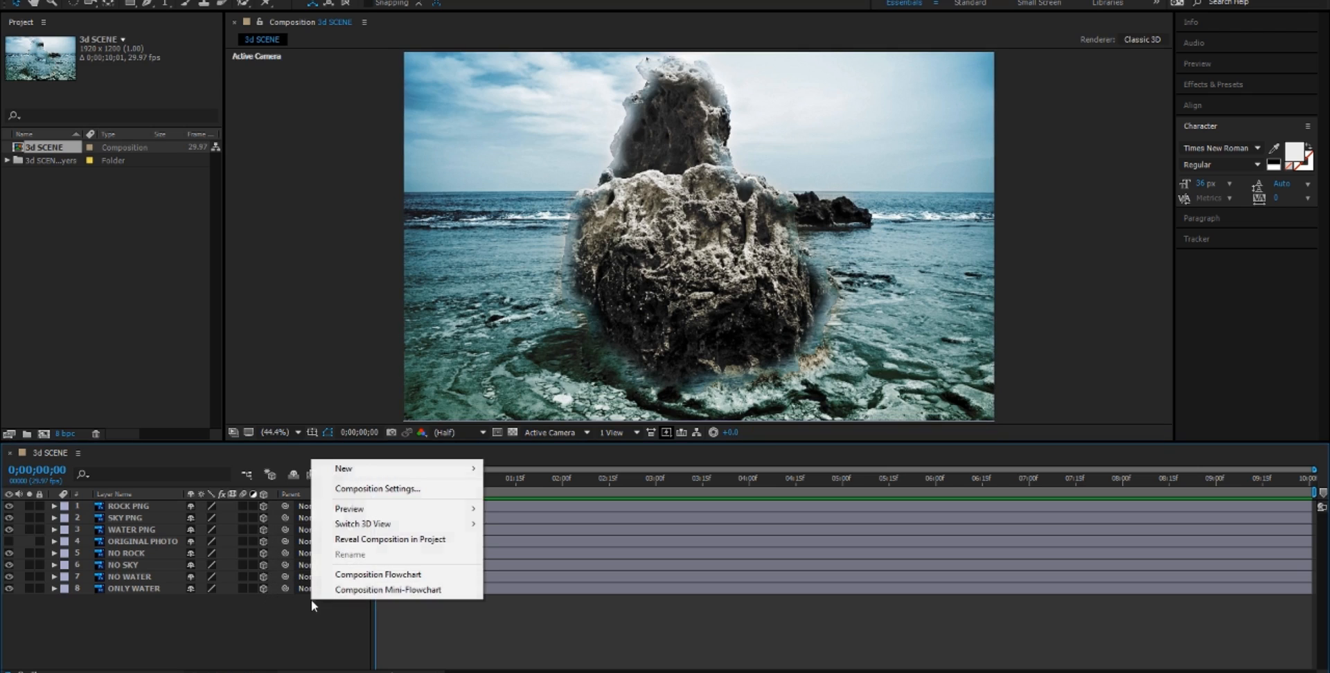
pyautogui.moveTo(361, 469)
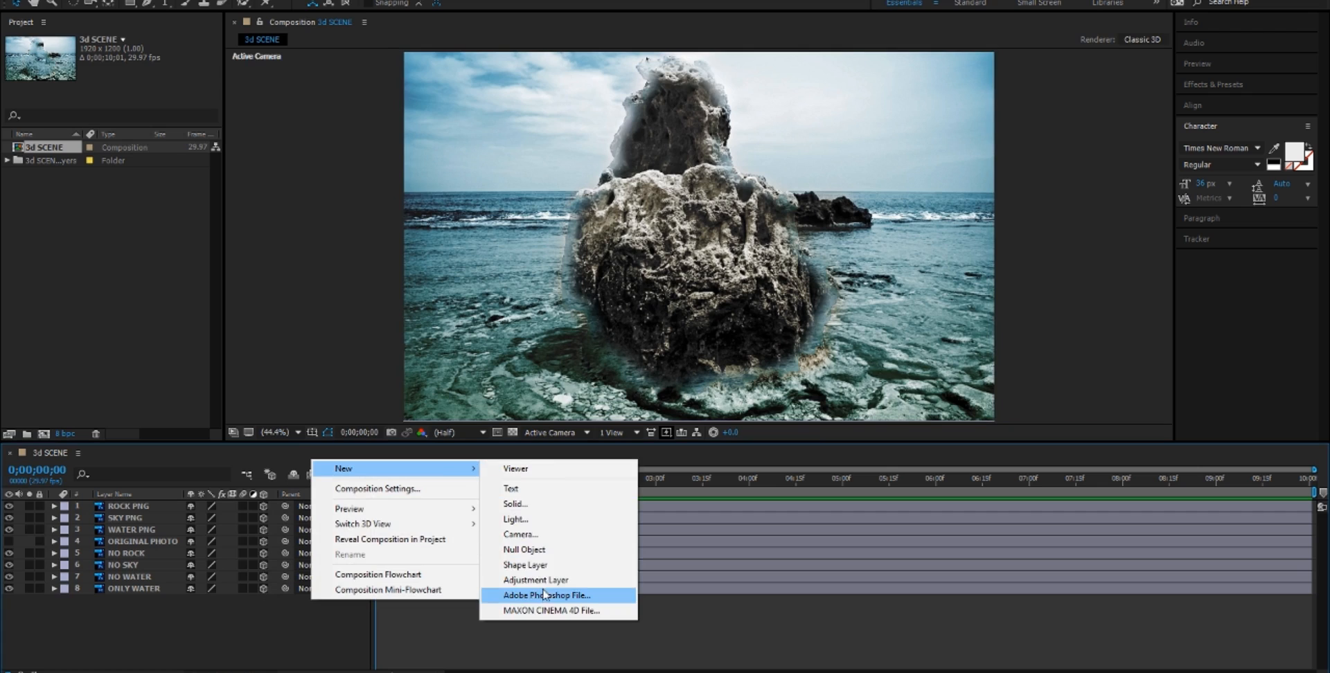
pyautogui.click(538, 539)
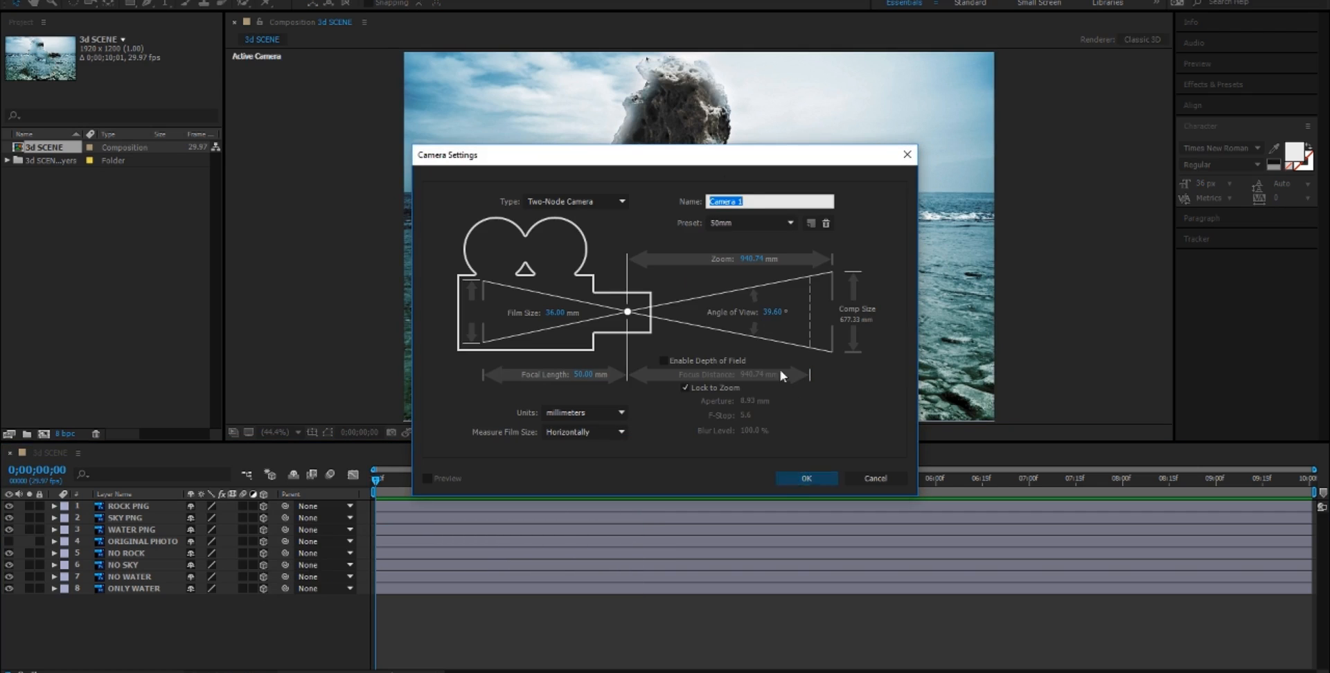
pyautogui.click(736, 228)
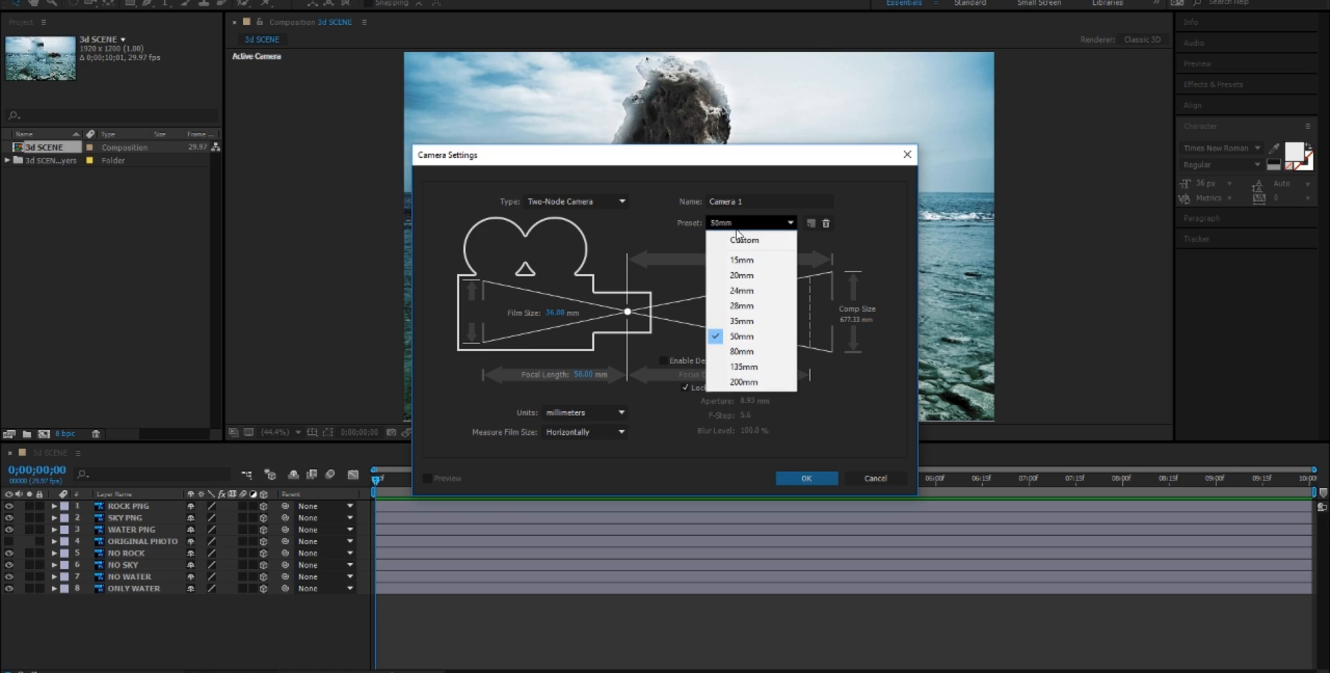
pyautogui.click(805, 483)
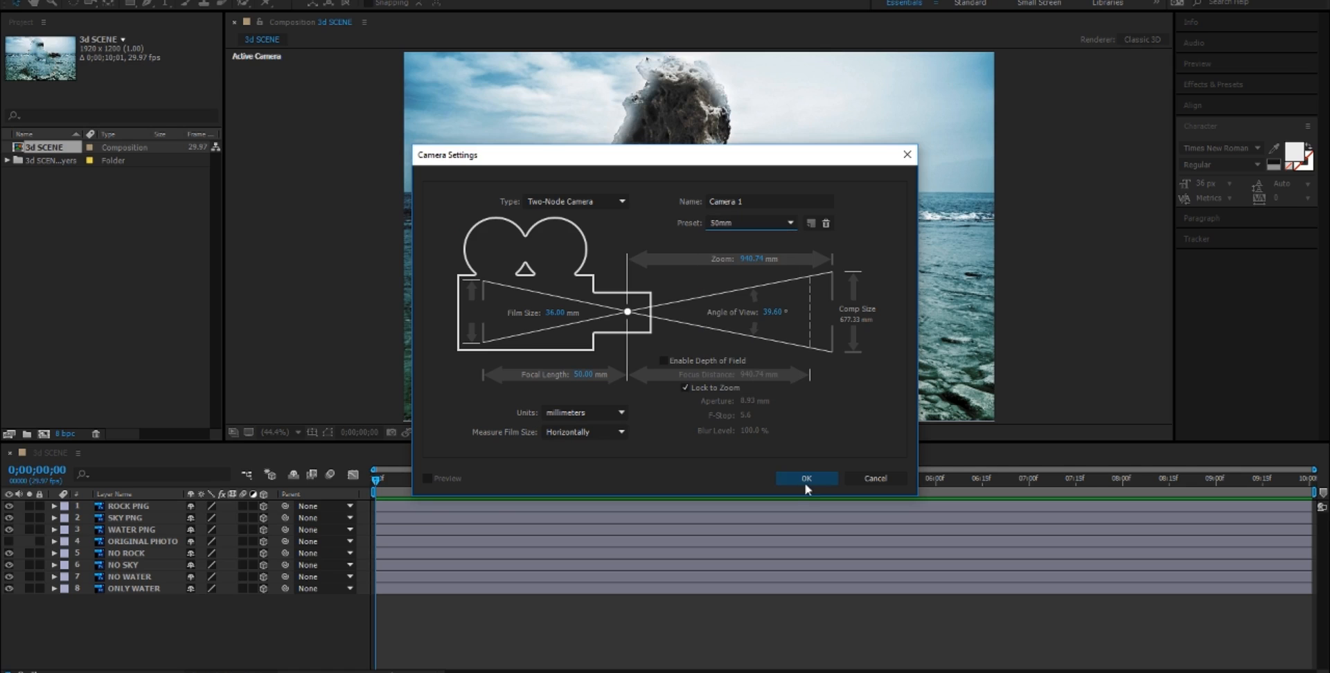
# Add a 3D null object and parent Camera 1 to it.
pyautogui.rightClick(232, 651)
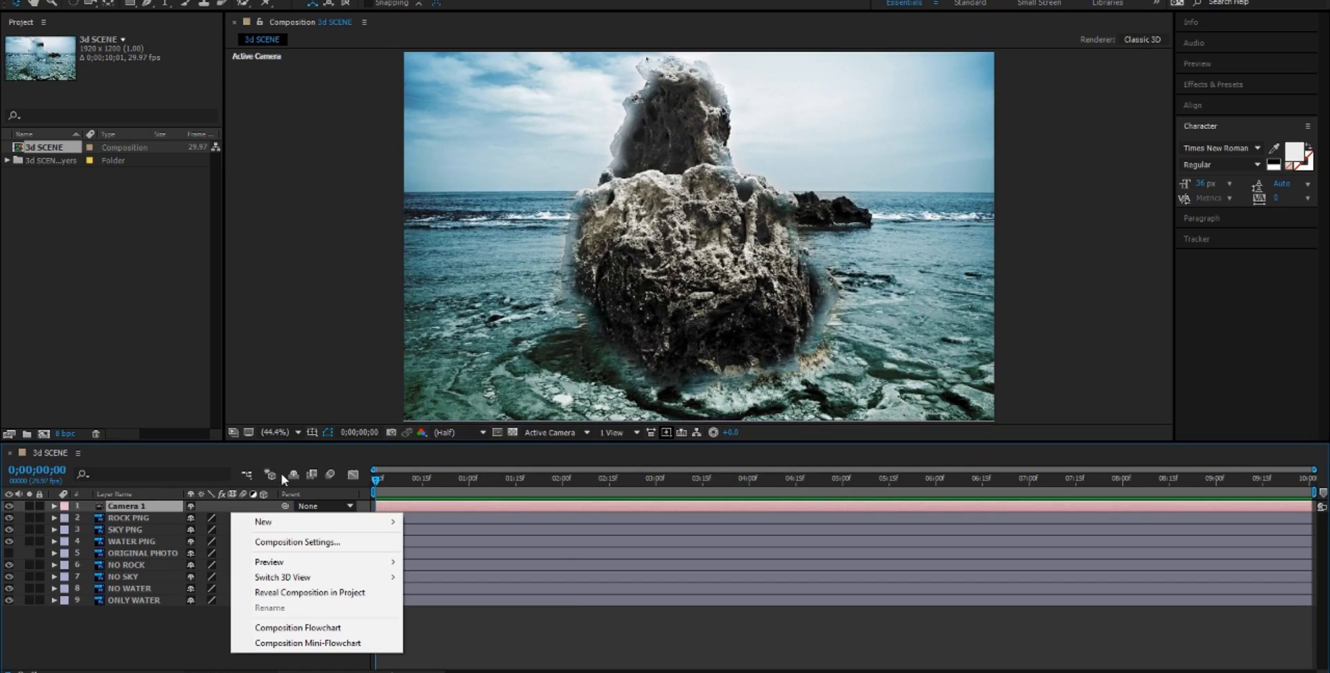
pyautogui.moveTo(298, 522)
pyautogui.click(450, 602)
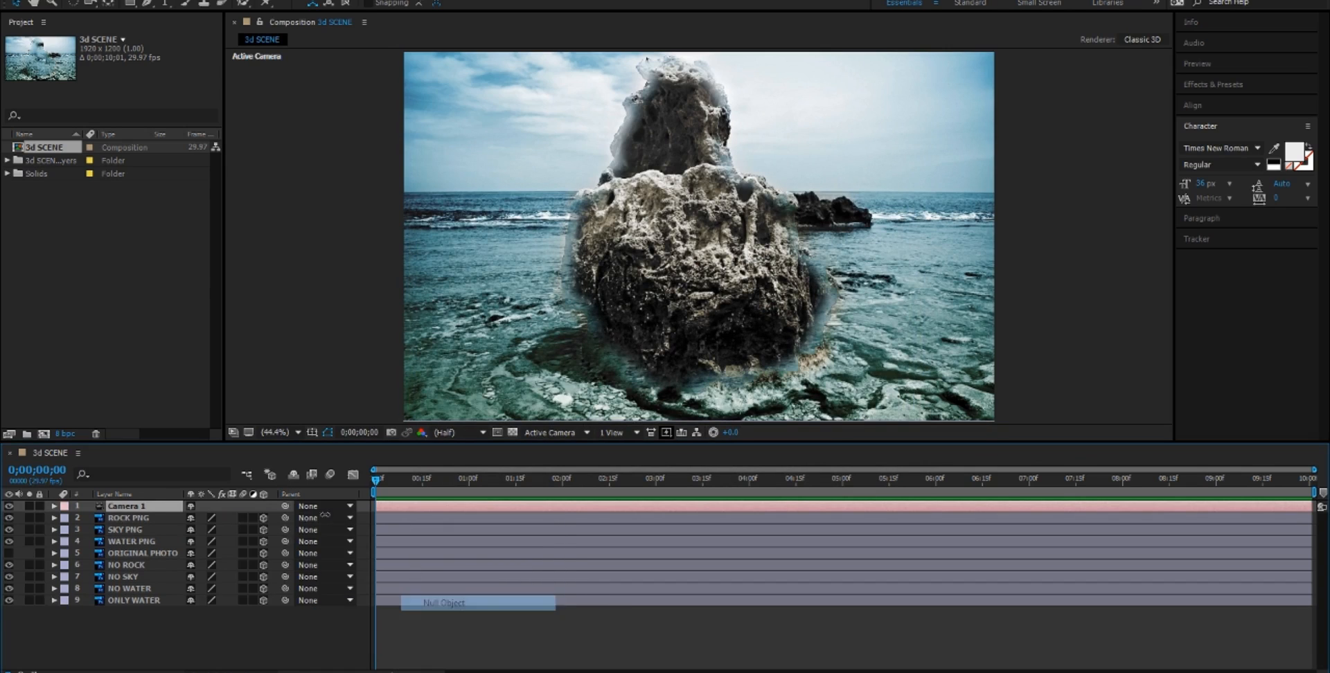
pyautogui.moveTo(284, 517); pyautogui.dragTo(165, 507)
pyautogui.click(263, 506)
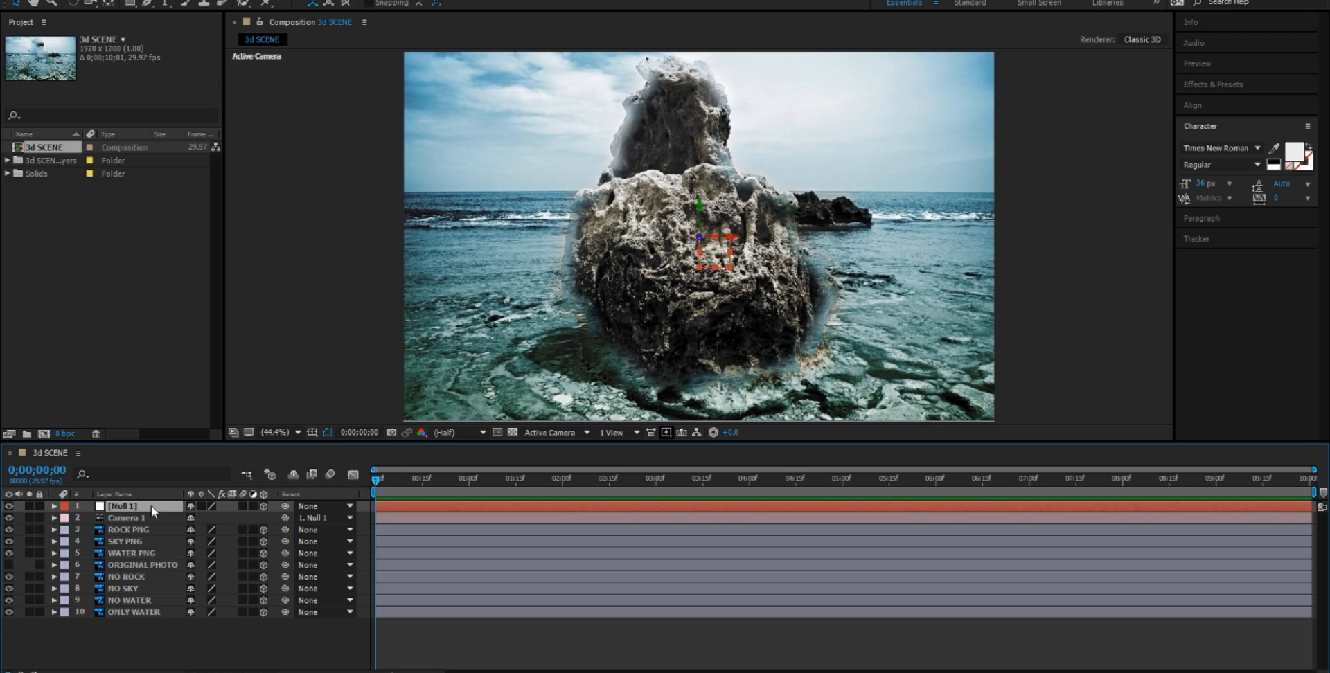
# Try moving the null to a Z position of 590 to test the camera move, and undo it.
pyautogui.press('p')
pyautogui.moveTo(233, 518); pyautogui.dragTo(648, 532)
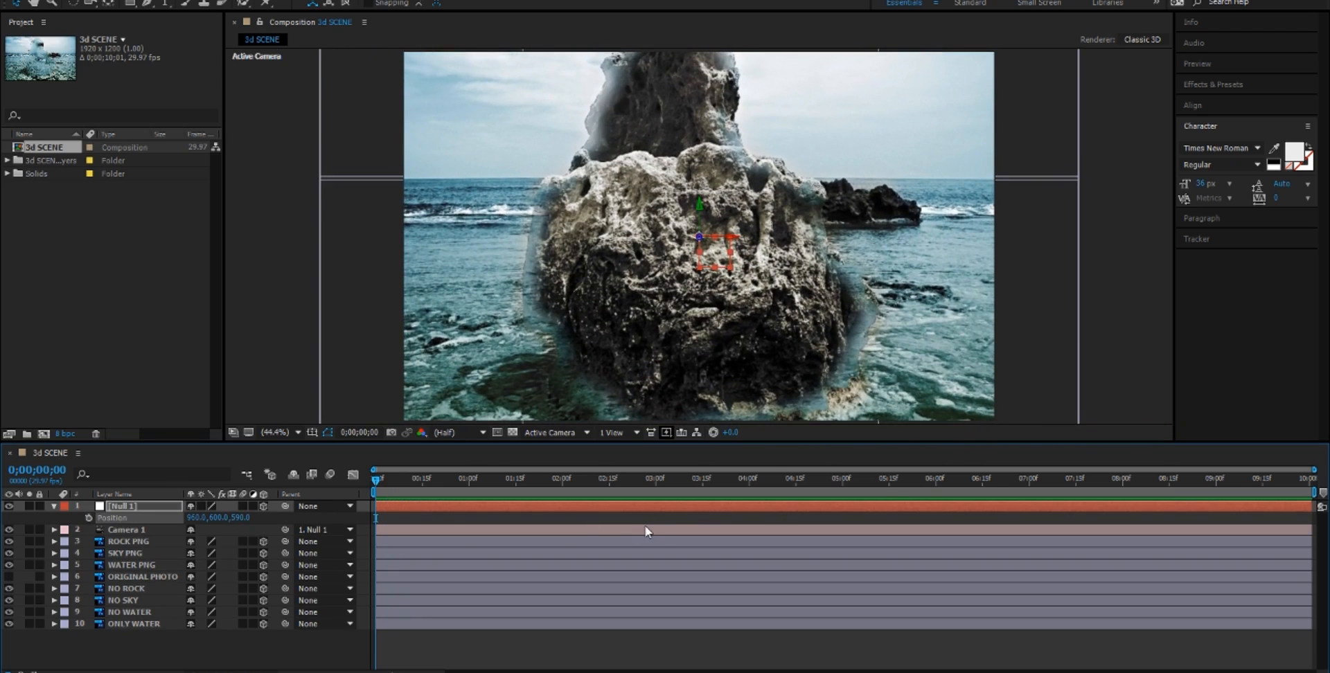
pyautogui.hotkey('ctrl', 'z')
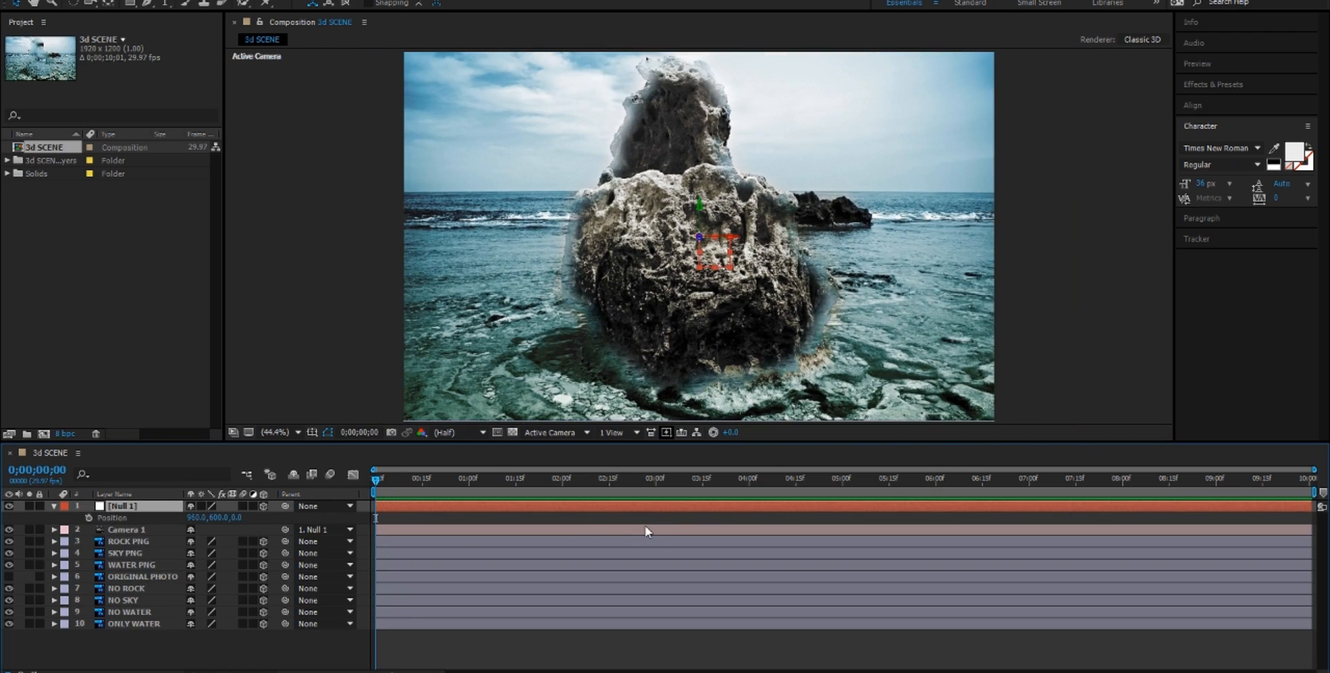
# Bring the ROCK PNG layer closer to the camera with a Z position of -500.
pyautogui.click(147, 547)
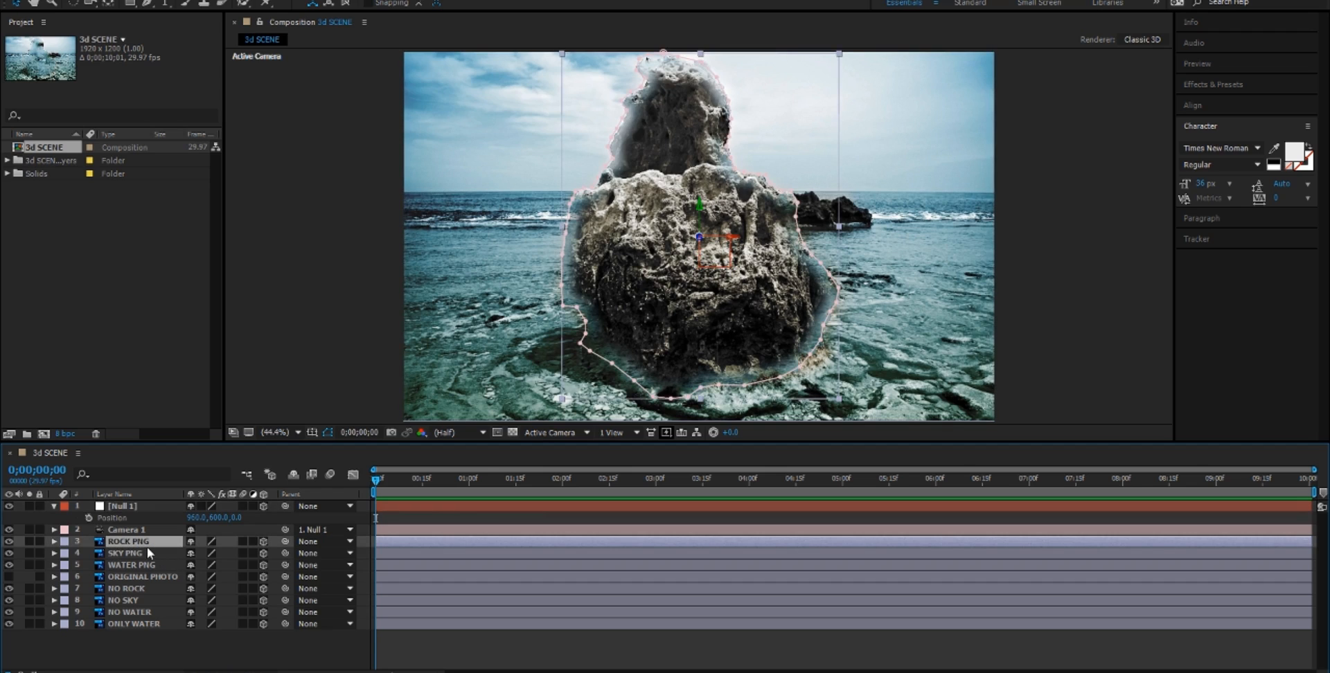
pyautogui.press('p')
pyautogui.moveTo(239, 553)
pyautogui.mouseDown()
pyautogui.moveTo(276, 550)
pyautogui.moveTo(219, 555)
pyautogui.moveTo(231, 555)
pyautogui.mouseUp()
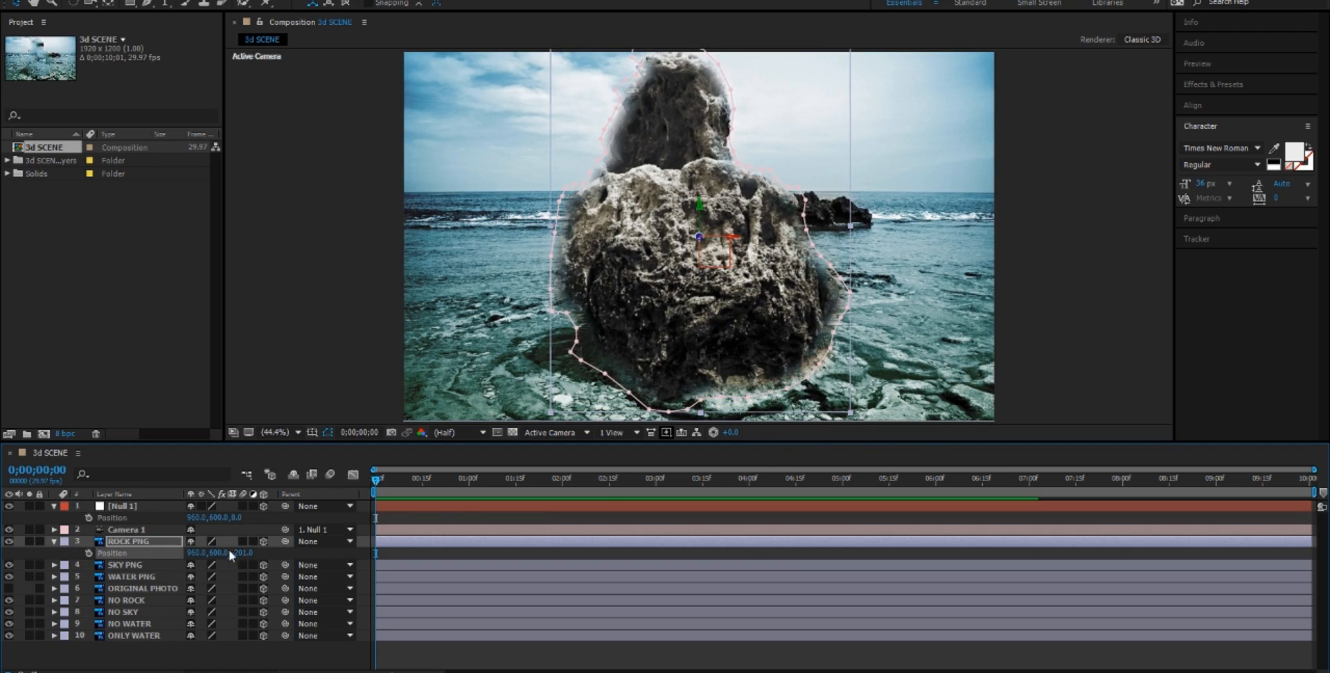
pyautogui.click(243, 553)
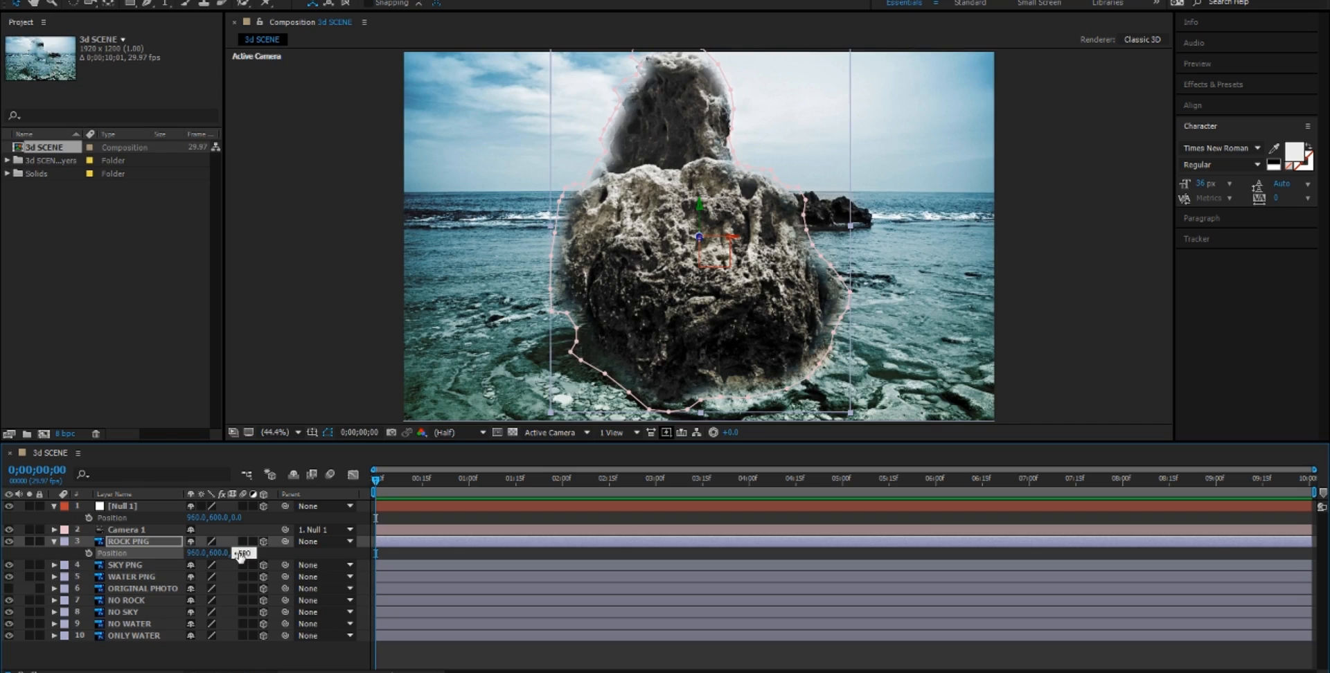
pyautogui.press('Return')
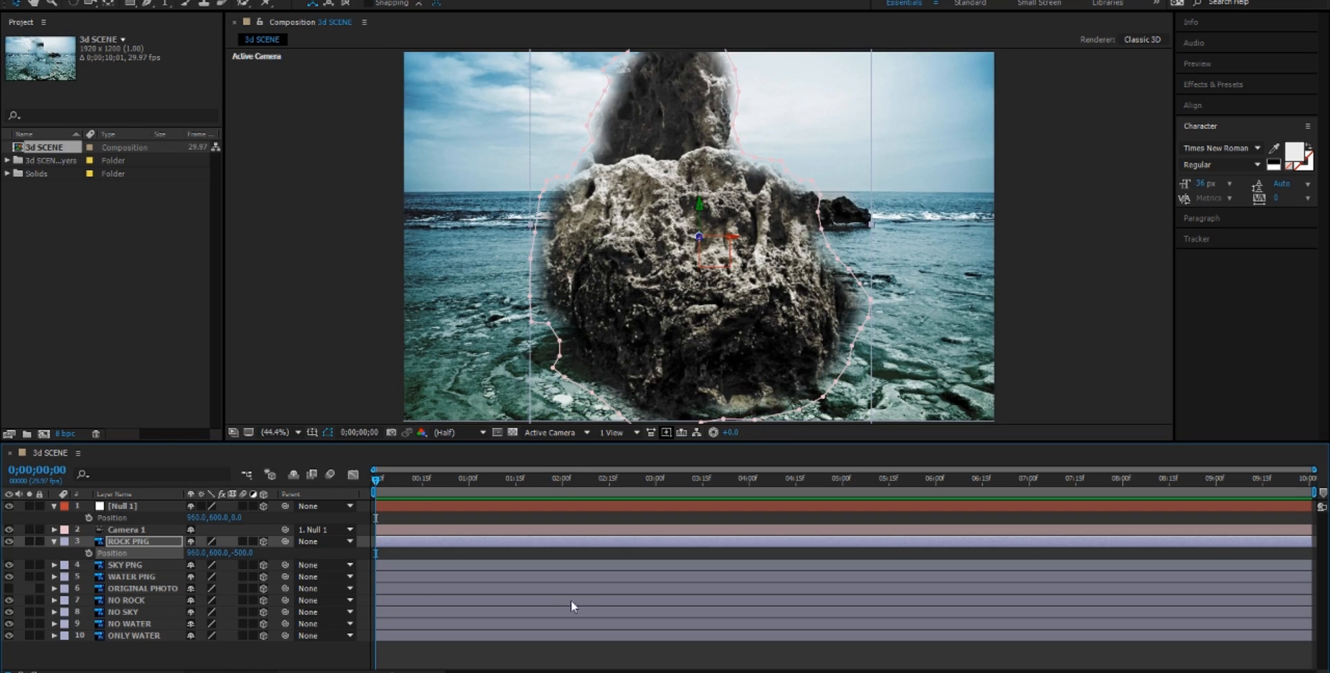
pyautogui.click(619, 649)
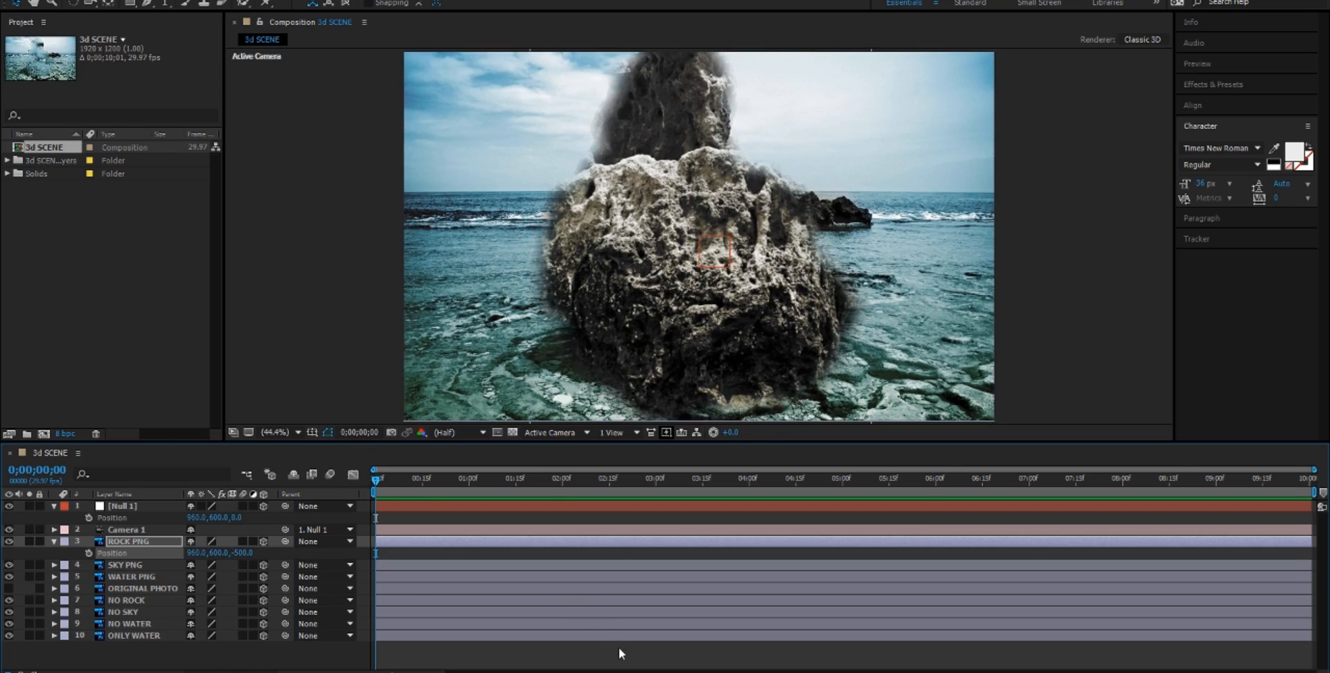
# Reveal the SKY PNG layer's position and move the WATER PNG layer above it in the layer stack.
pyautogui.click(116, 565)
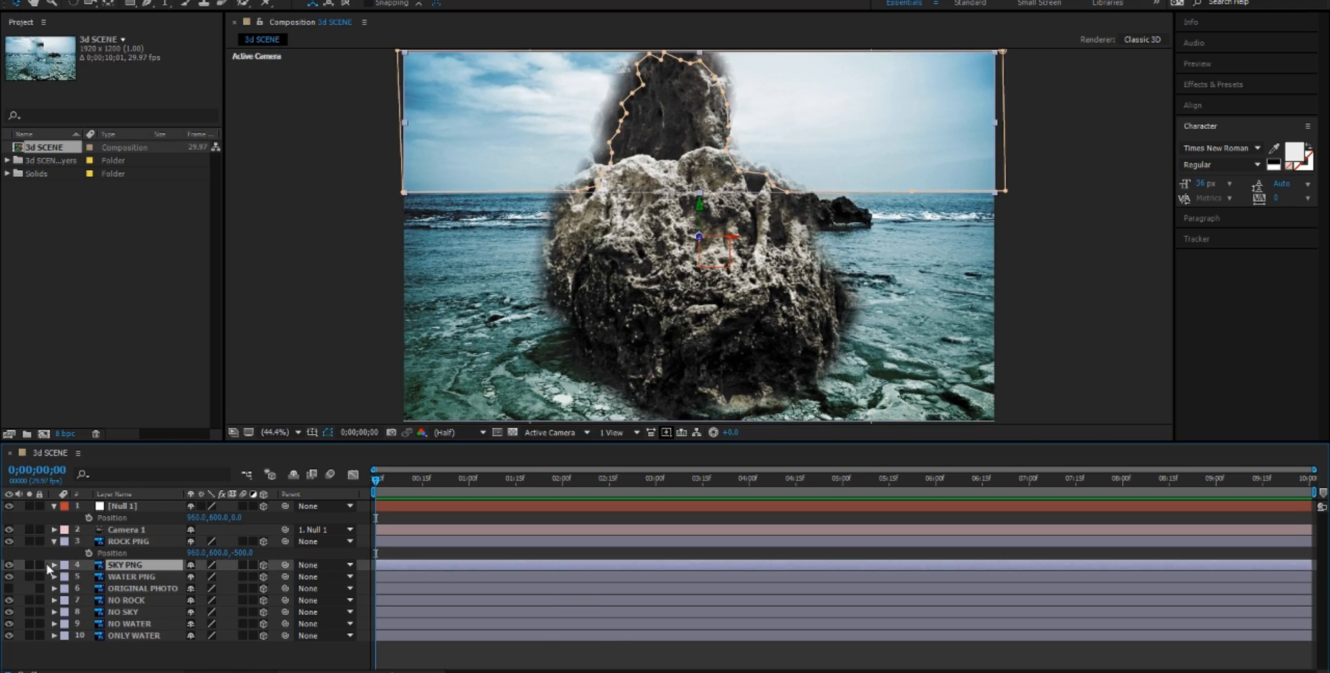
pyautogui.press('p')
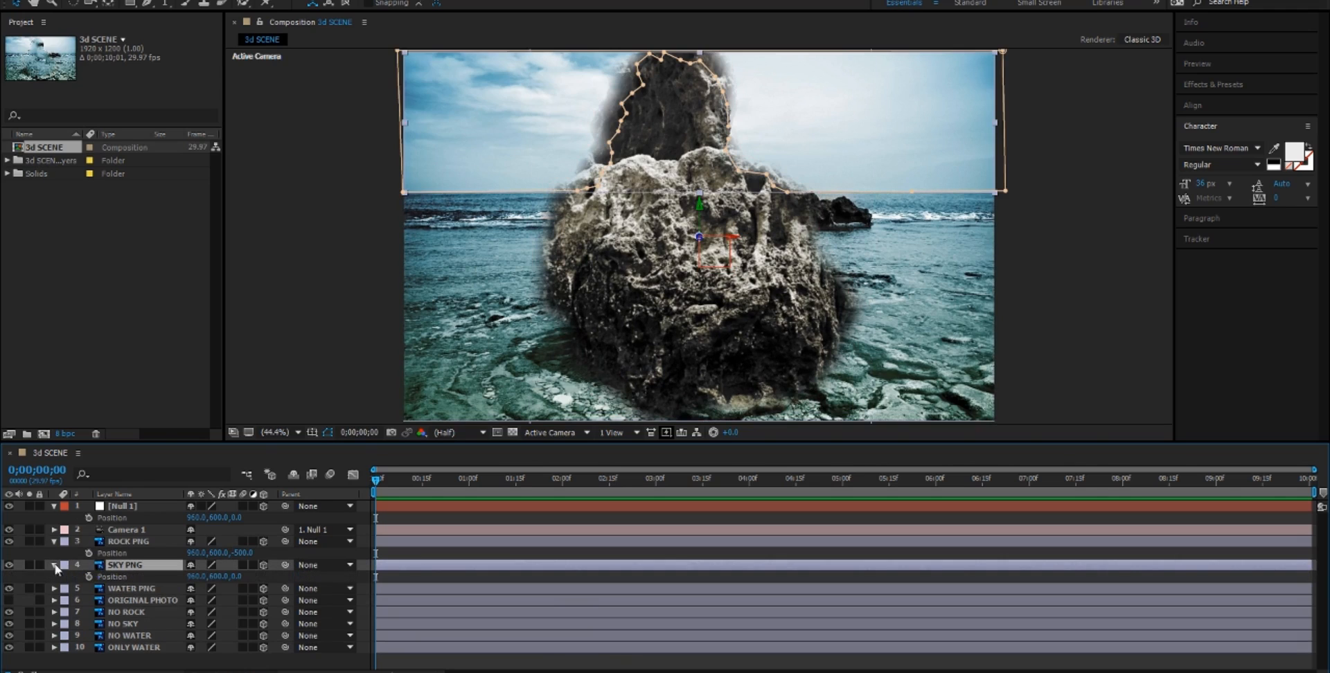
pyautogui.click(238, 577)
pyautogui.moveTo(121, 588); pyautogui.dragTo(118, 561)
# Push the SKY PNG layer back from the camera with a Z position of 500.
pyautogui.click(129, 578)
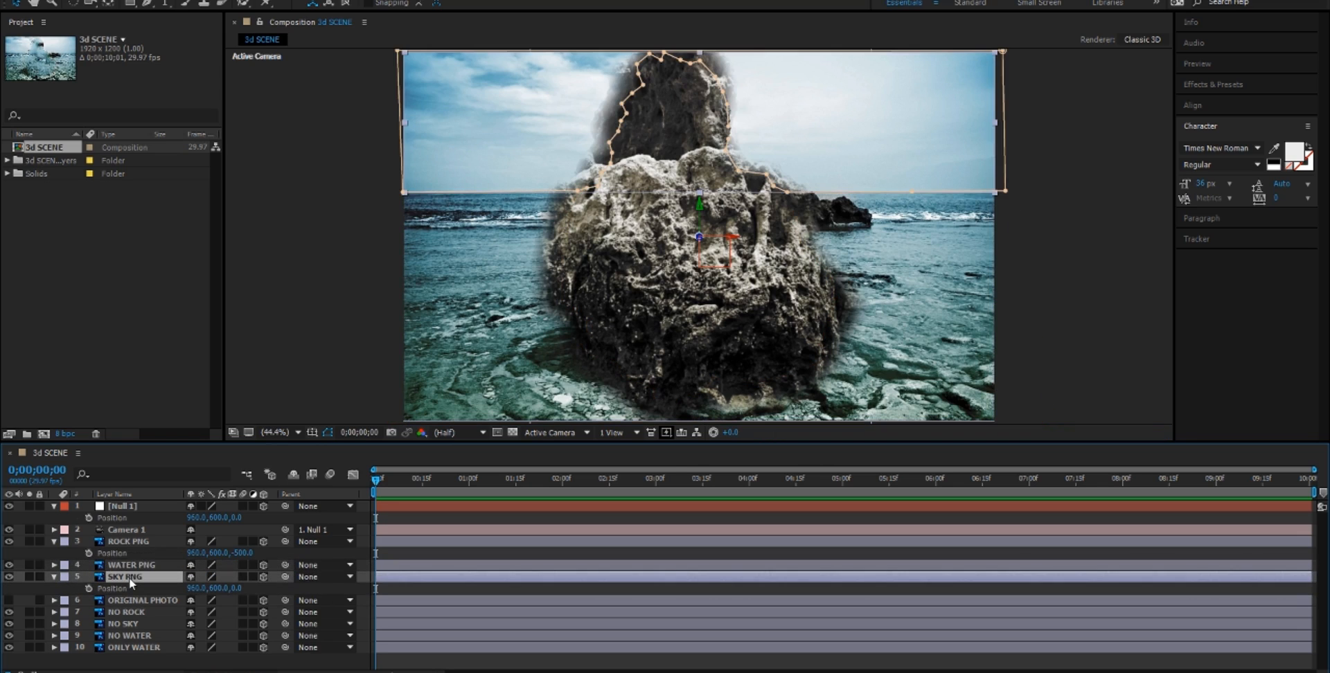
pyautogui.press('p')
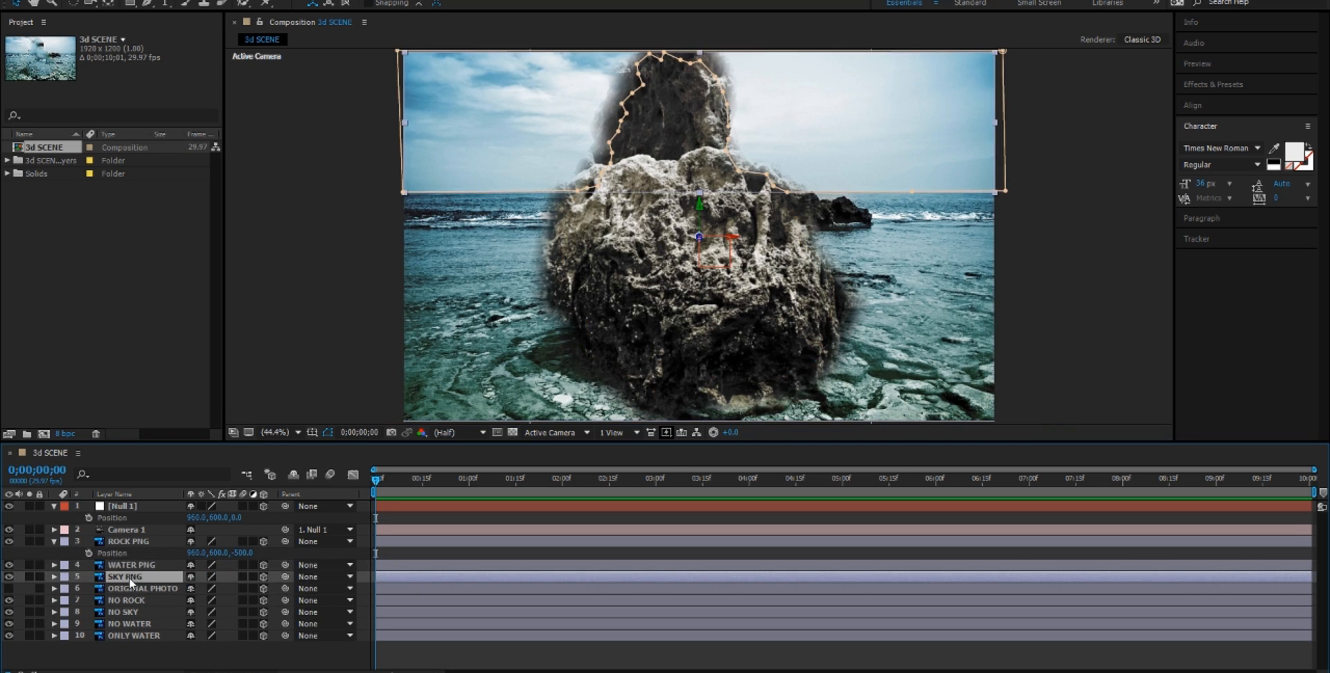
pyautogui.press('p')
pyautogui.write('50')
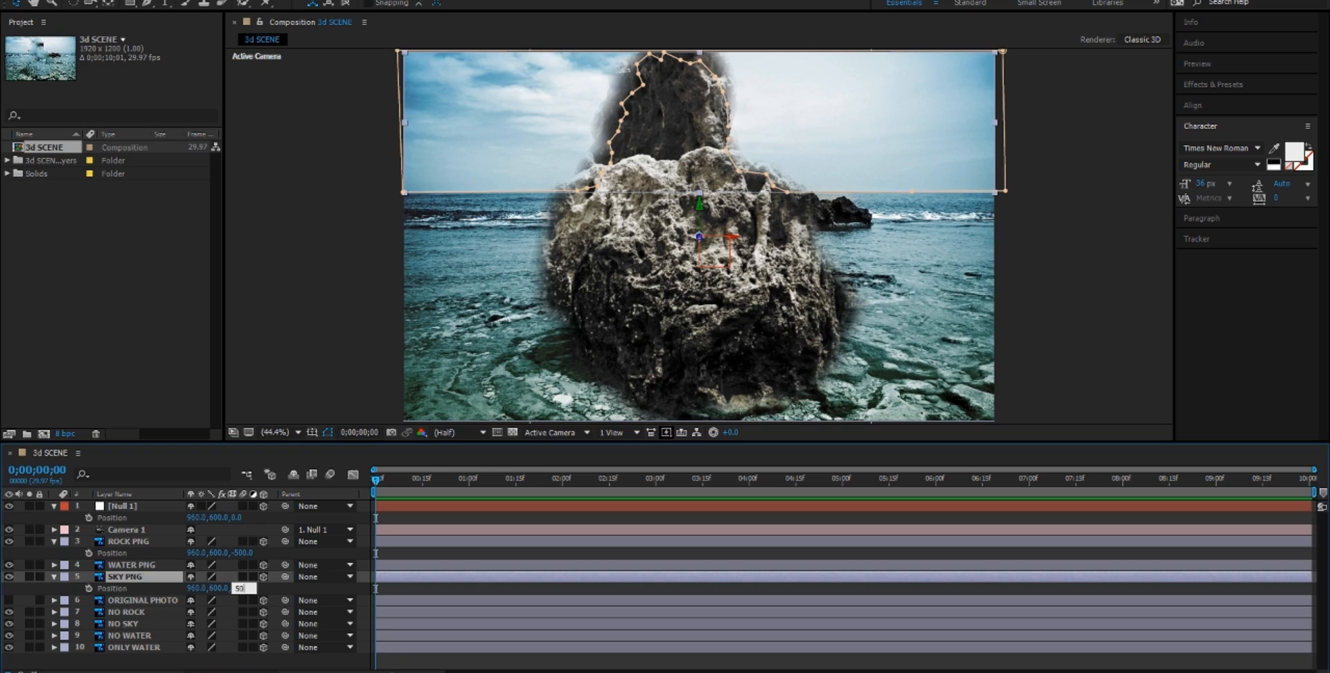
pyautogui.write('0')
pyautogui.press('Return')
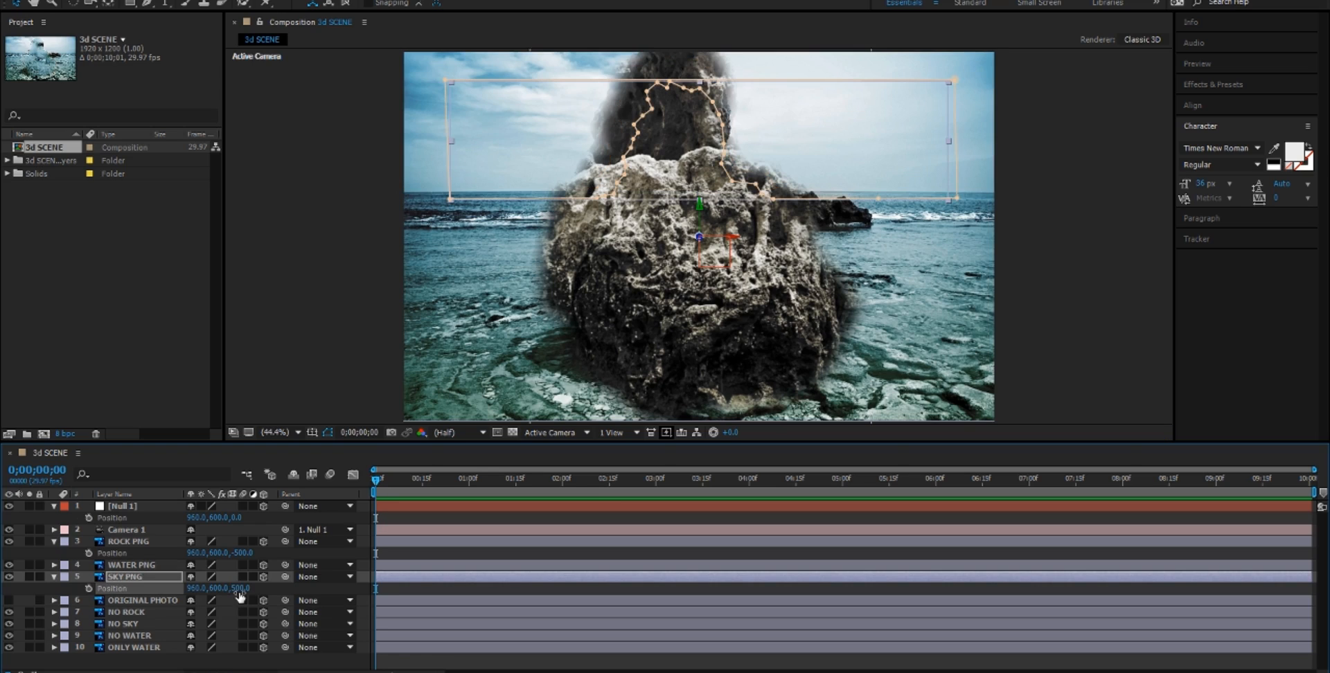
pyautogui.click(508, 554)
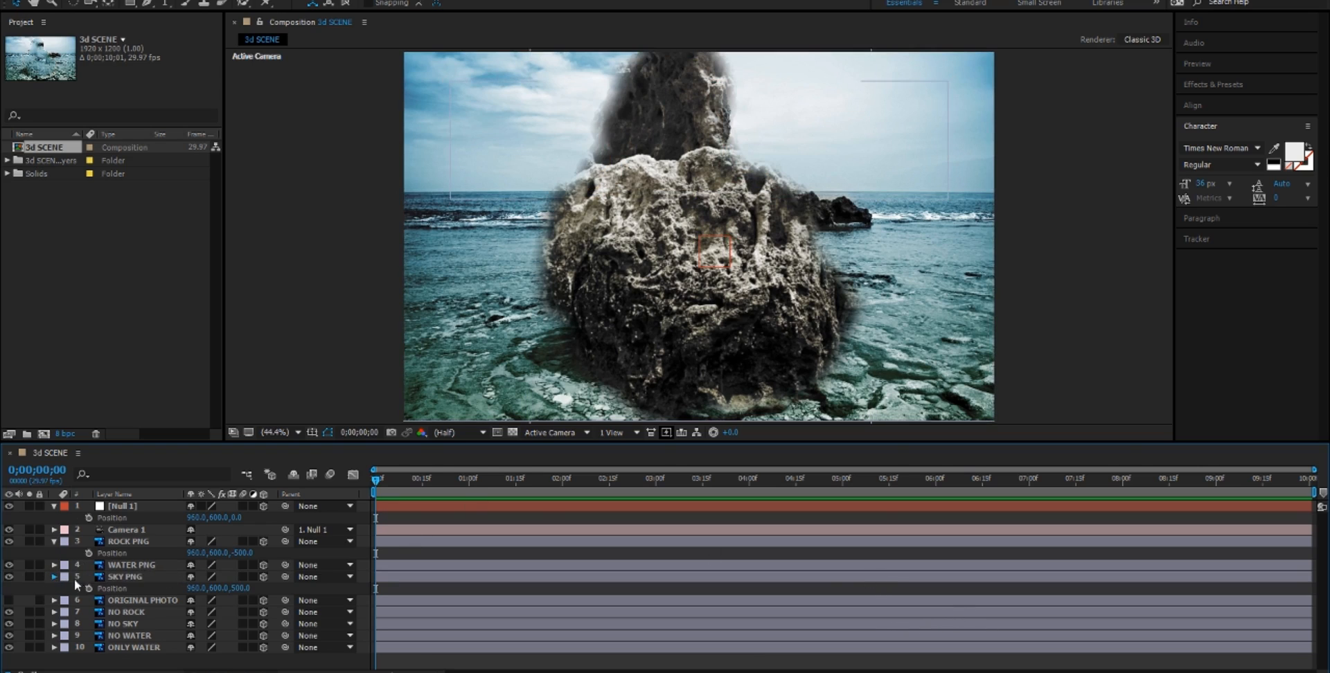
# Collapse the position properties of the SKY PNG, WATER PNG and ROCK PNG layers.
pyautogui.click(54, 577)
pyautogui.click(138, 567)
pyautogui.press('p')
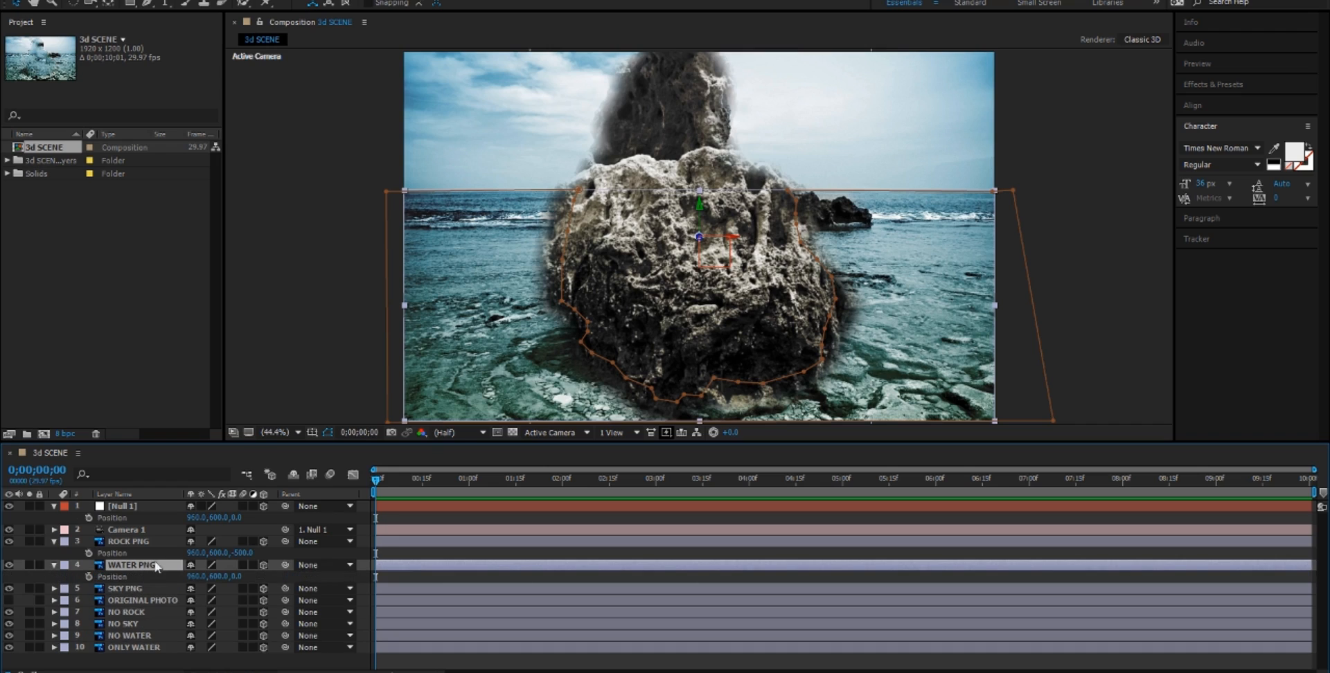
pyautogui.press('p')
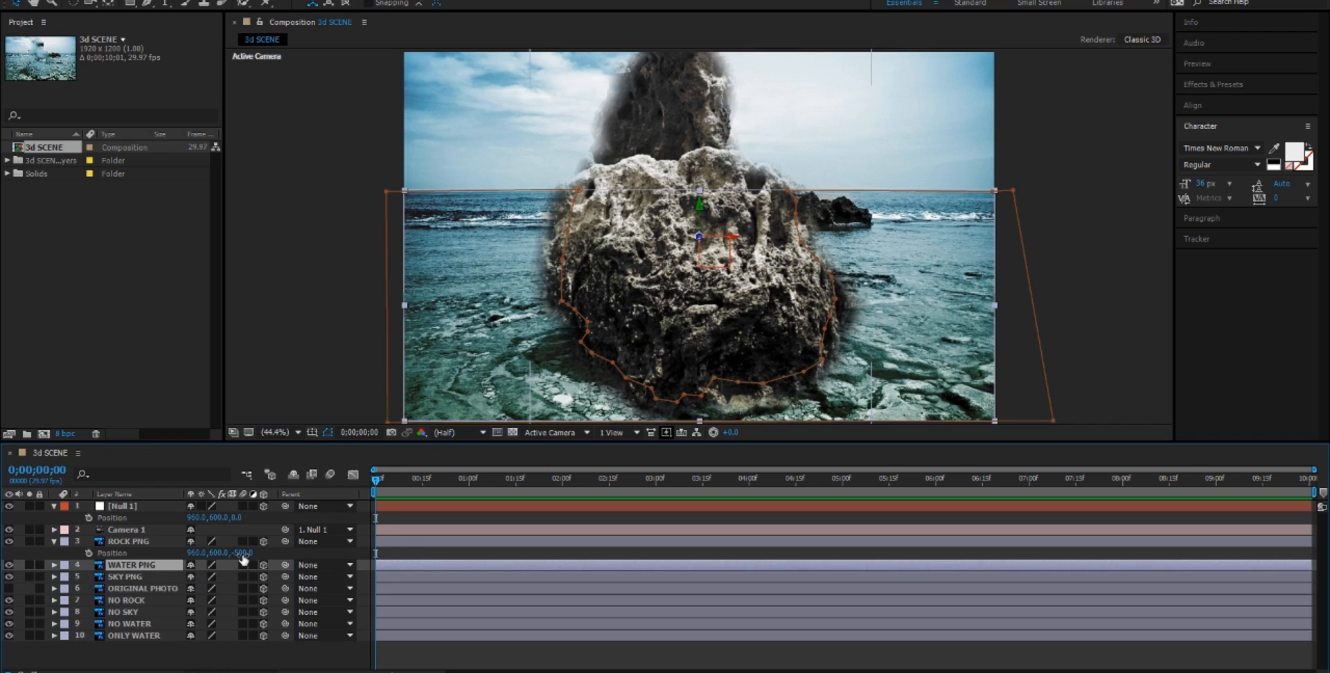
pyautogui.click(54, 543)
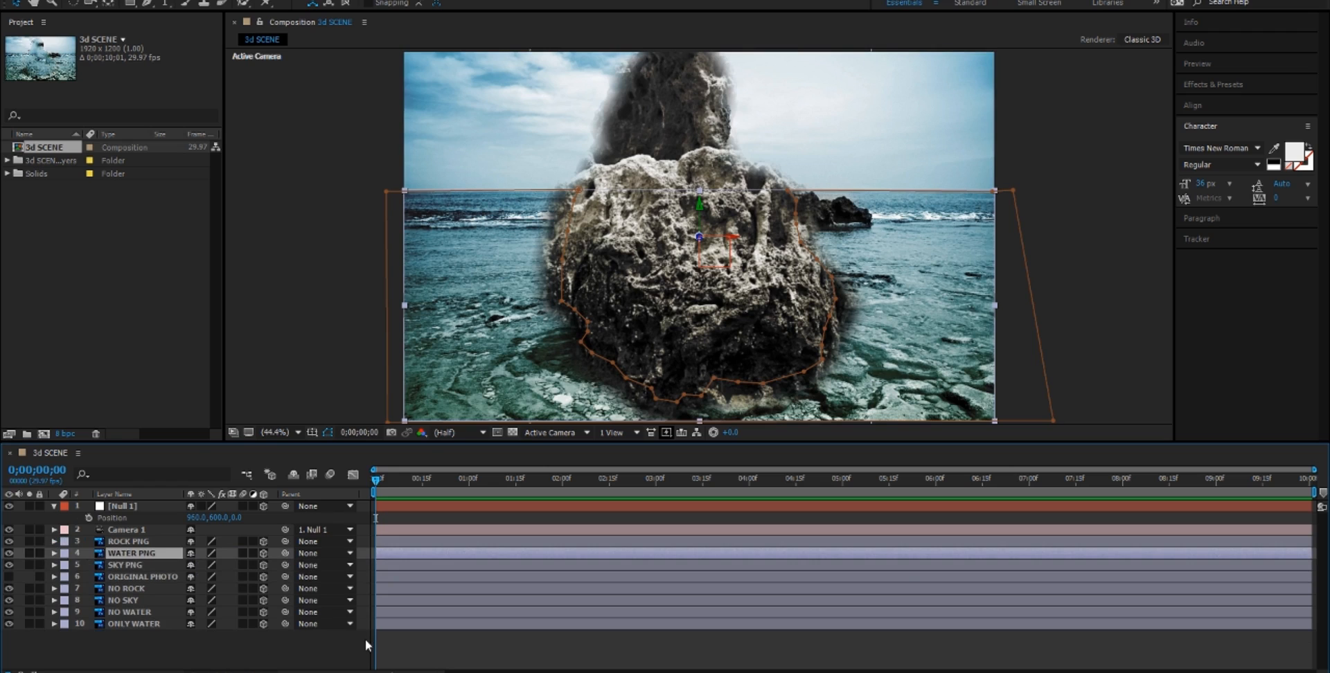
pyautogui.click(364, 641)
# Set the null's starting position to 1039 in X and 50 in Z.
pyautogui.moveTo(236, 518); pyautogui.dragTo(139, 530)
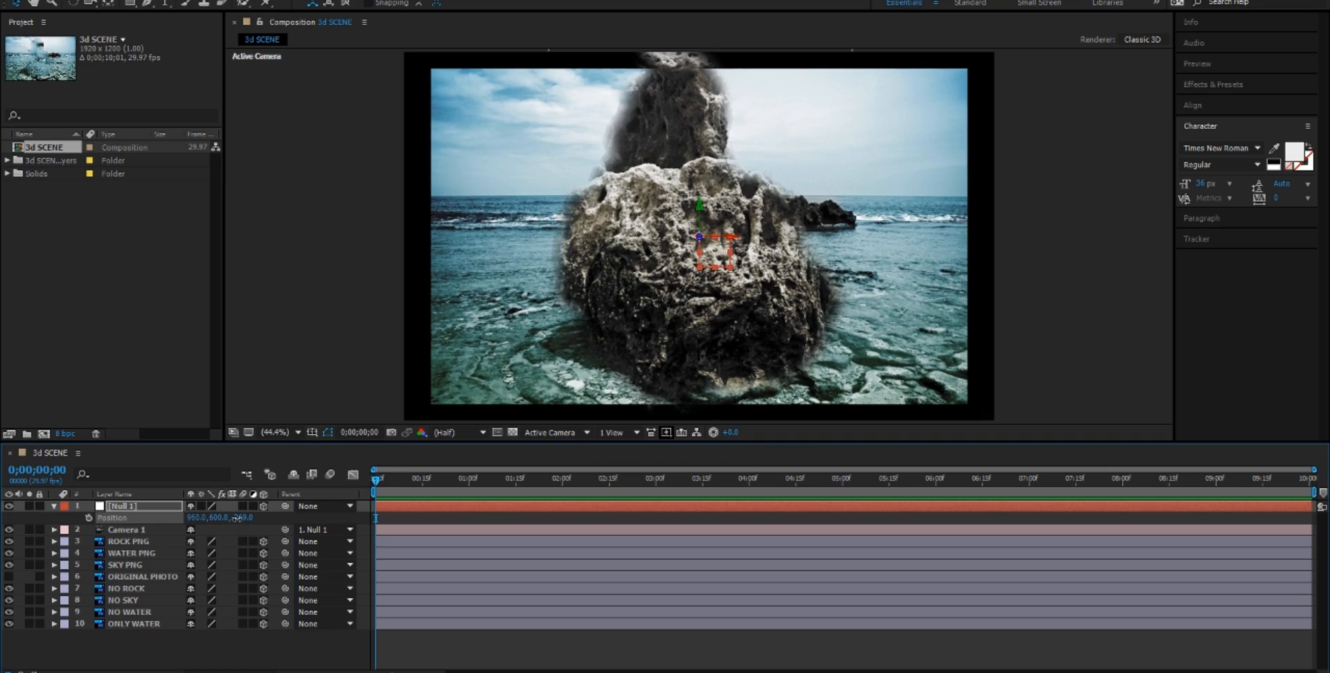
pyautogui.click(286, 648)
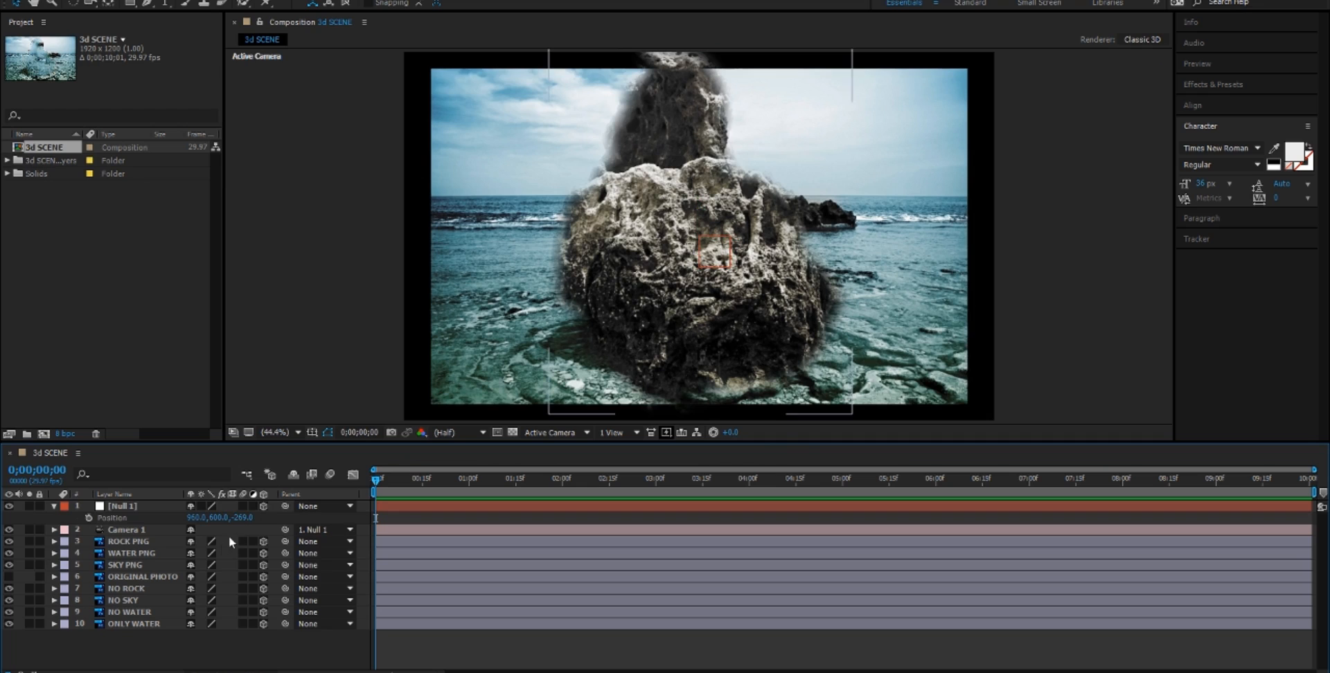
pyautogui.moveTo(242, 527); pyautogui.dragTo(385, 511)
pyautogui.click(241, 518)
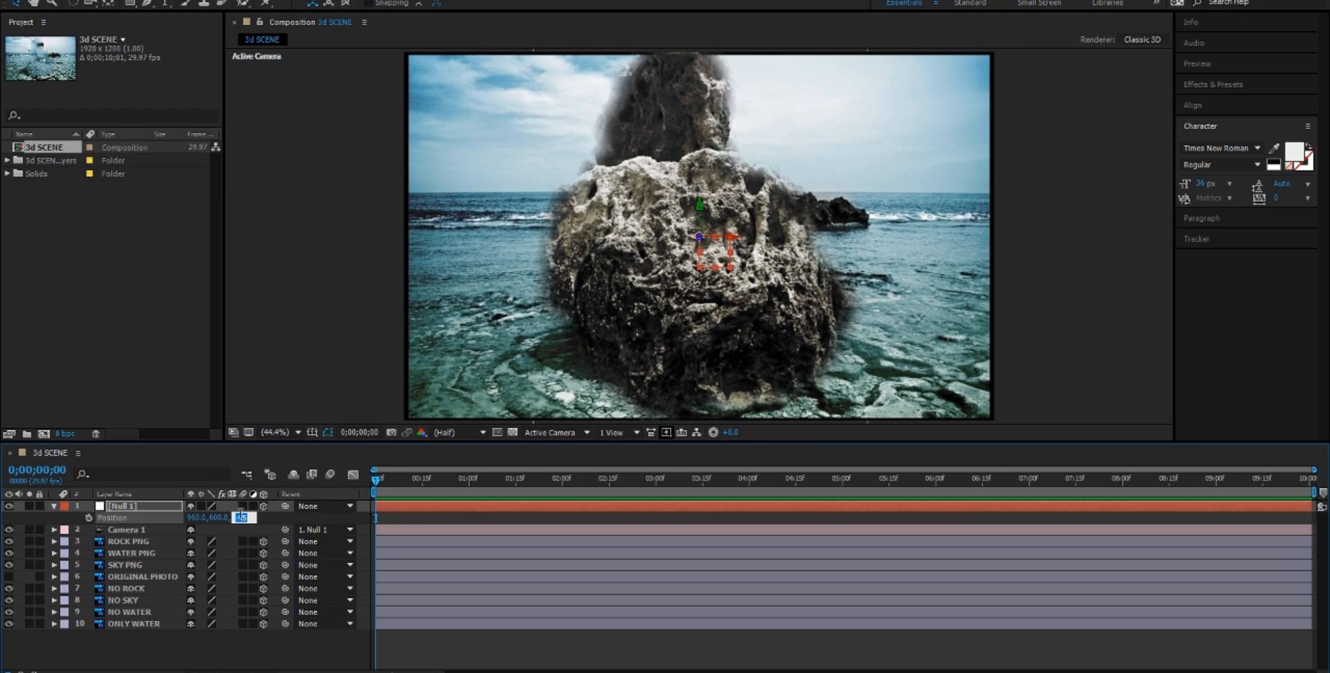
pyautogui.press('Return')
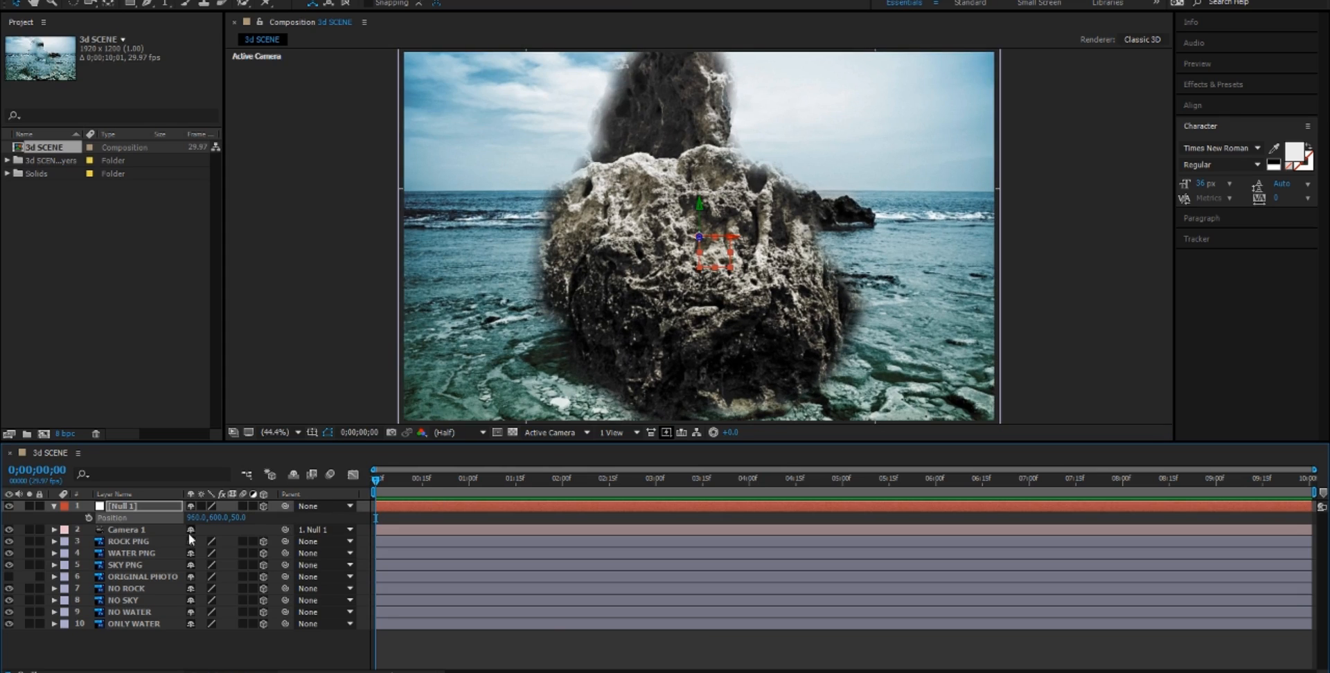
pyautogui.moveTo(206, 517); pyautogui.dragTo(251, 518)
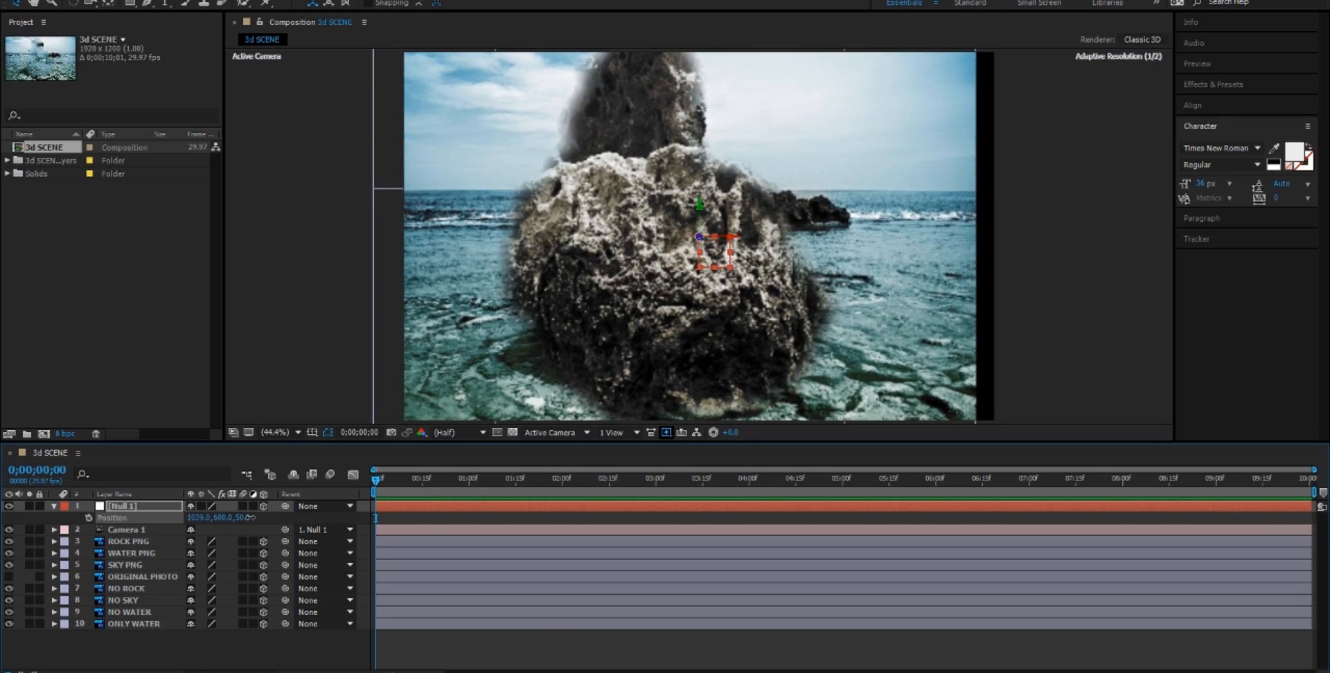
# Tilt the null with an X rotation of 5°, a Y rotation of -5° and a Z rotation of -5°.
pyautogui.press('r')
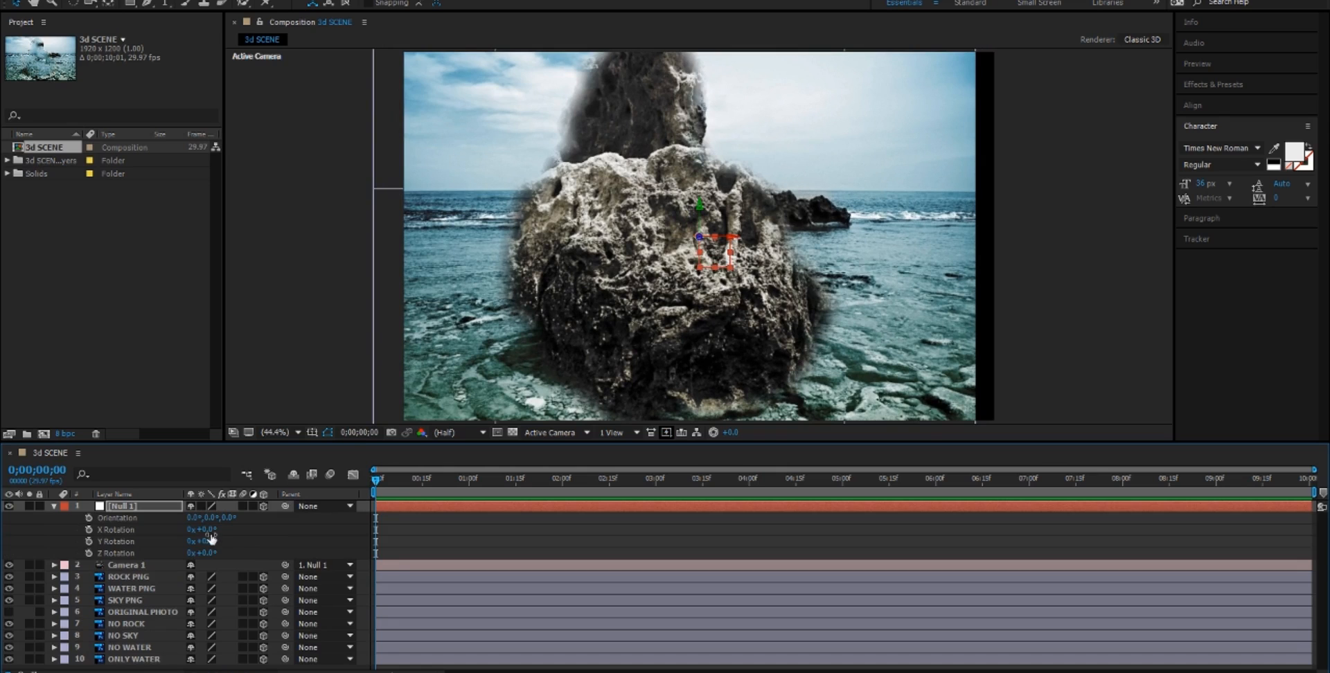
pyautogui.moveTo(208, 530); pyautogui.dragTo(204, 531)
pyautogui.press('F2')
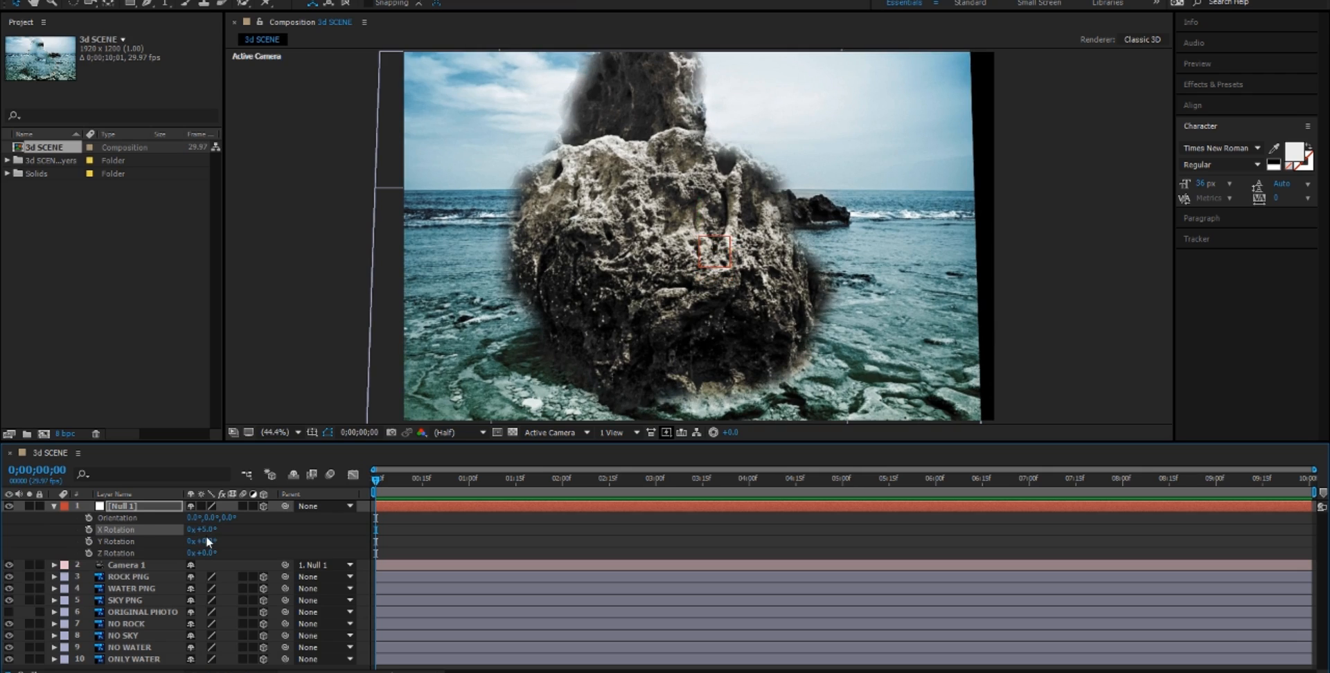
pyautogui.click(207, 541)
pyautogui.write('-9')
pyautogui.press('Return')
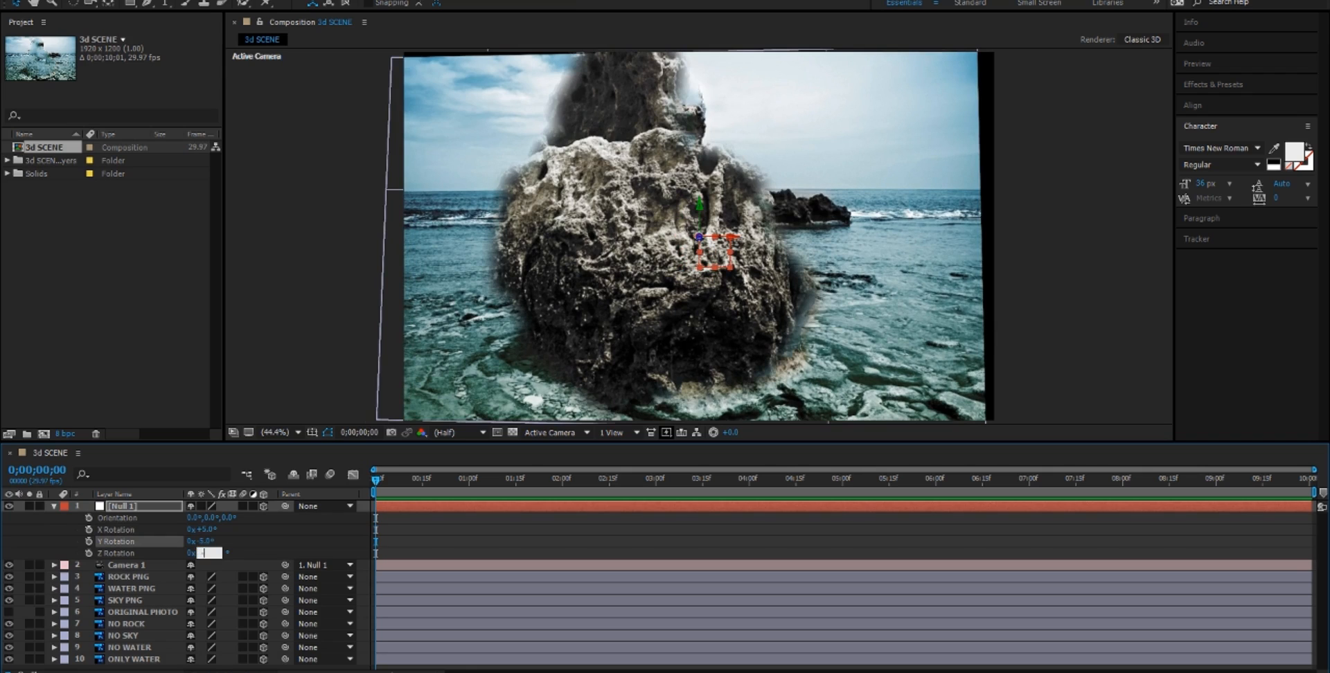
pyautogui.press('Return')
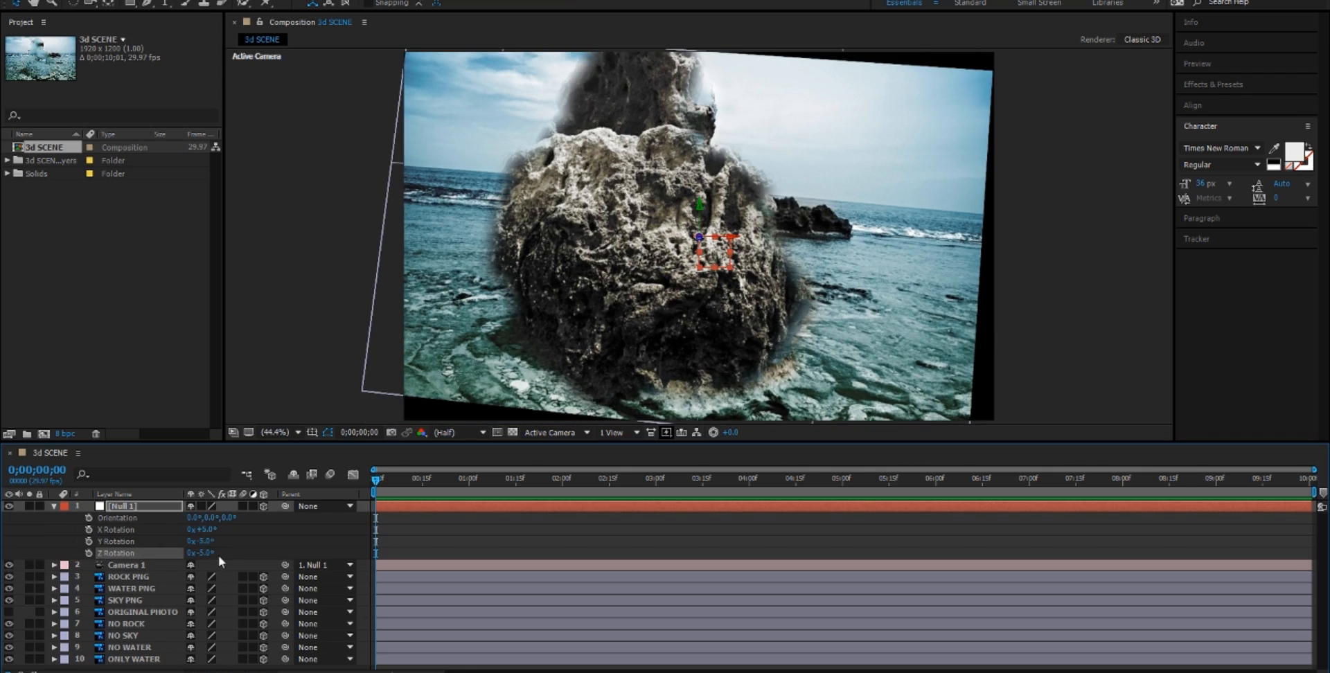
pyautogui.click(649, 531)
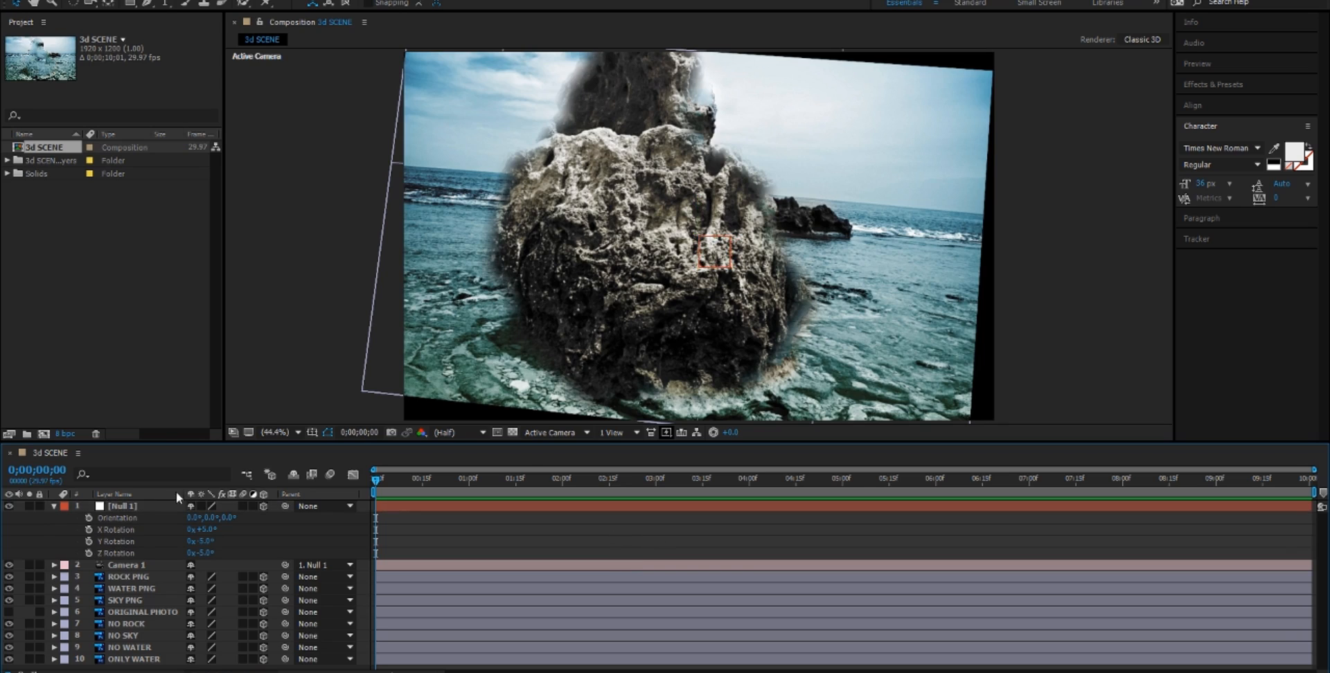
pyautogui.click(208, 542)
pyautogui.click(650, 551)
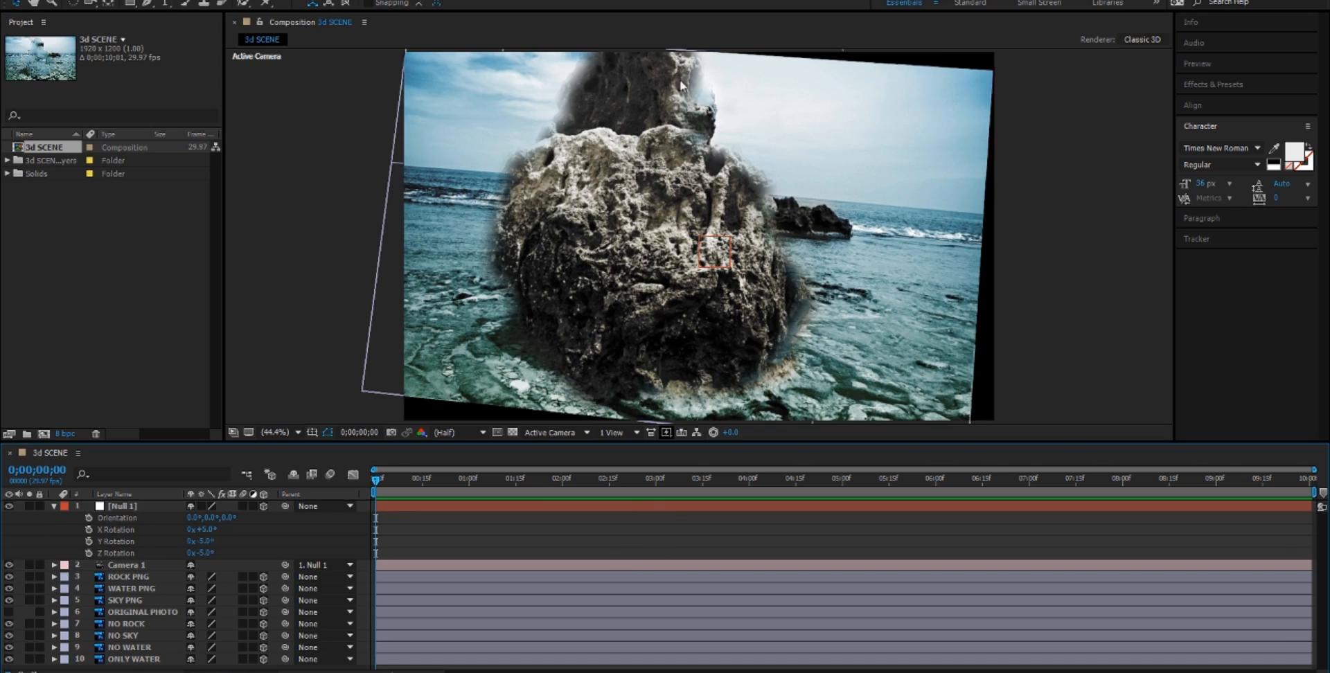
# Keyframe the null's X, Y and Z rotation and its position at the start of the composition.
pyautogui.click(89, 530)
pyautogui.click(88, 541)
pyautogui.click(89, 553)
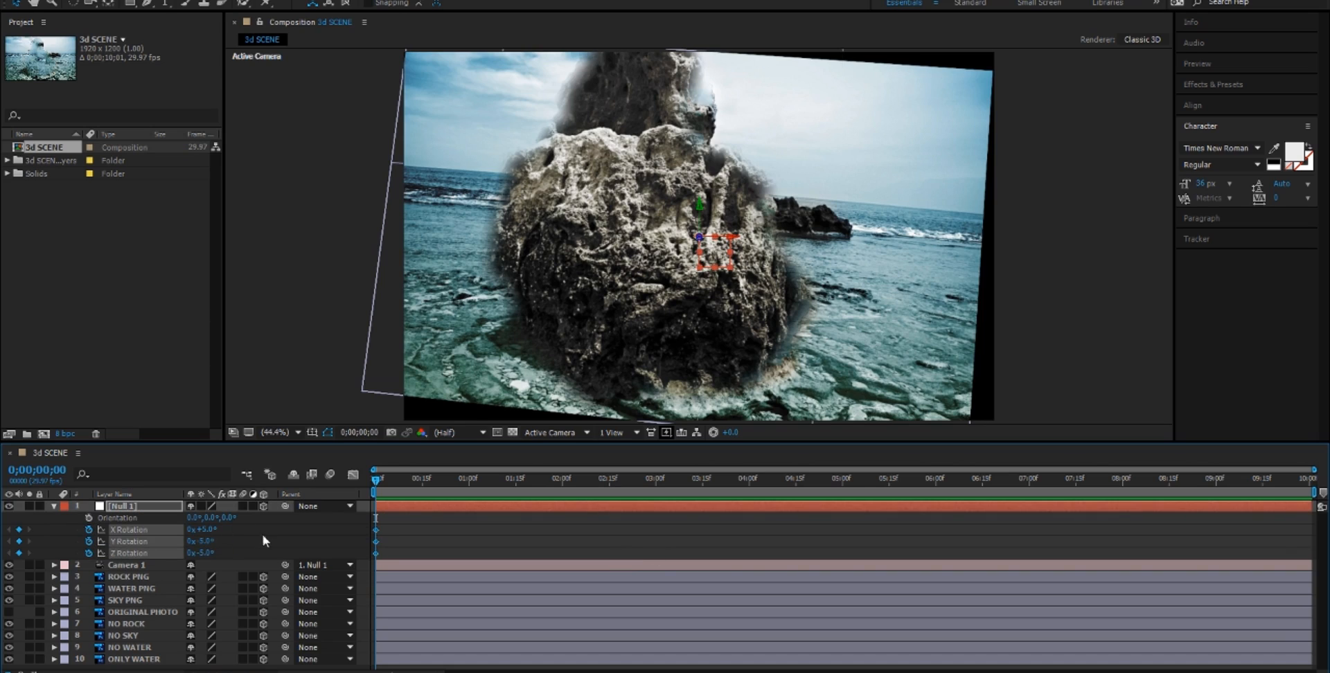
pyautogui.press('u')
pyautogui.press('u')
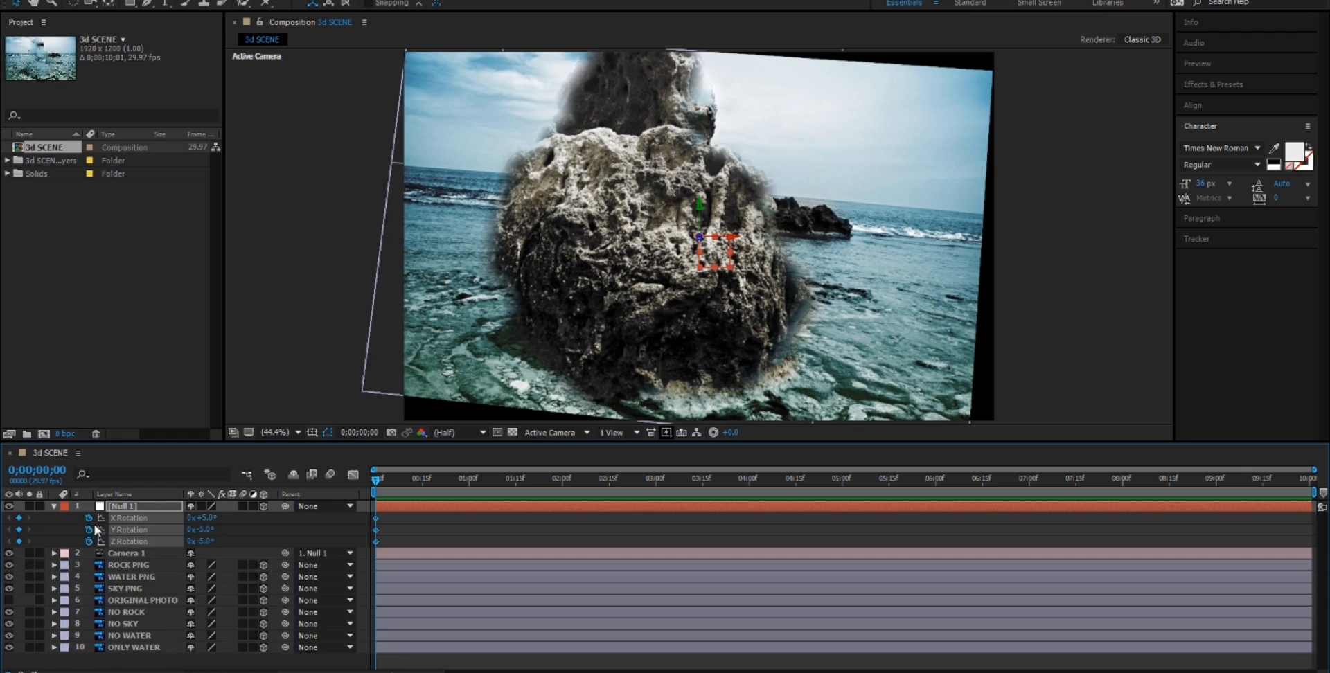
pyautogui.press('p')
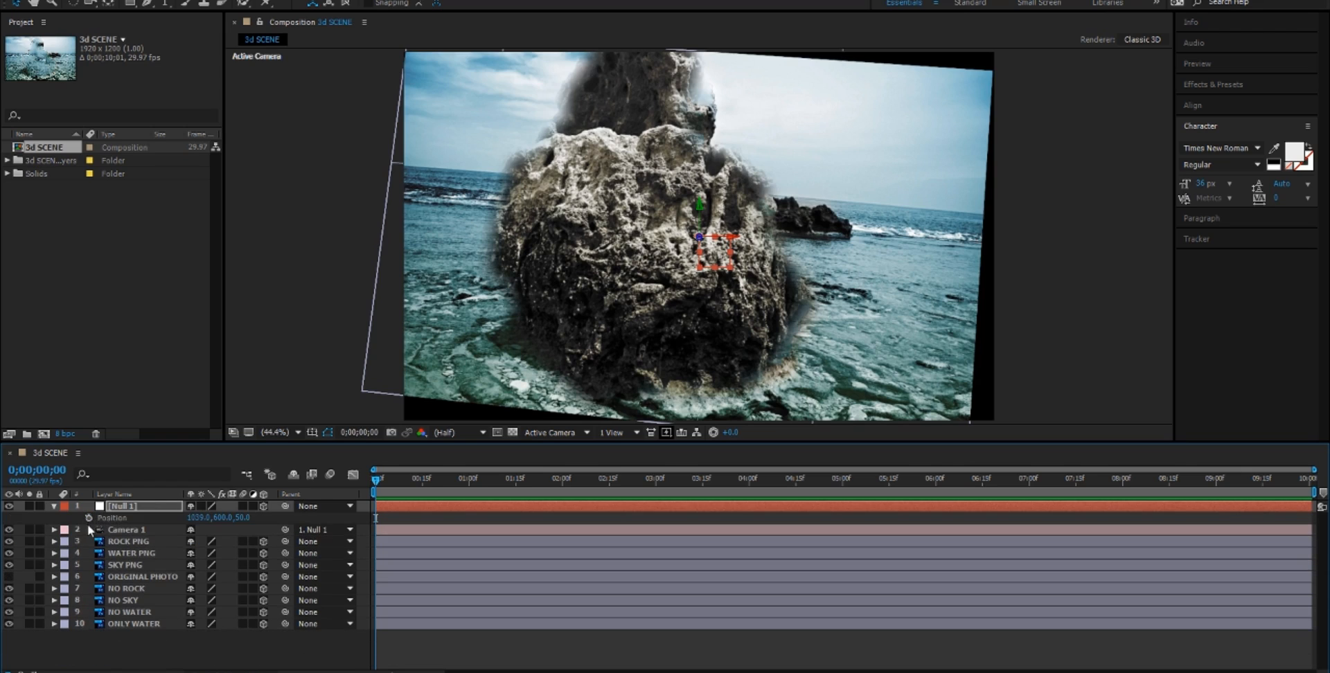
pyautogui.click(89, 519)
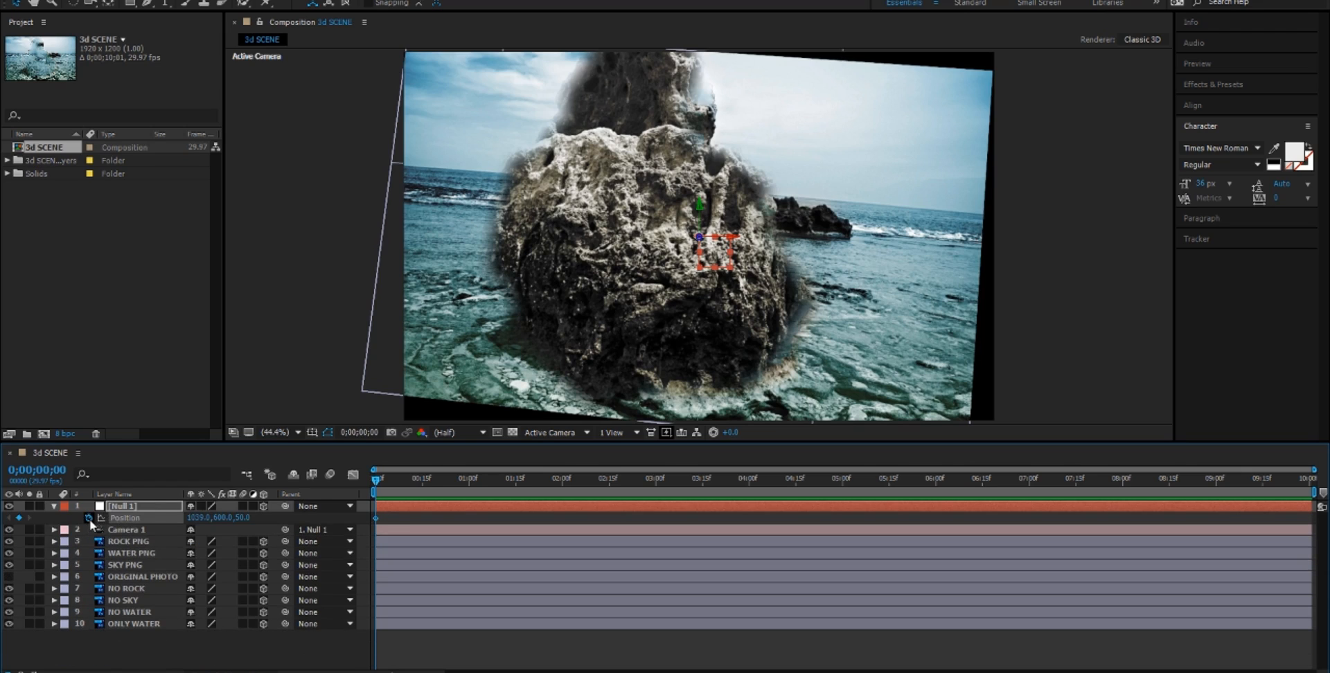
# At 0;00;10;00, keyframe the null's position at 972, 520, 300.
pyautogui.click(1300, 481)
pyautogui.click(9, 578)
pyautogui.write('0')
pyautogui.press('Return')
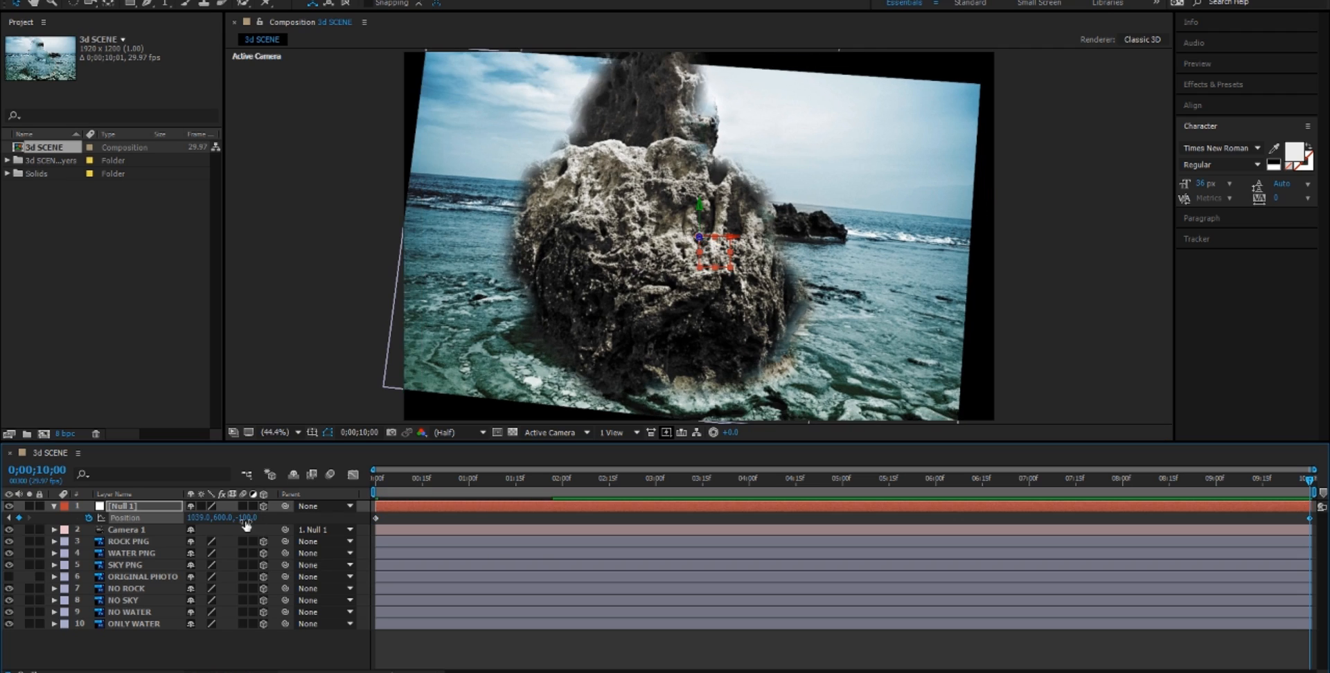
pyautogui.click(245, 519)
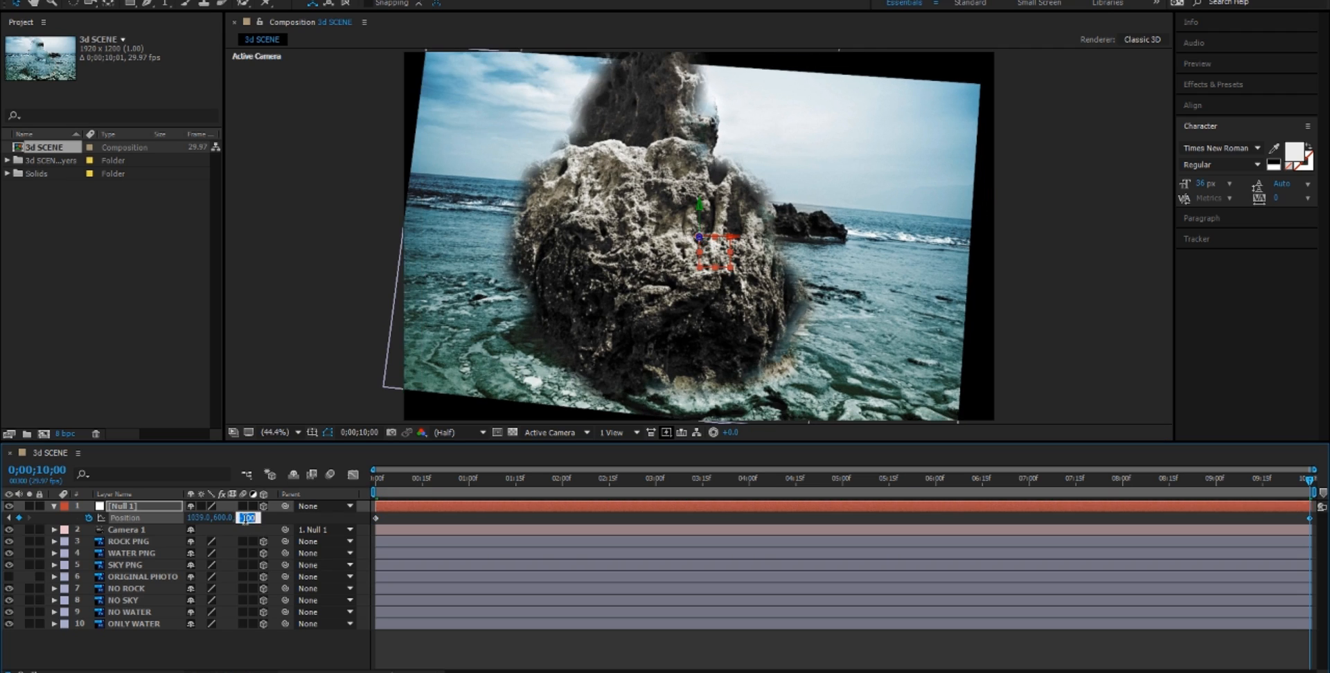
pyautogui.press('Return')
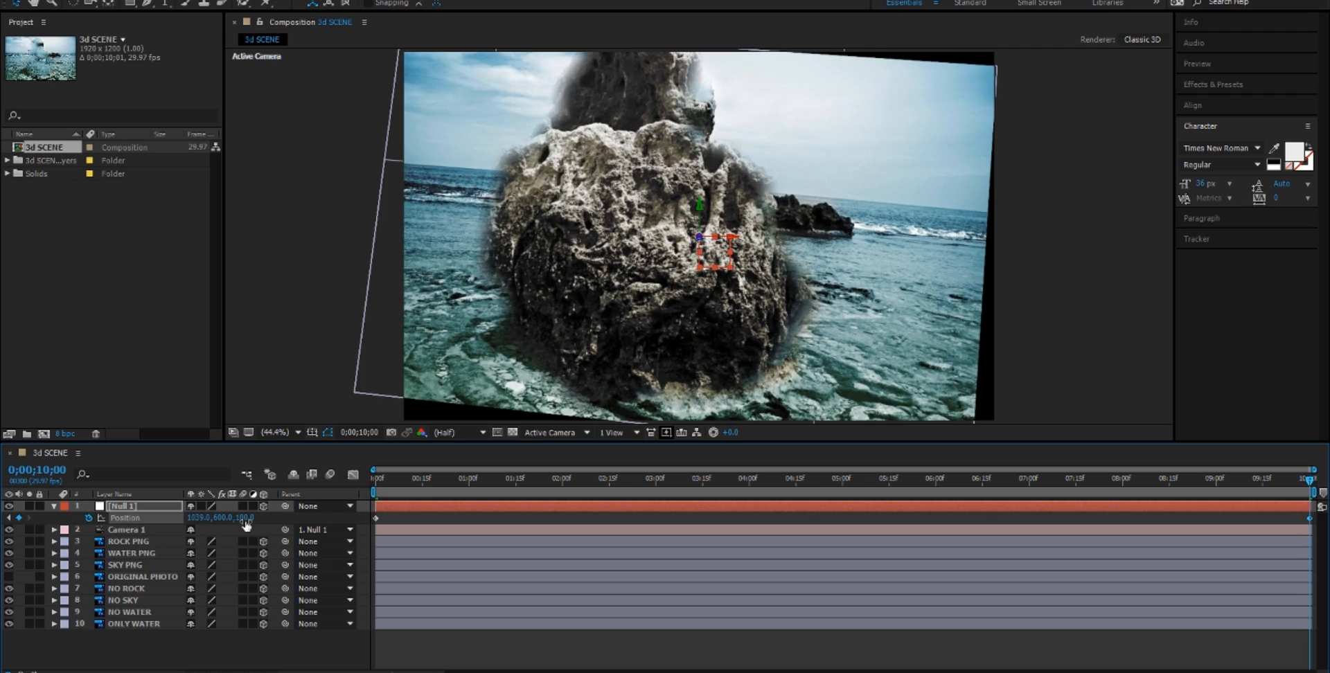
pyautogui.click(245, 518)
pyautogui.press('Return')
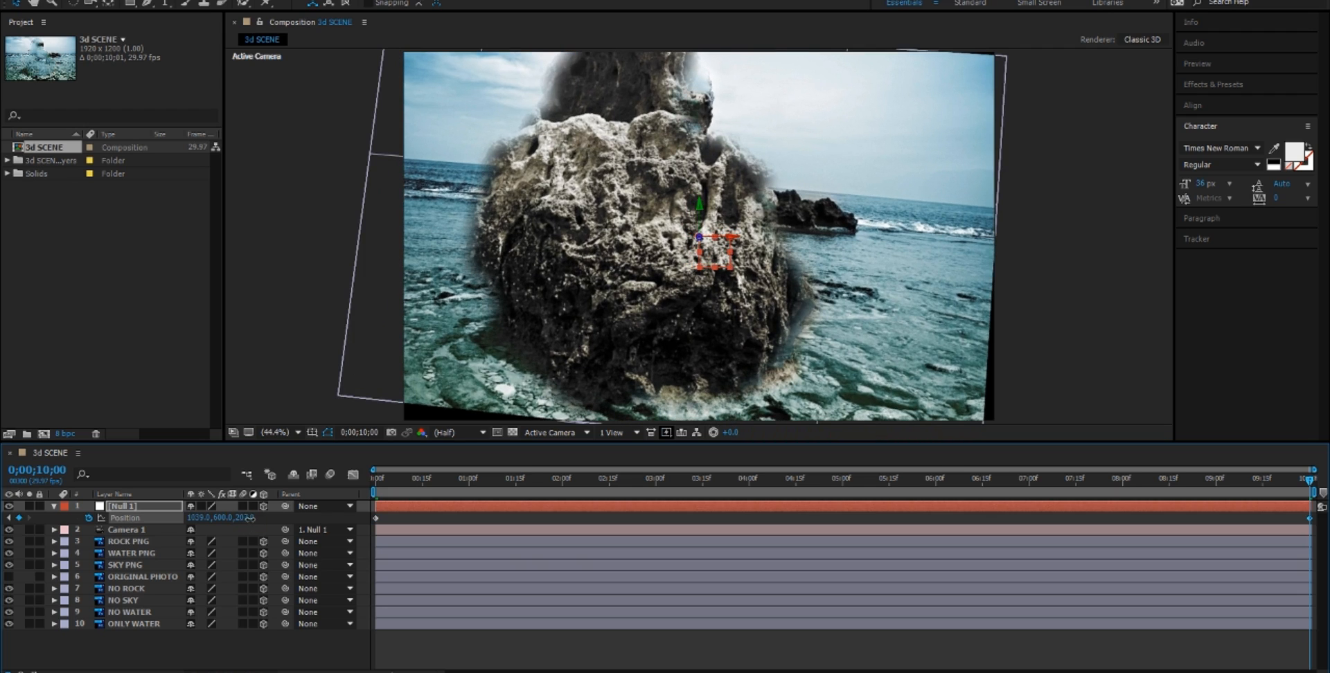
pyautogui.click(246, 518)
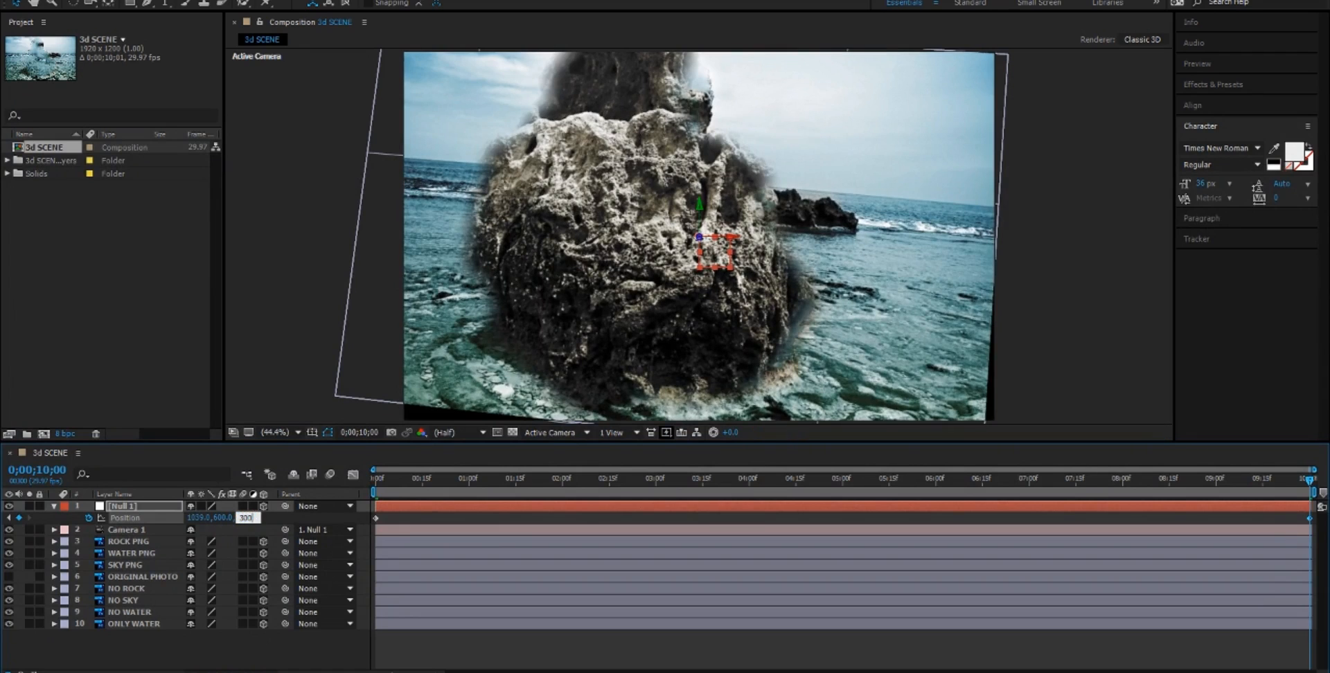
pyautogui.write('300')
pyautogui.press('Return')
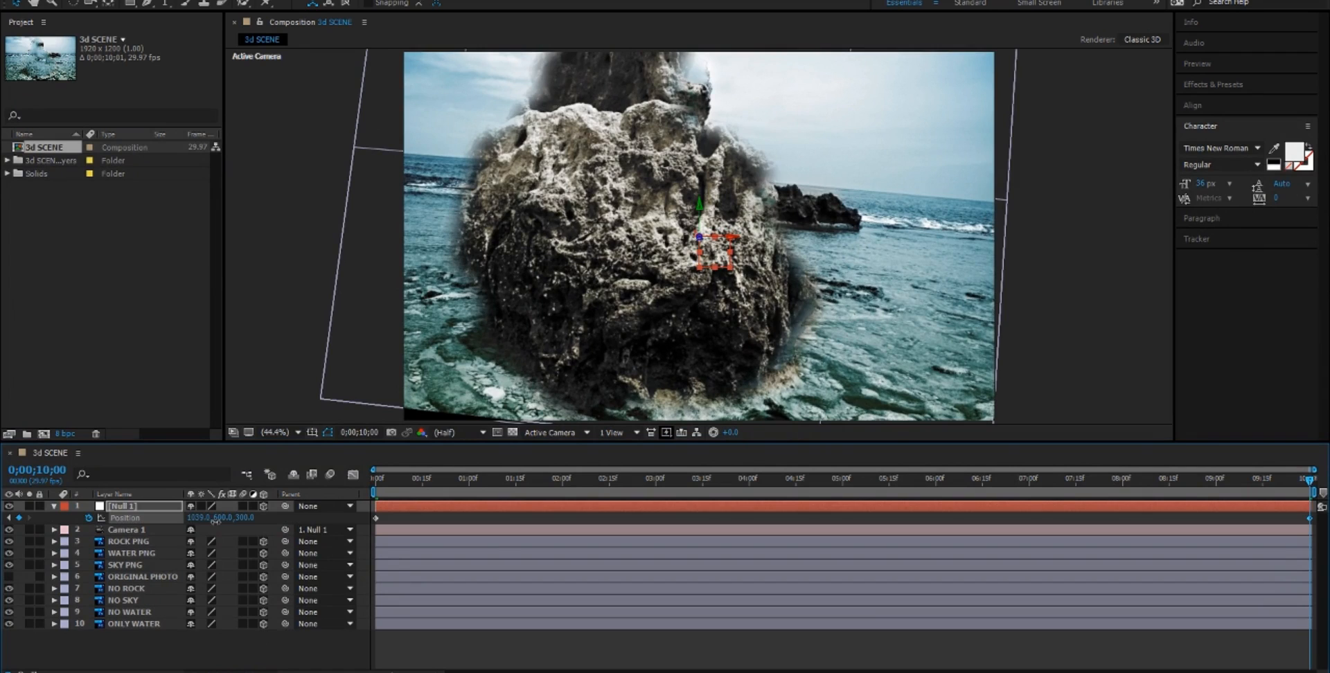
pyautogui.moveTo(216, 519); pyautogui.dragTo(164, 530)
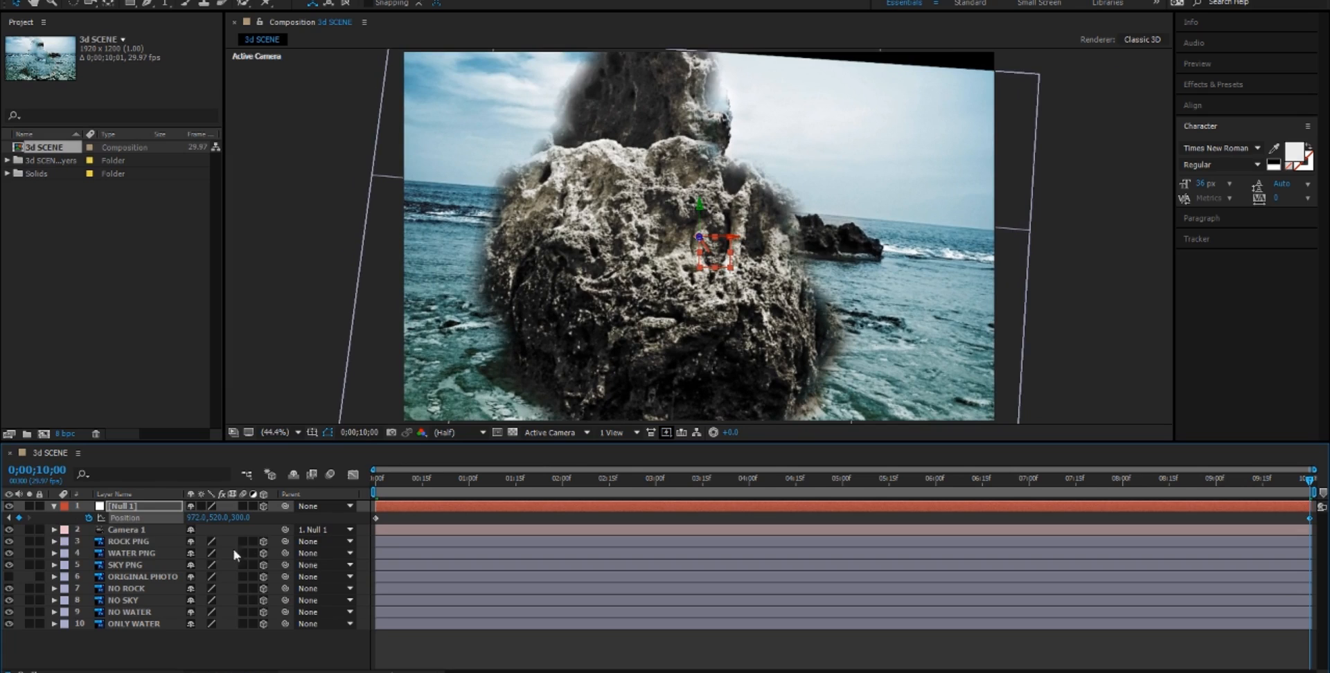
# Set the null's X, Y and Z rotation to 0° at 0;00;10;00.
pyautogui.press('r')
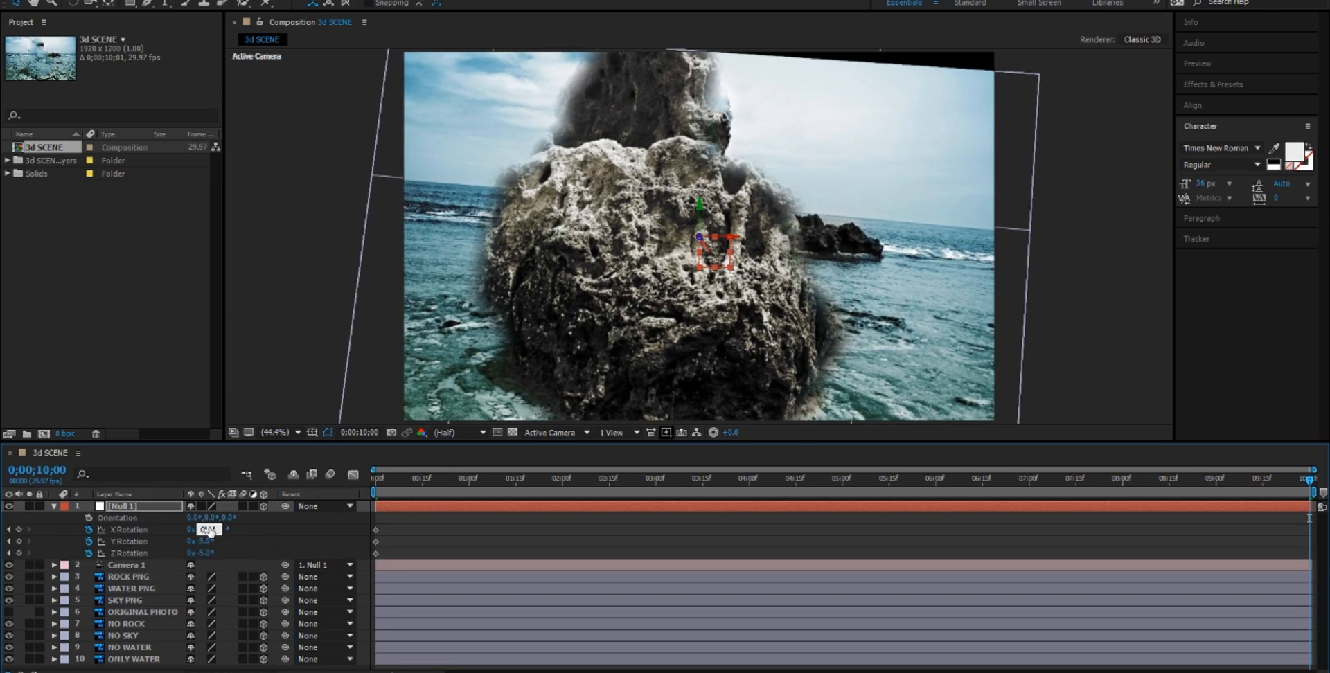
pyautogui.press('Return')
pyautogui.click(205, 542)
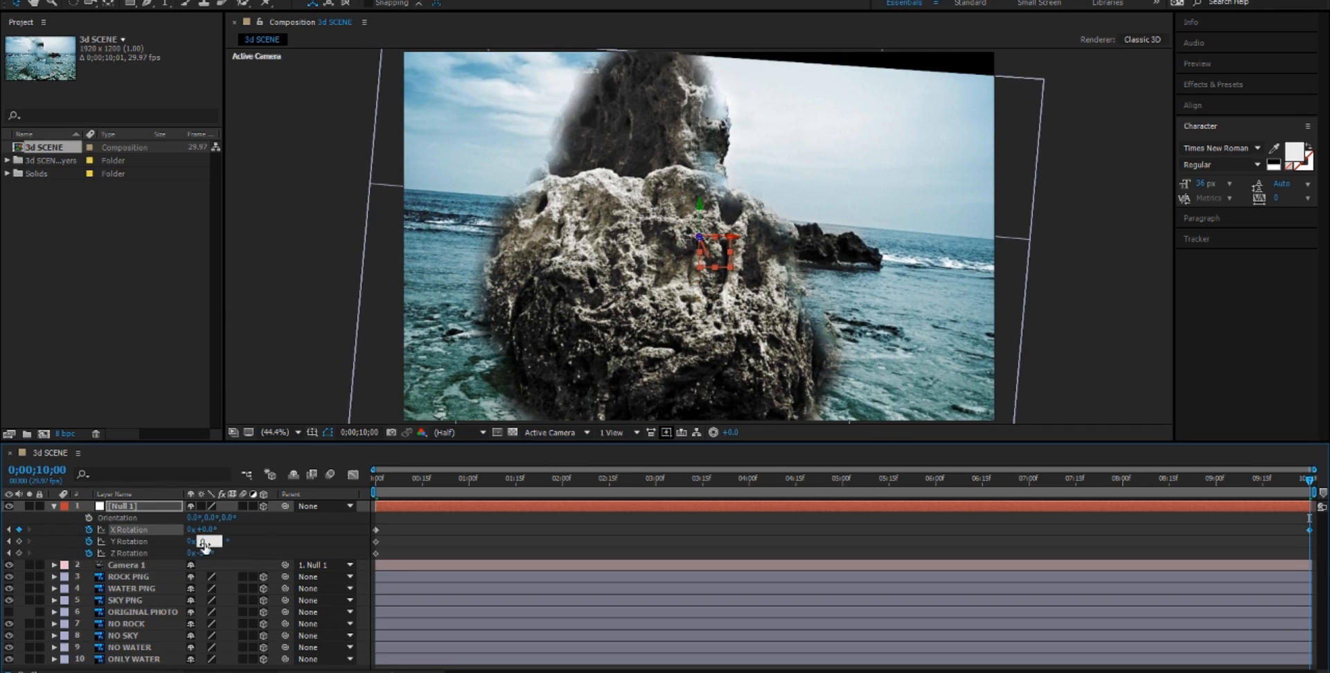
pyautogui.write('0')
pyautogui.press('Return')
pyautogui.click(201, 553)
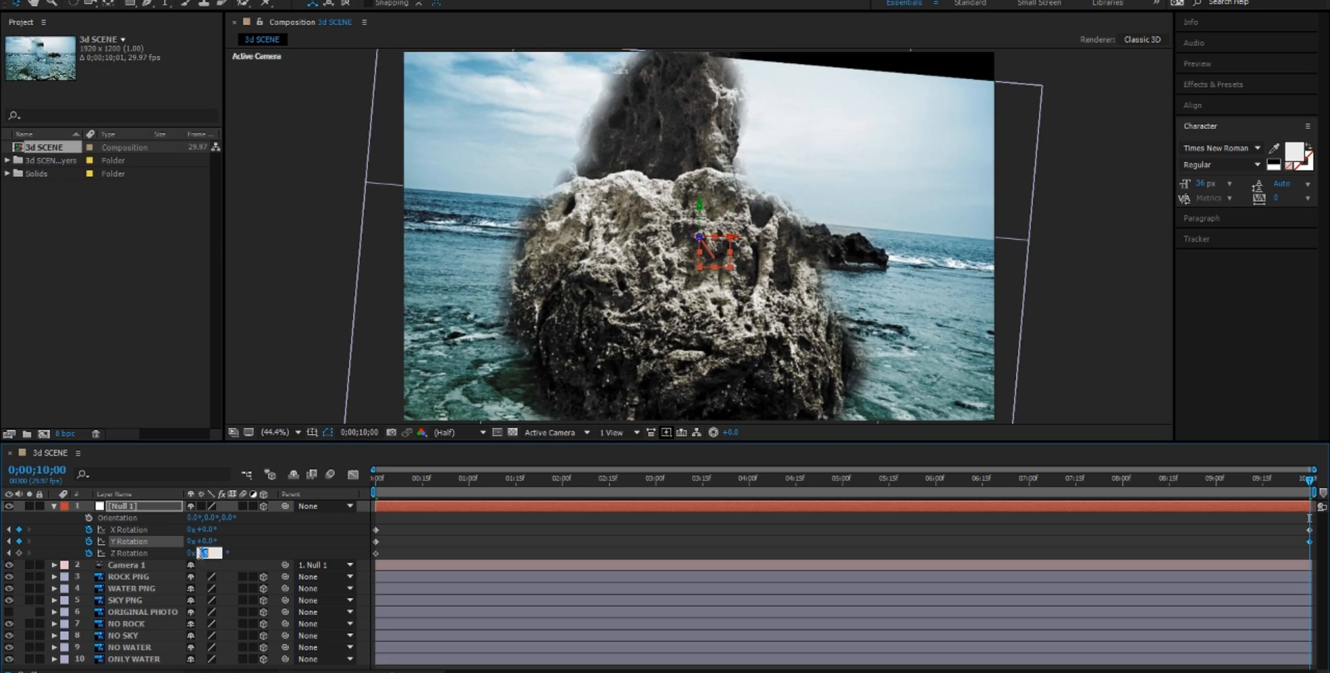
pyautogui.write('0')
pyautogui.press('Return')
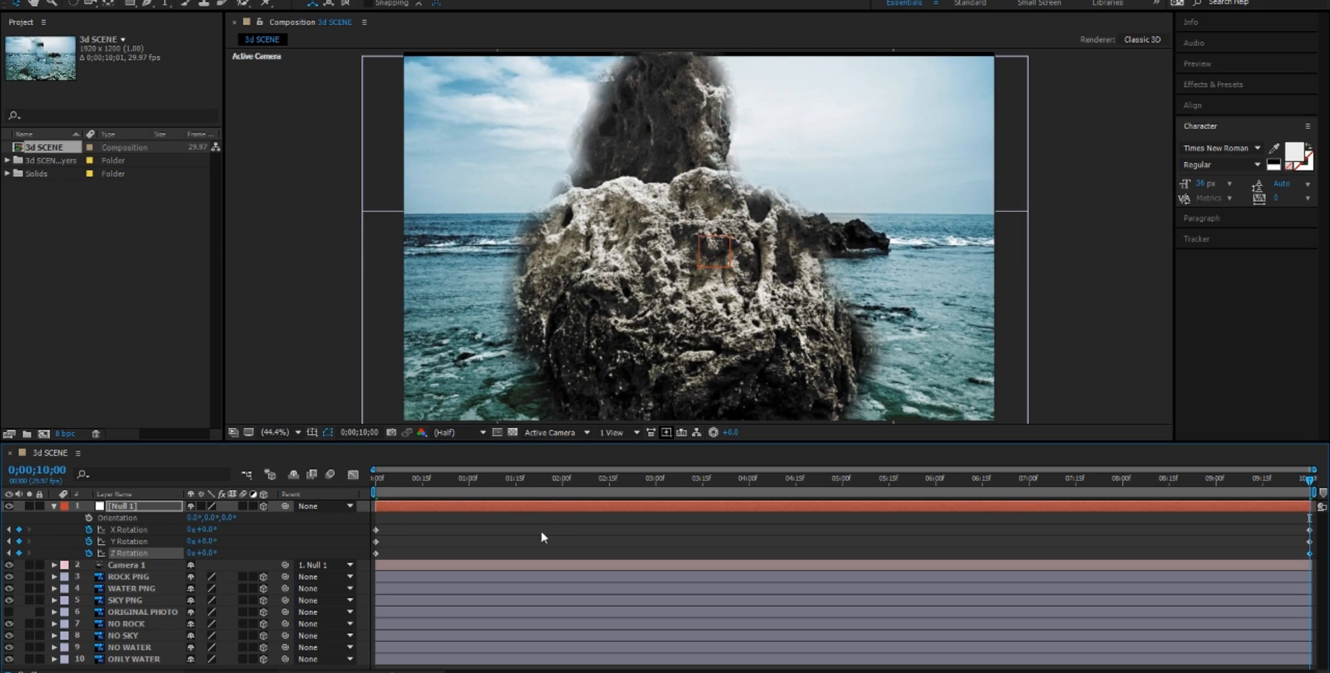
# Scrub through the timeline from the start to the end to review the camera move.
pyautogui.click(377, 485)
pyautogui.moveTo(414, 481); pyautogui.dragTo(1324, 527)
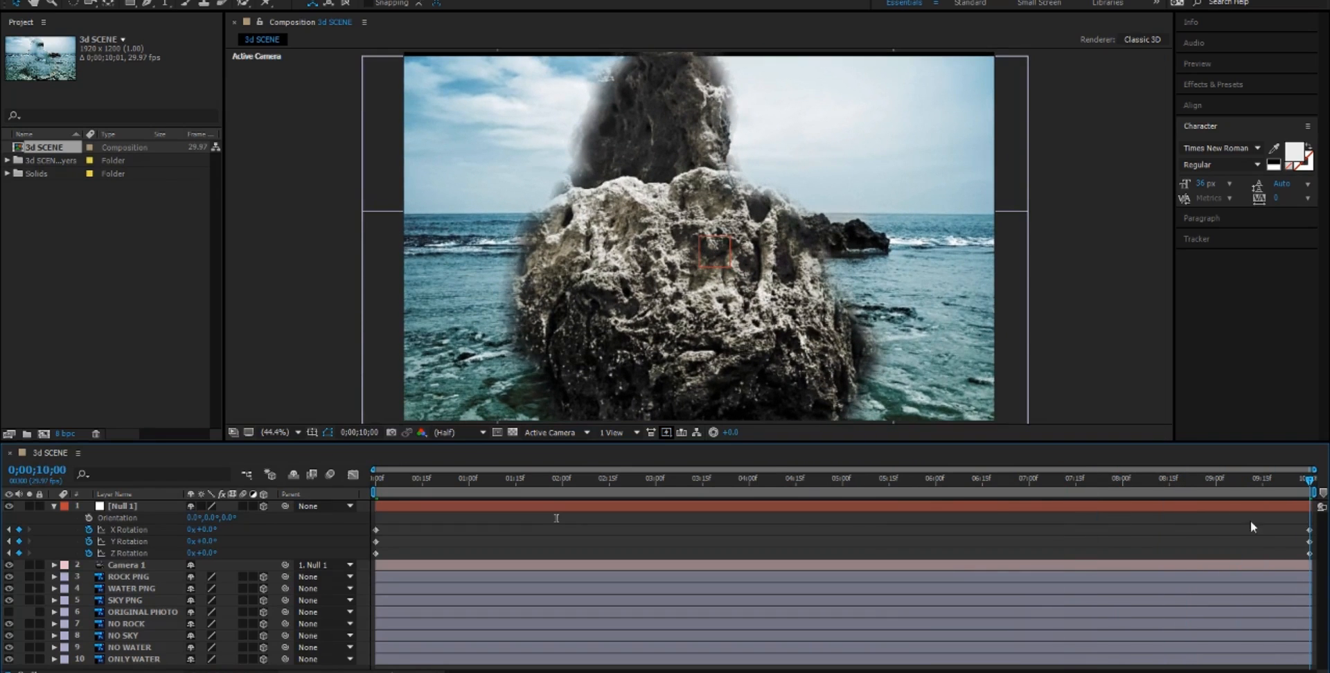
# Collapse the null layer's rotation properties in the timeline and leave no layer selected.
pyautogui.click(59, 507)
pyautogui.click(52, 506)
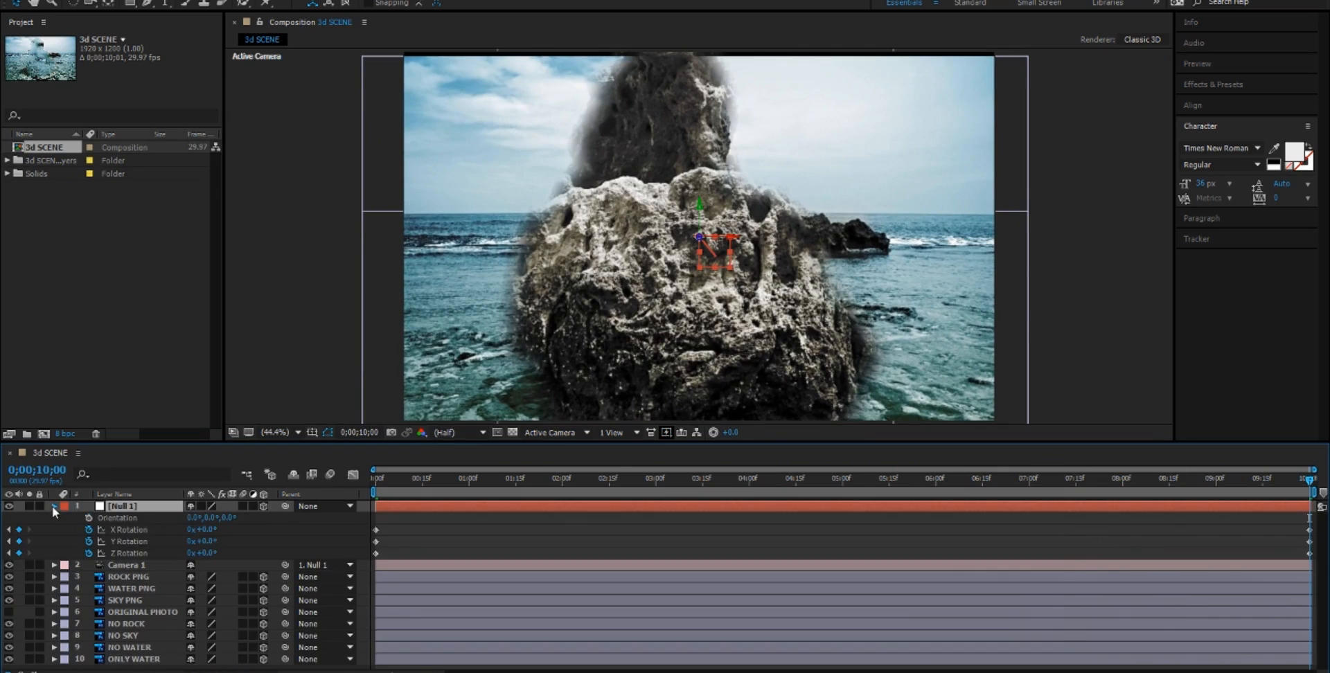
pyautogui.click(53, 506)
pyautogui.click(406, 632)
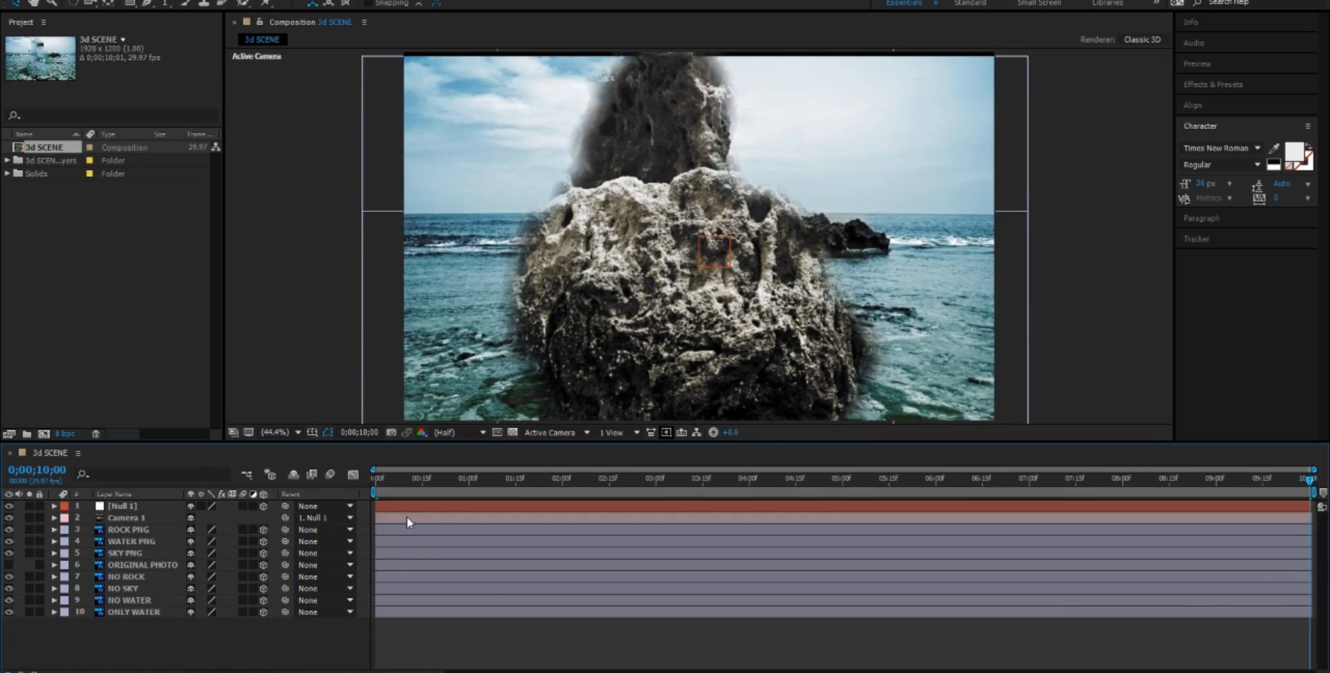
# Scrub back and forth across the whole composition to examine the animated camera move and layer depth, finishing at 0;00;00;00.
pyautogui.moveTo(386, 495); pyautogui.dragTo(982, 513)
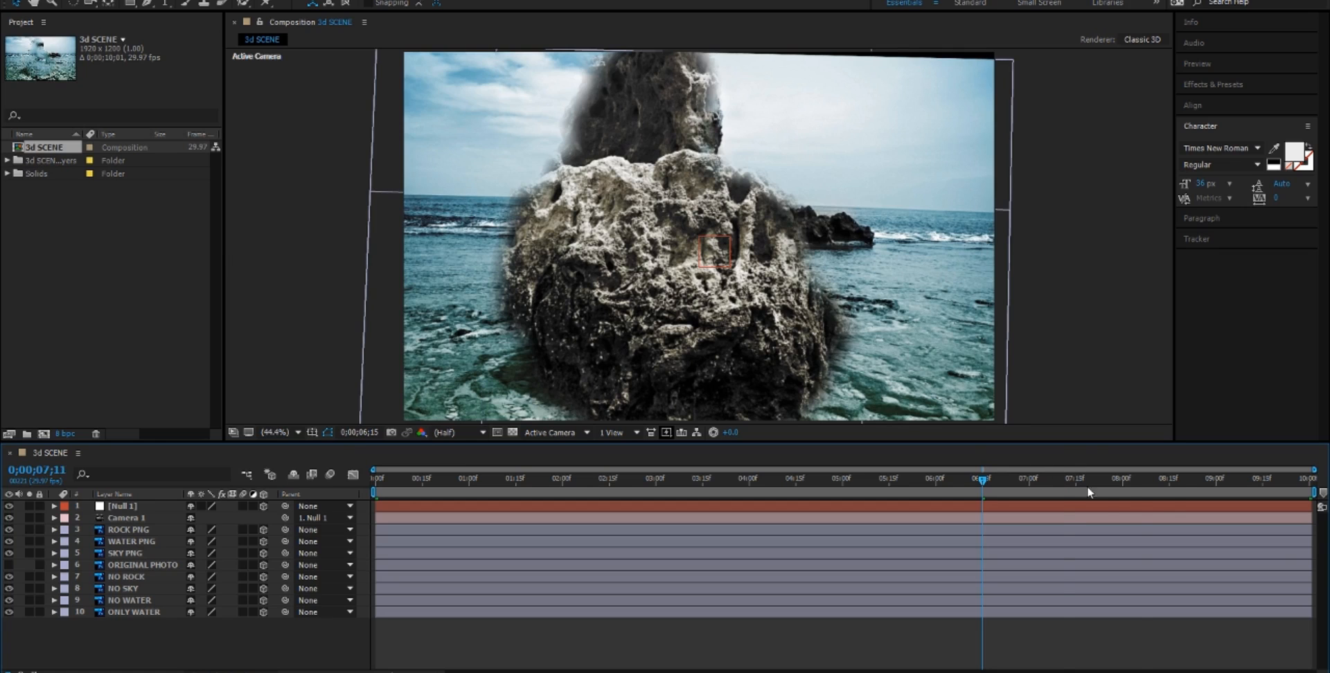
pyautogui.moveTo(1087, 492); pyautogui.dragTo(779, 514)
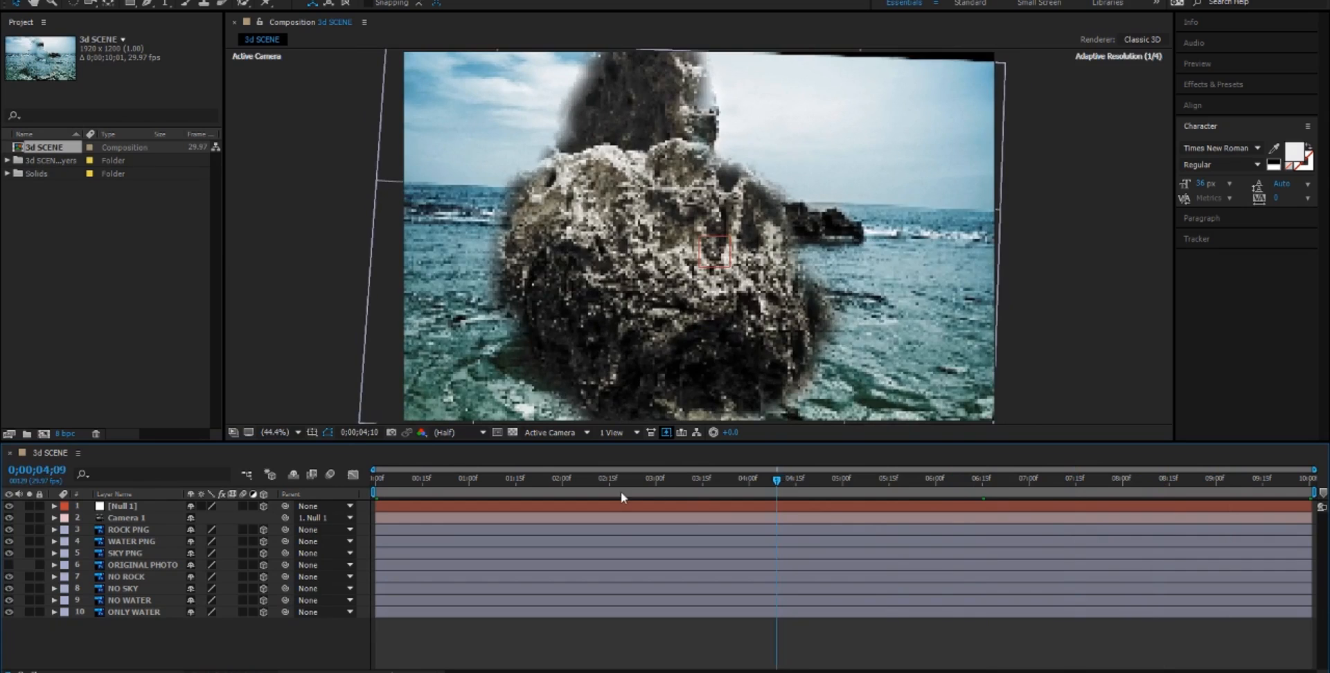
pyautogui.moveTo(621, 497); pyautogui.dragTo(503, 471)
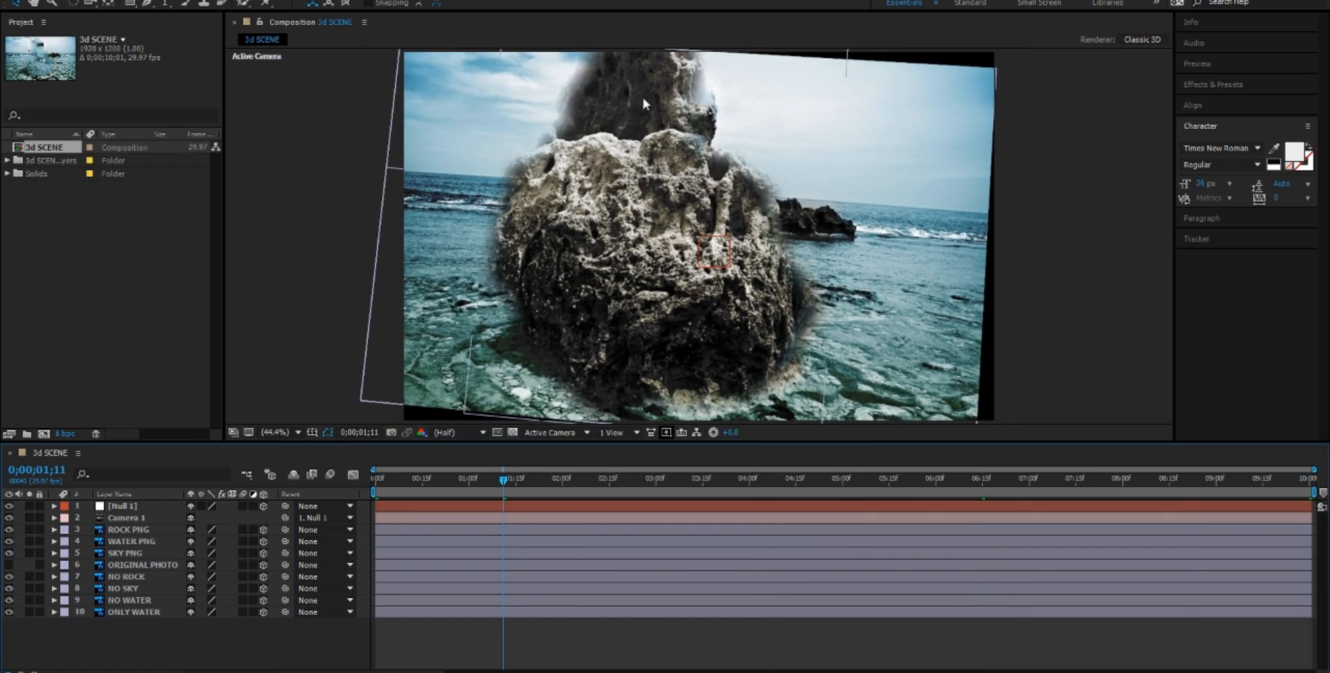
pyautogui.moveTo(605, 484); pyautogui.dragTo(693, 457)
pyautogui.moveTo(439, 444); pyautogui.dragTo(1309, 477)
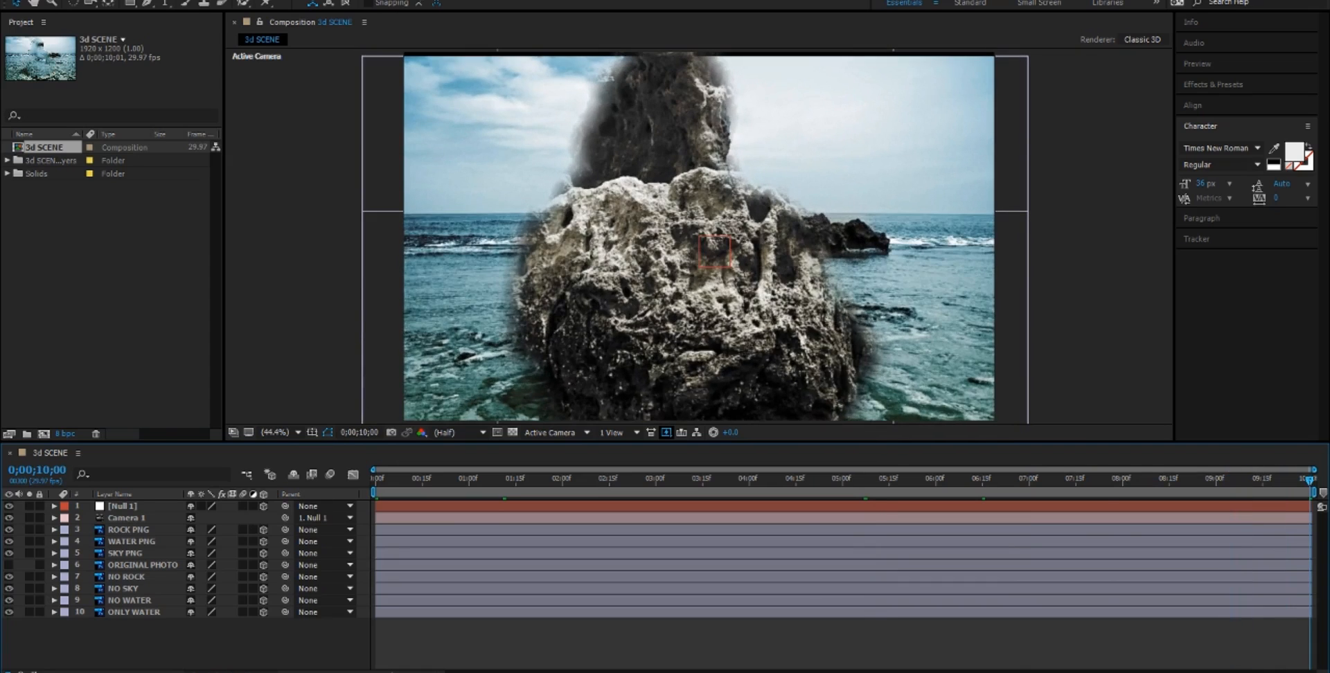
pyautogui.moveTo(1048, 475); pyautogui.dragTo(1320, 534)
pyautogui.moveTo(1205, 480); pyautogui.dragTo(248, 521)
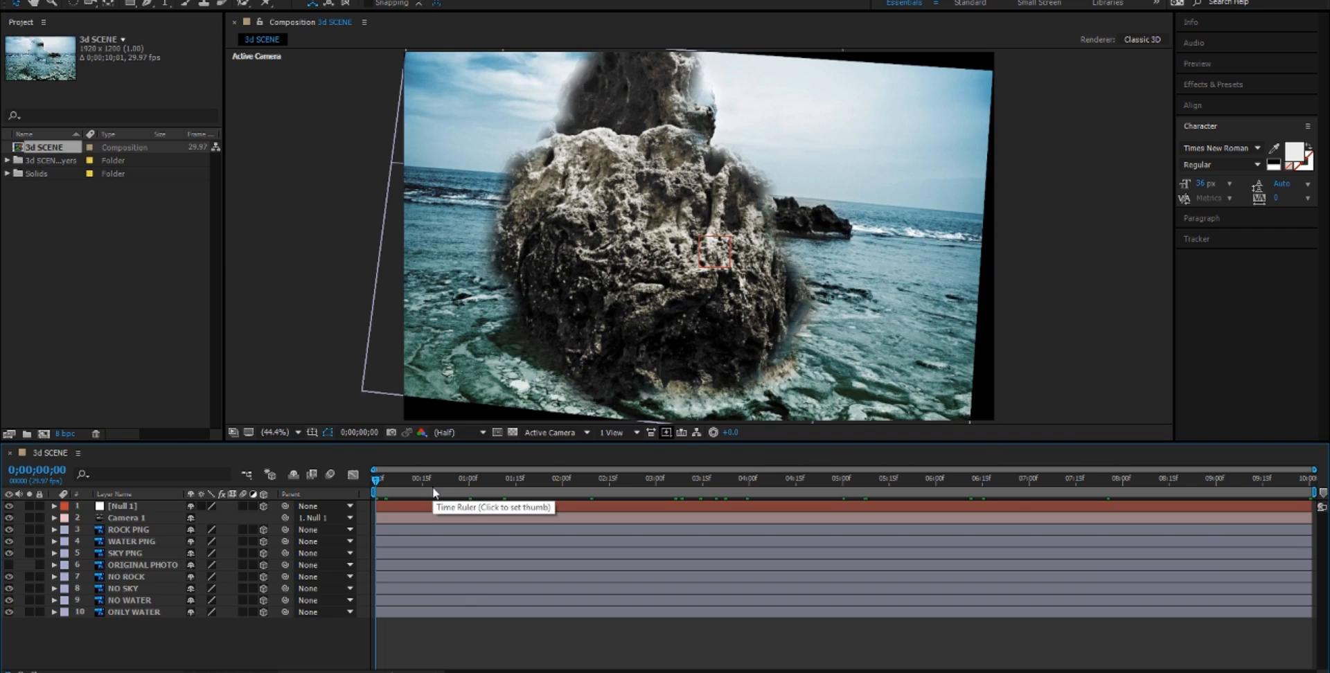